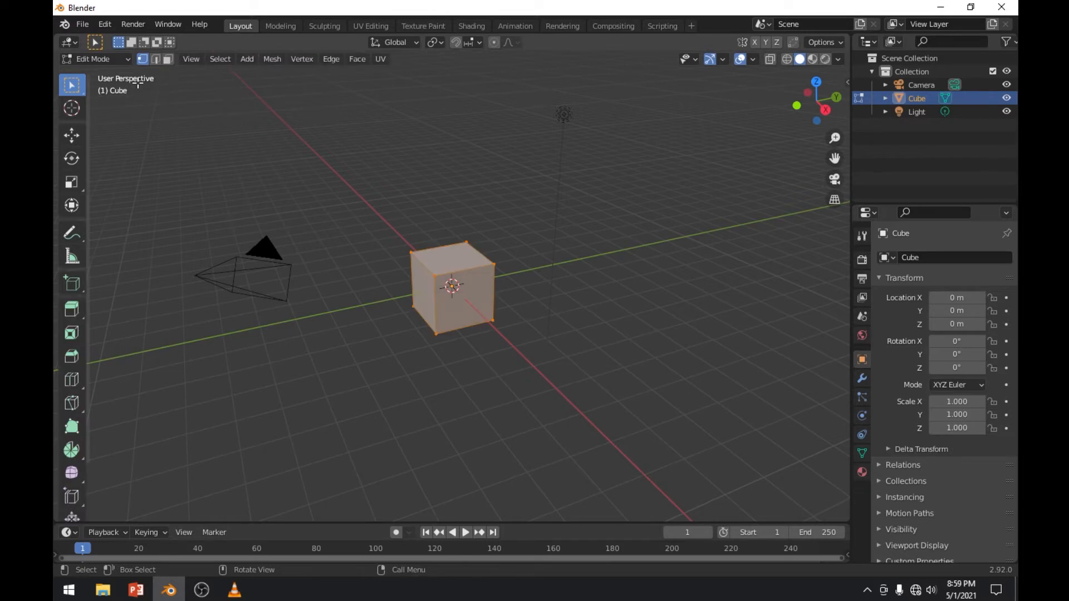
# Toggle the cube back and forth between Object Mode and Edit Mode, finishing in Edit Mode
pyautogui.scroll(3, 415, 230)
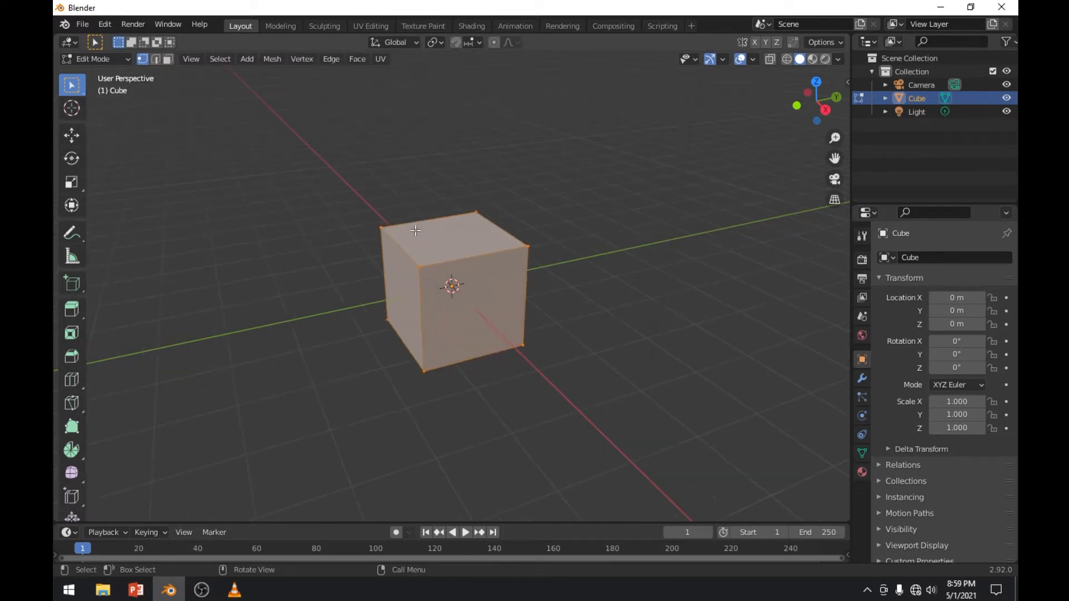
pyautogui.press('Tab')
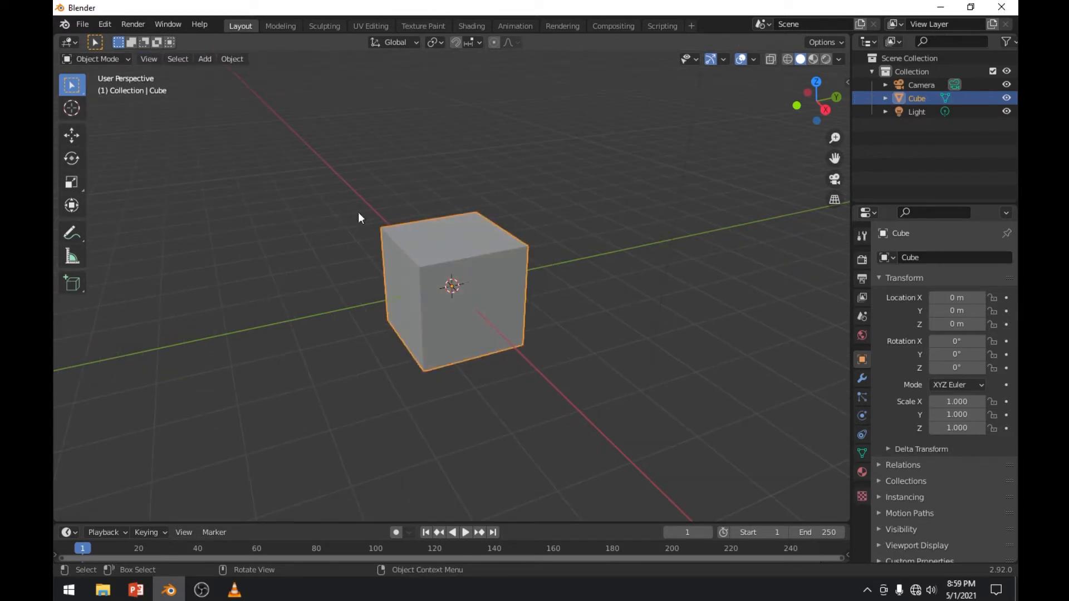
pyautogui.moveTo(373, 216); pyautogui.dragTo(266, 222, button='middle')
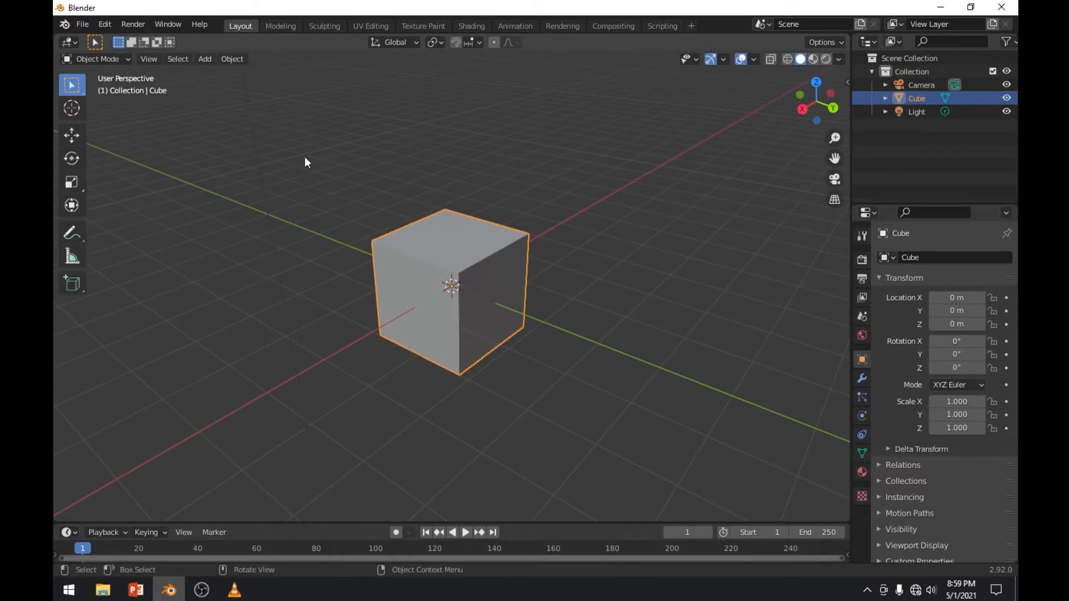
pyautogui.press('Tab')
pyautogui.click(112, 59)
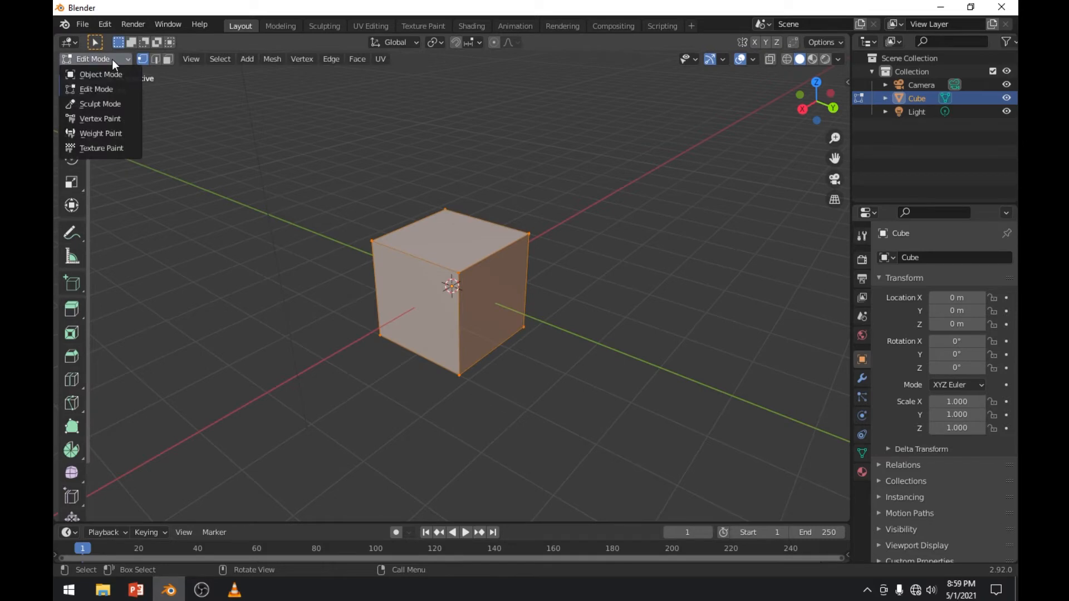
pyautogui.click(113, 75)
pyautogui.click(111, 58)
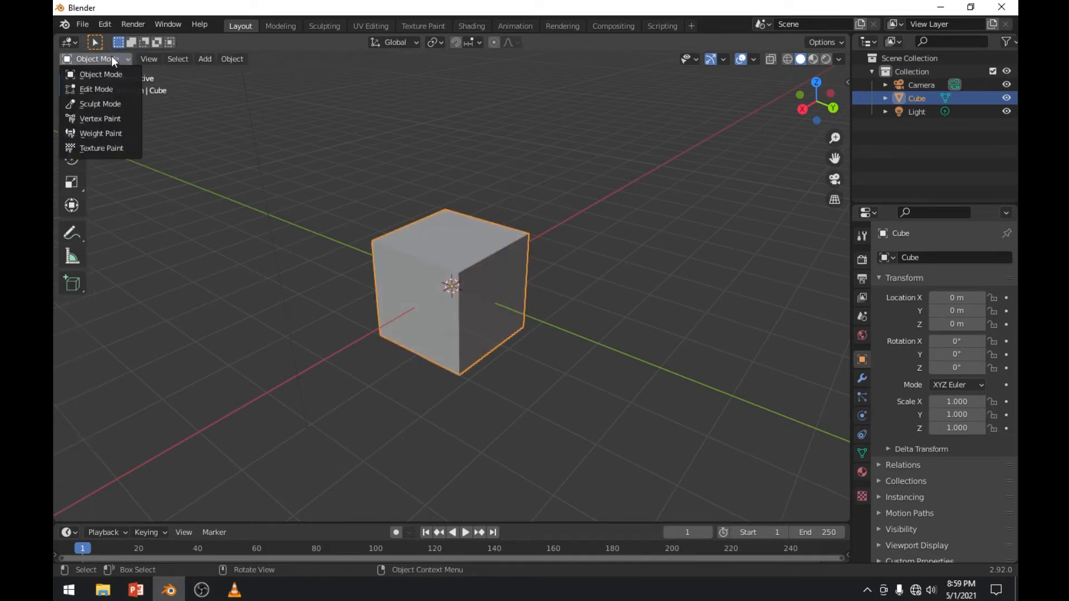
pyautogui.click(105, 88)
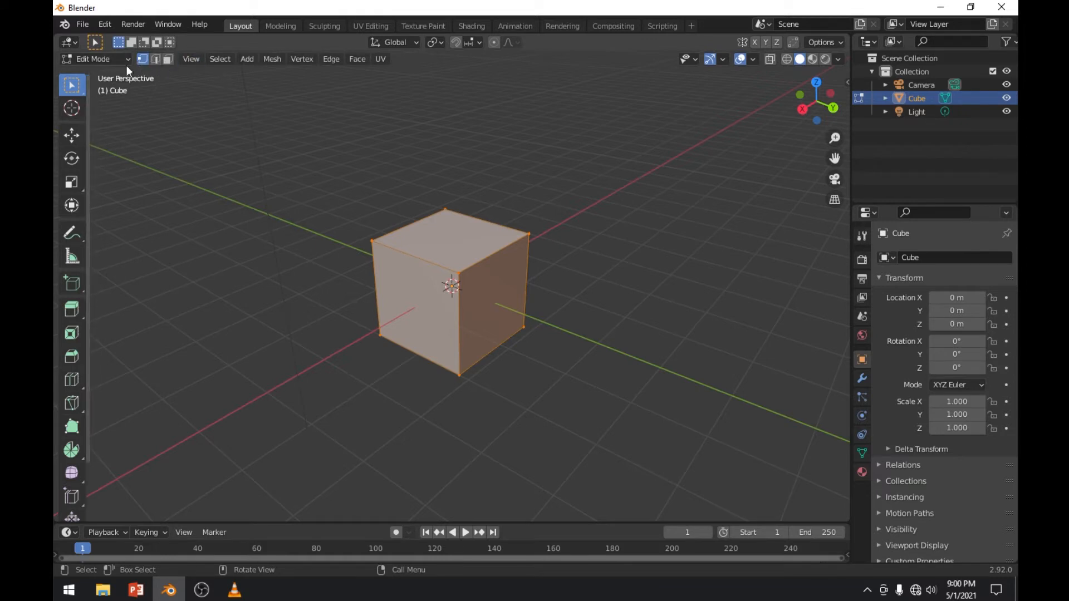
pyautogui.click(105, 60)
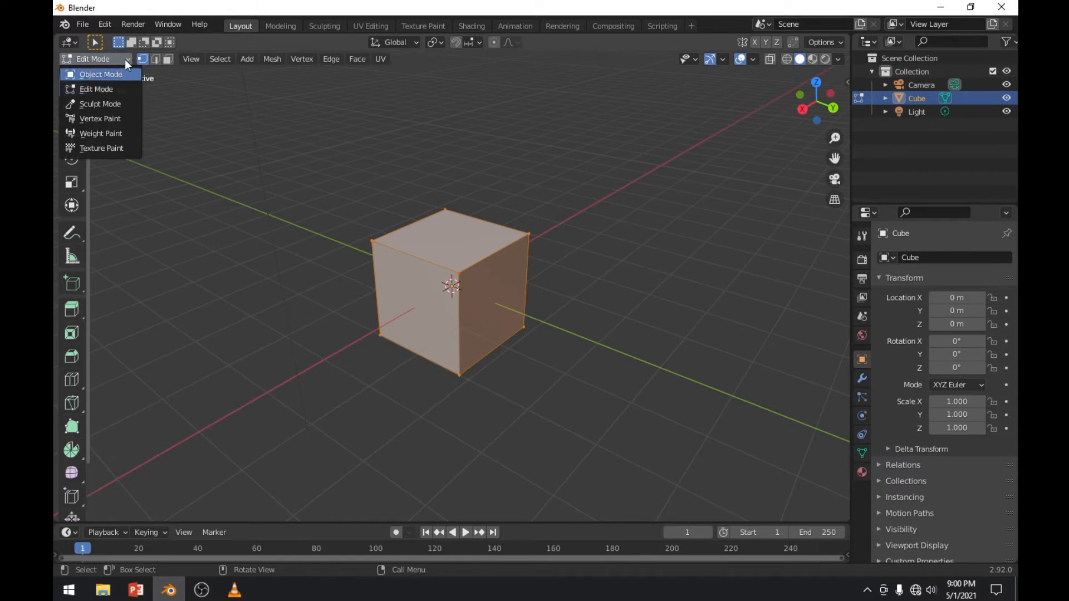
pyautogui.click(125, 59)
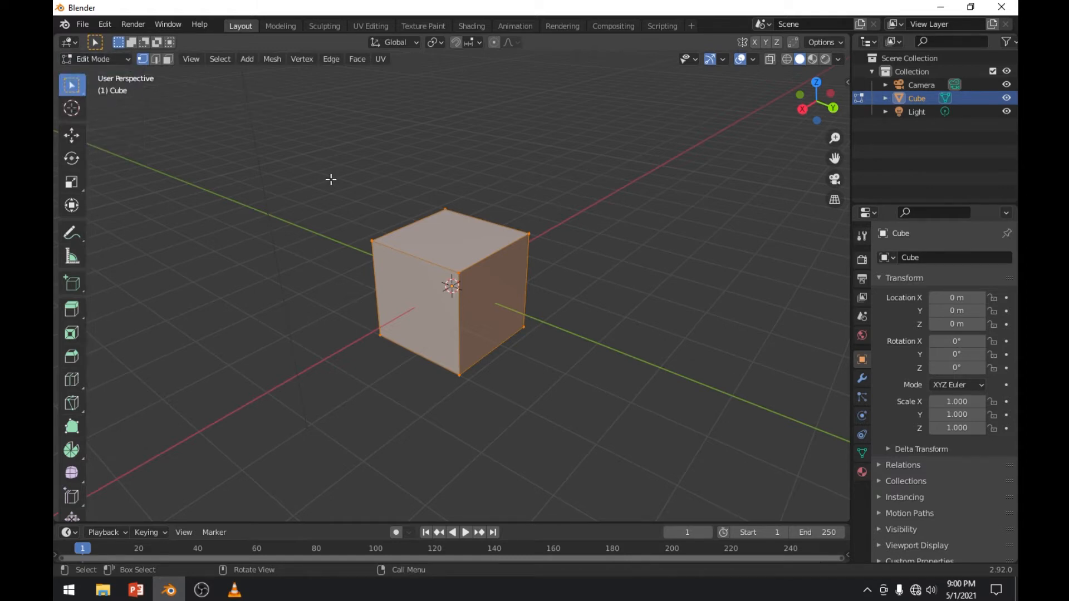
pyautogui.press('Tab')
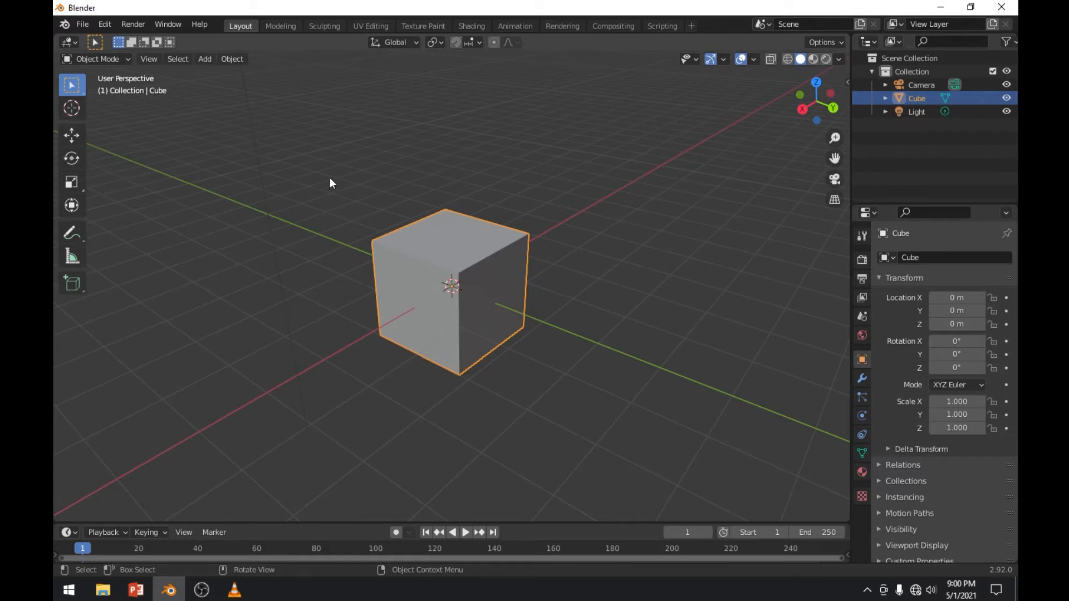
pyautogui.press('Tab')
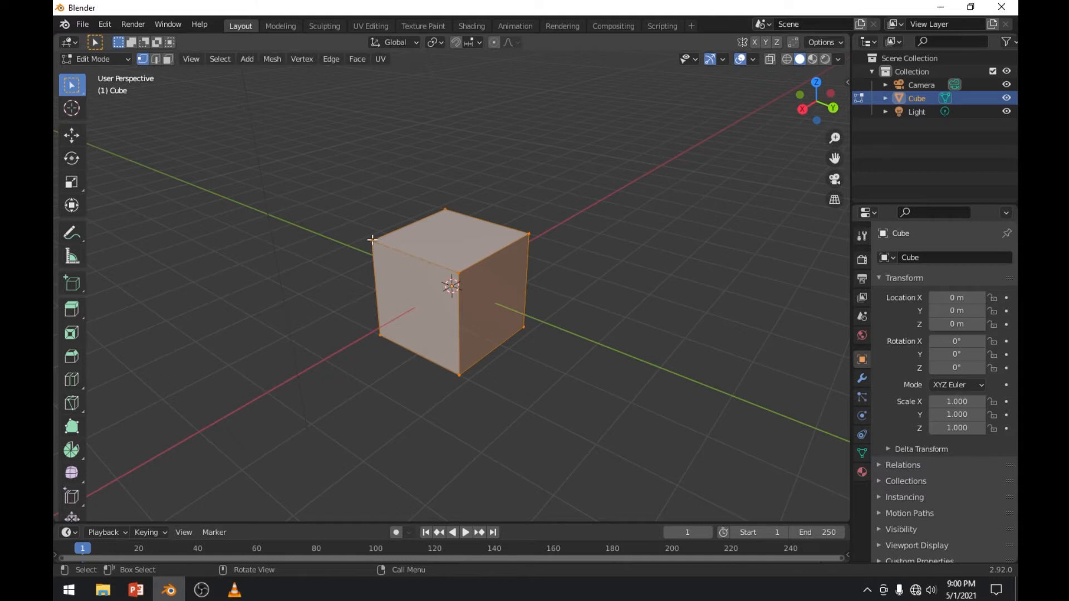
# Select several of the cube's upper corner vertices one at a time
pyautogui.click(568, 234)
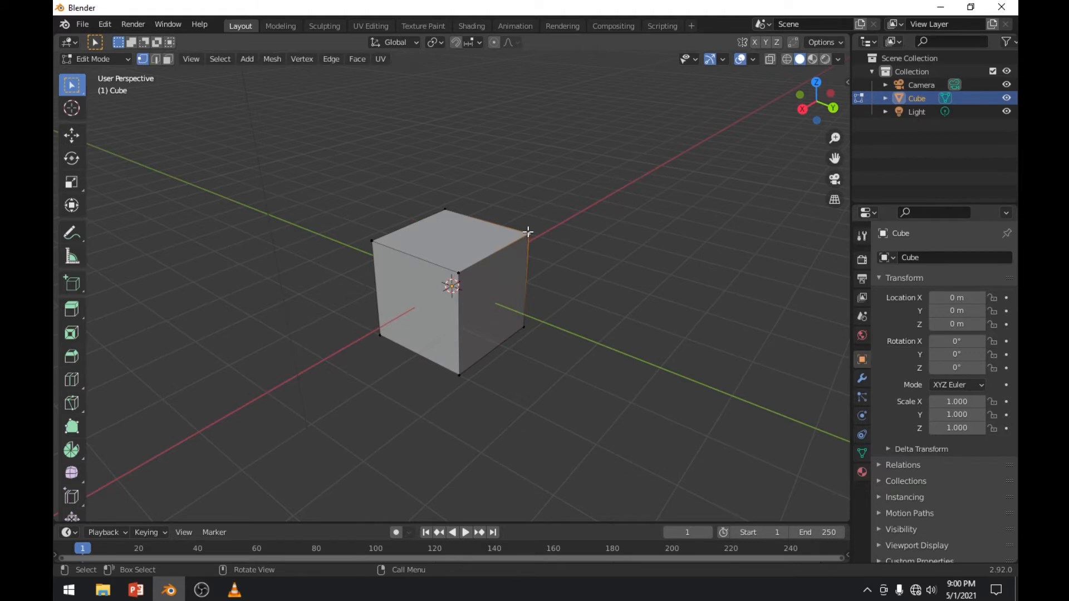
pyautogui.click(458, 271)
pyautogui.click(441, 216)
pyautogui.click(527, 234)
pyautogui.moveTo(520, 265); pyautogui.dragTo(484, 261, button='middle')
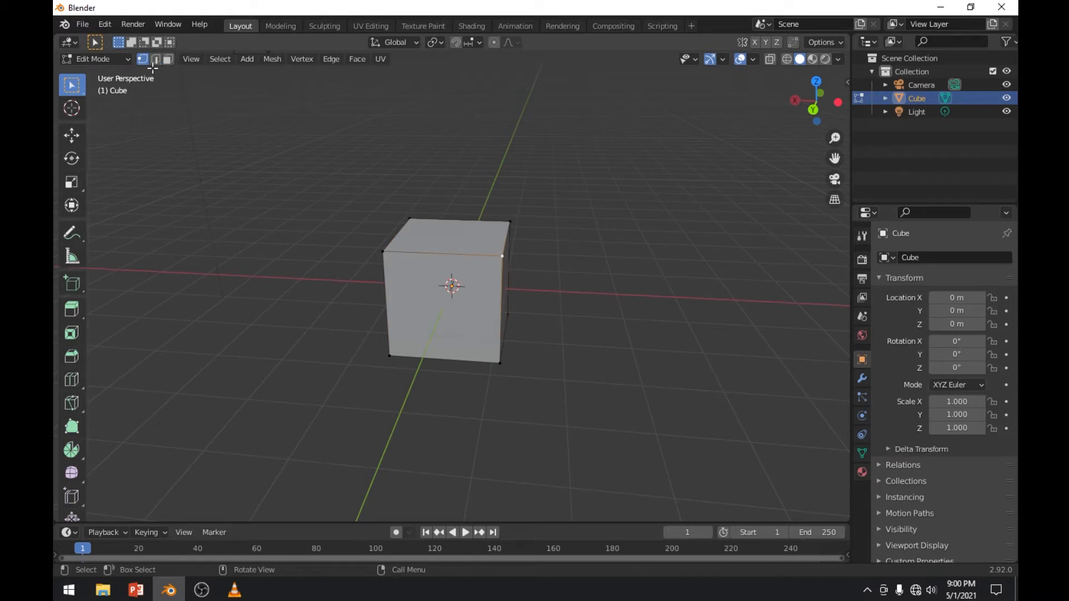
# Change to edge selection and select different upper edges of the cube one at a time
pyautogui.press('2')
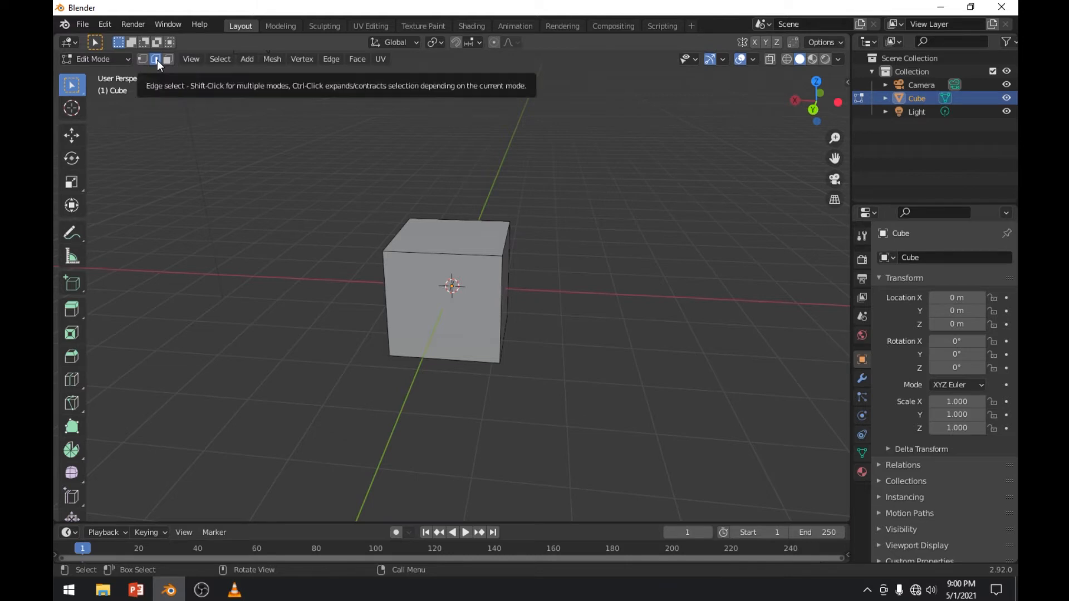
pyautogui.moveTo(295, 219); pyautogui.dragTo(512, 286, button='middle')
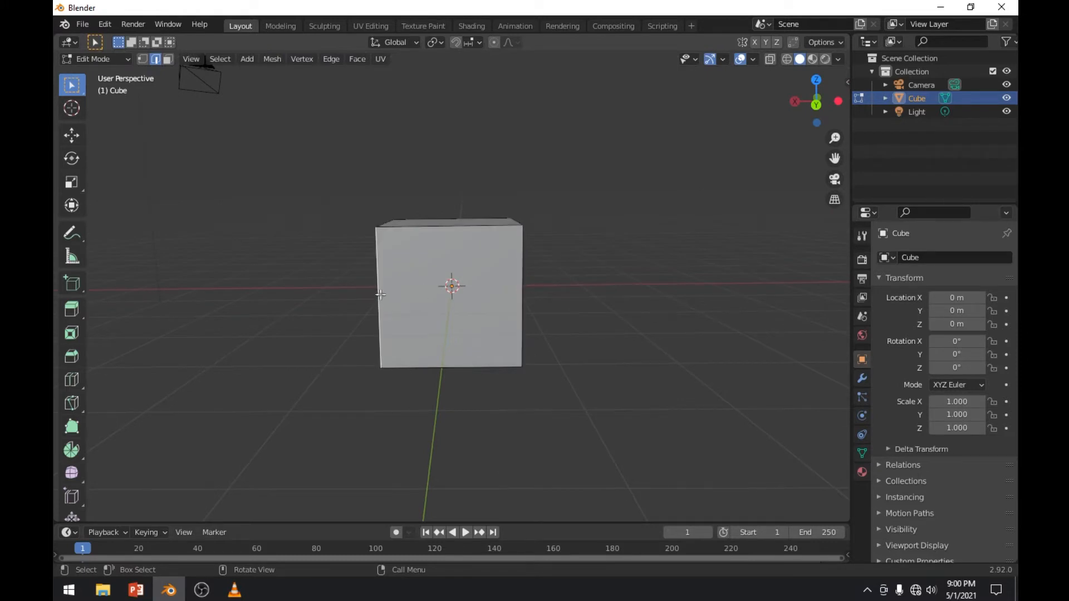
pyautogui.moveTo(380, 295); pyautogui.dragTo(540, 318, button='middle')
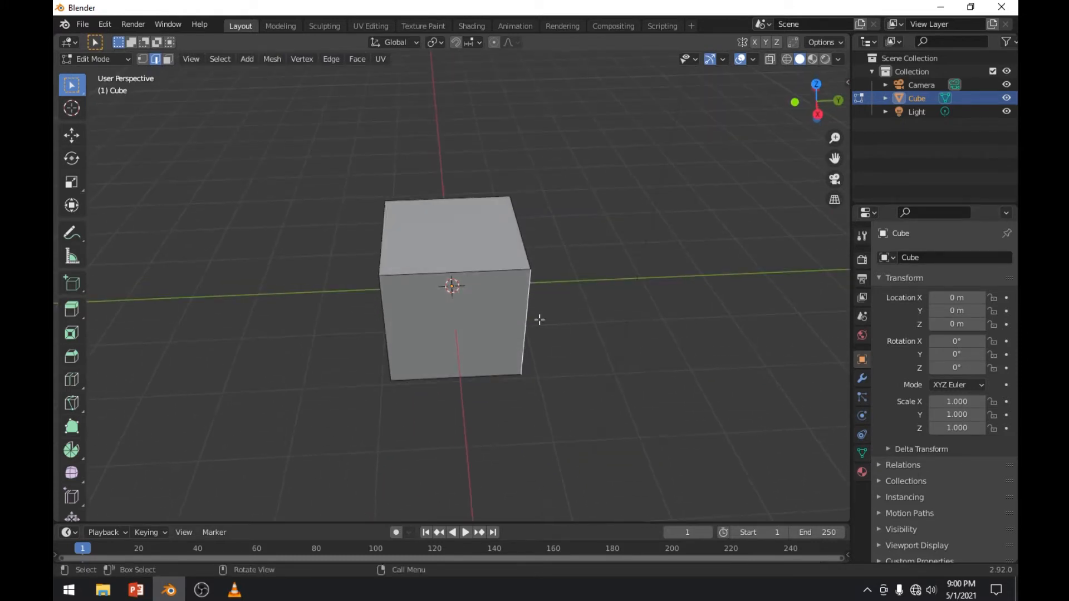
pyautogui.click(511, 269)
pyautogui.click(523, 254)
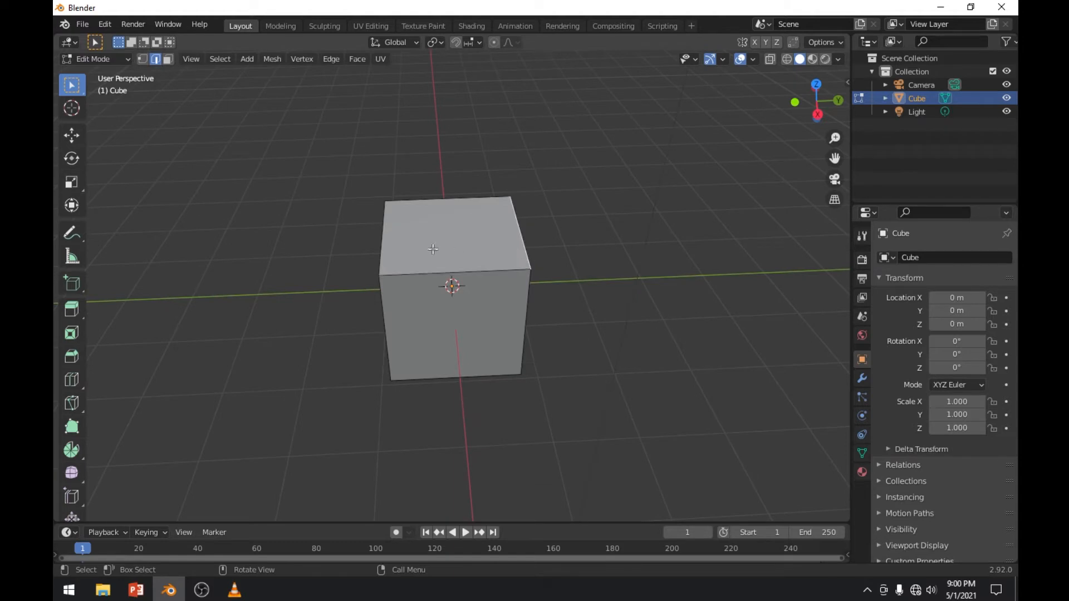
pyautogui.click(383, 247)
# Change to face selection and select the cube's top face, followed by individual side faces
pyautogui.press('3')
pyautogui.click(454, 229)
pyautogui.moveTo(470, 241); pyautogui.dragTo(542, 281, button='middle')
pyautogui.click(486, 290)
pyautogui.moveTo(439, 315); pyautogui.dragTo(546, 299, button='middle')
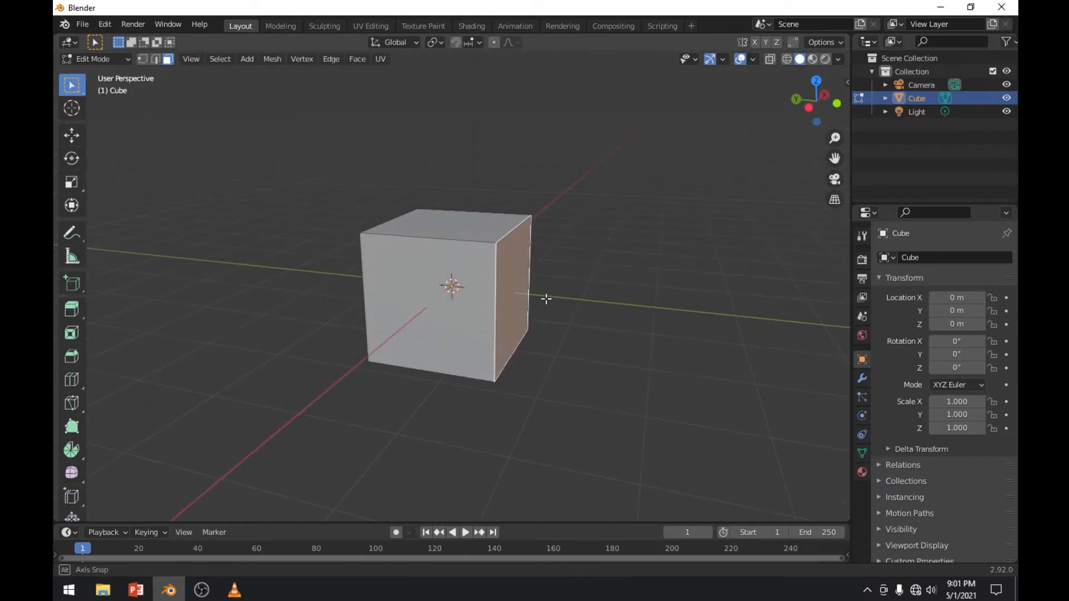
pyautogui.click(461, 304)
pyautogui.moveTo(432, 305); pyautogui.dragTo(539, 327, button='middle')
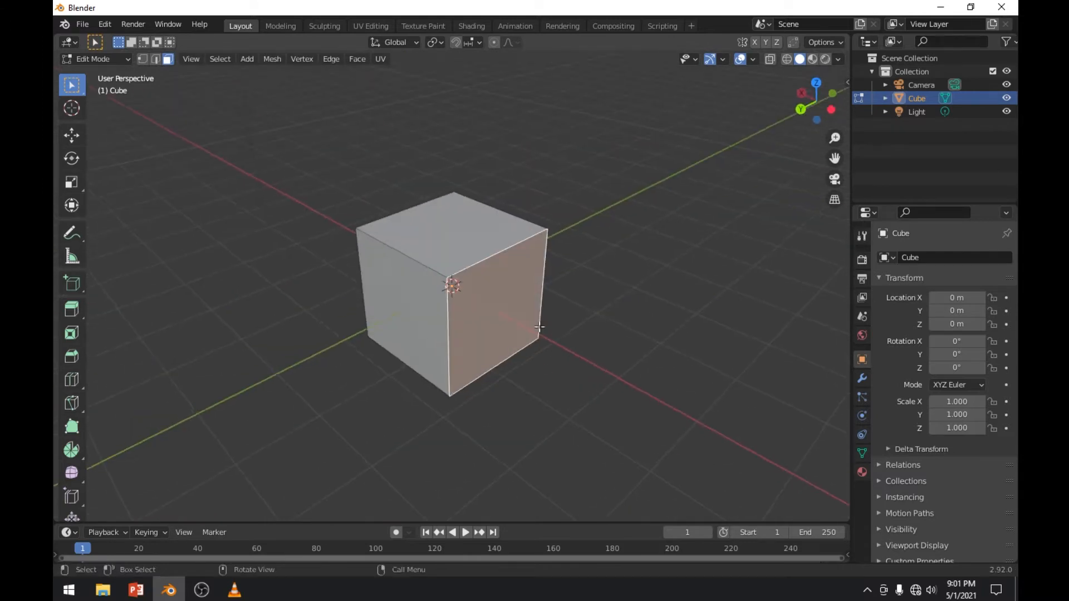
# Go around the cube selecting its remaining side faces and the top face individually
pyautogui.click(440, 234)
pyautogui.click(409, 321)
pyautogui.moveTo(396, 312); pyautogui.dragTo(550, 313, button='middle')
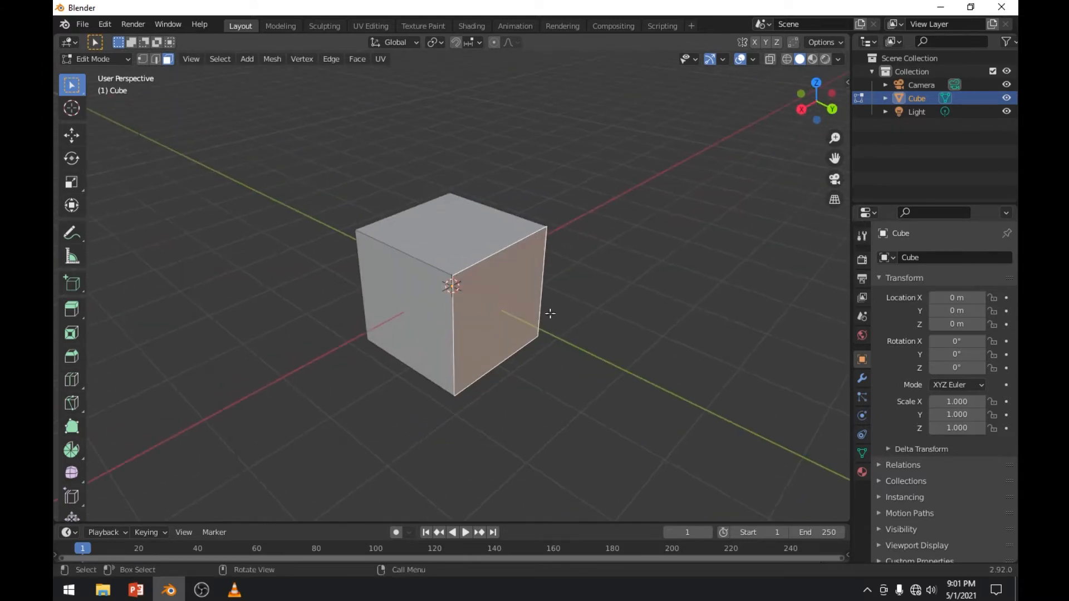
pyautogui.click(423, 317)
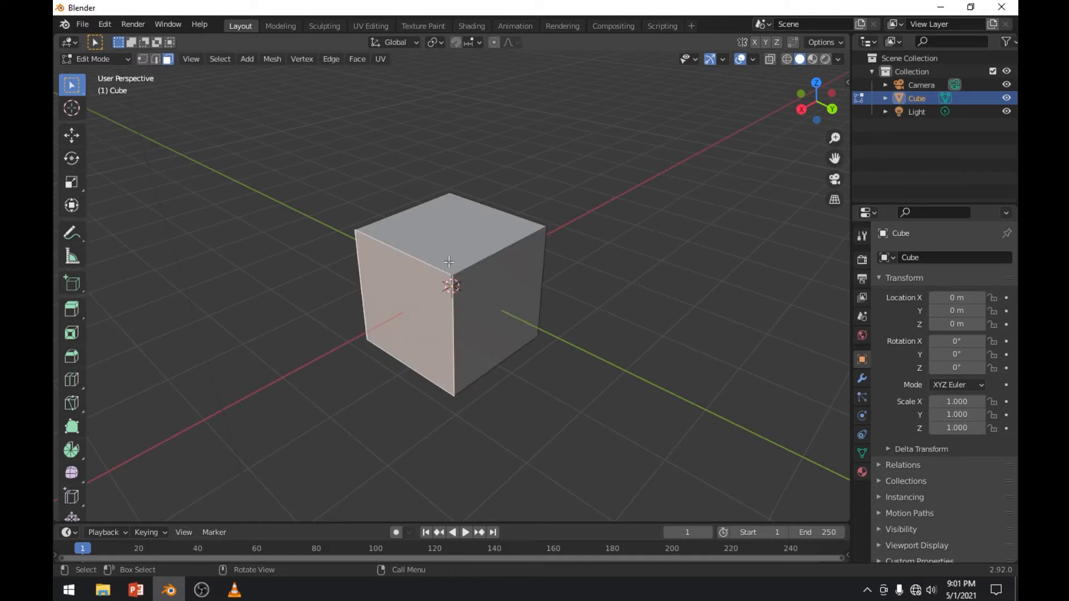
pyautogui.click(501, 312)
pyautogui.moveTo(501, 312); pyautogui.dragTo(329, 277, button='middle')
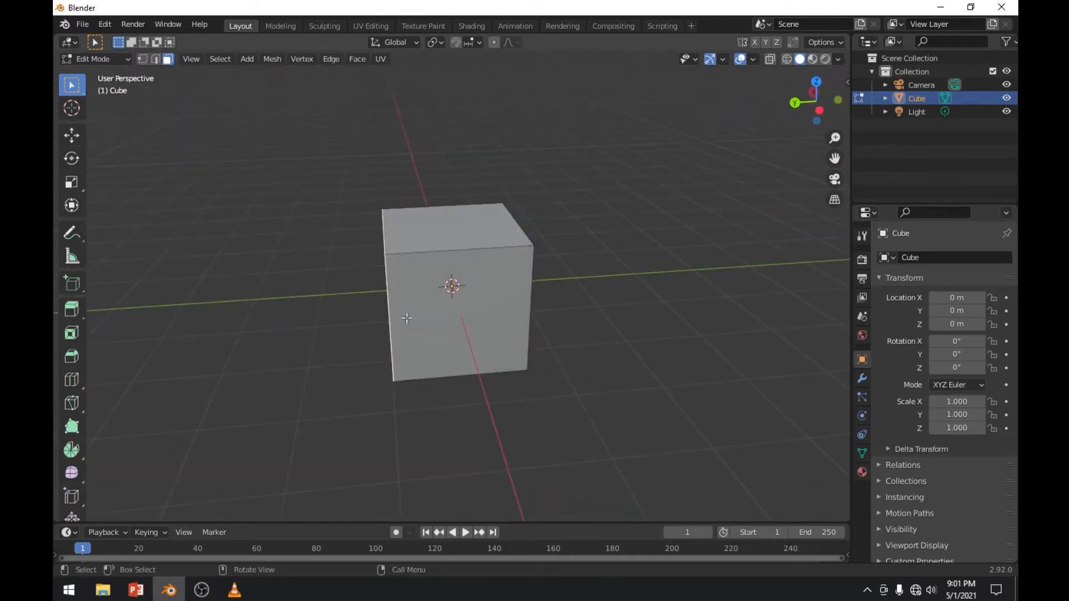
pyautogui.click(406, 318)
pyautogui.click(465, 236)
pyautogui.moveTo(477, 238); pyautogui.dragTo(557, 301, button='middle')
# Try scaling up a single side face of the cube, and undo the scaling
pyautogui.click(420, 293)
pyautogui.press('s')
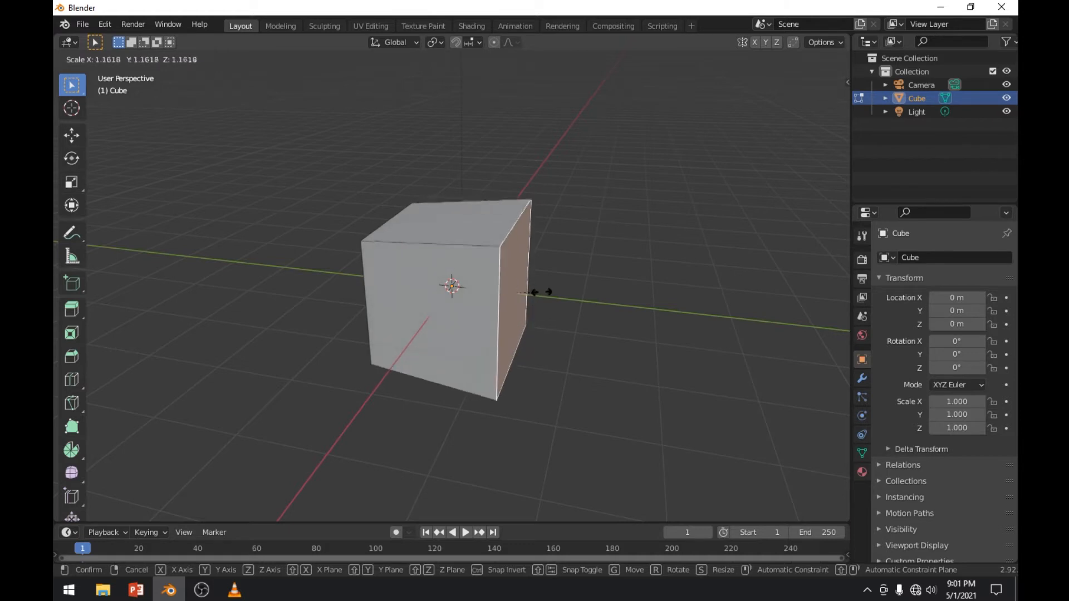
pyautogui.click(545, 293)
pyautogui.click(609, 300)
pyautogui.moveTo(617, 304); pyautogui.dragTo(560, 305, button='middle')
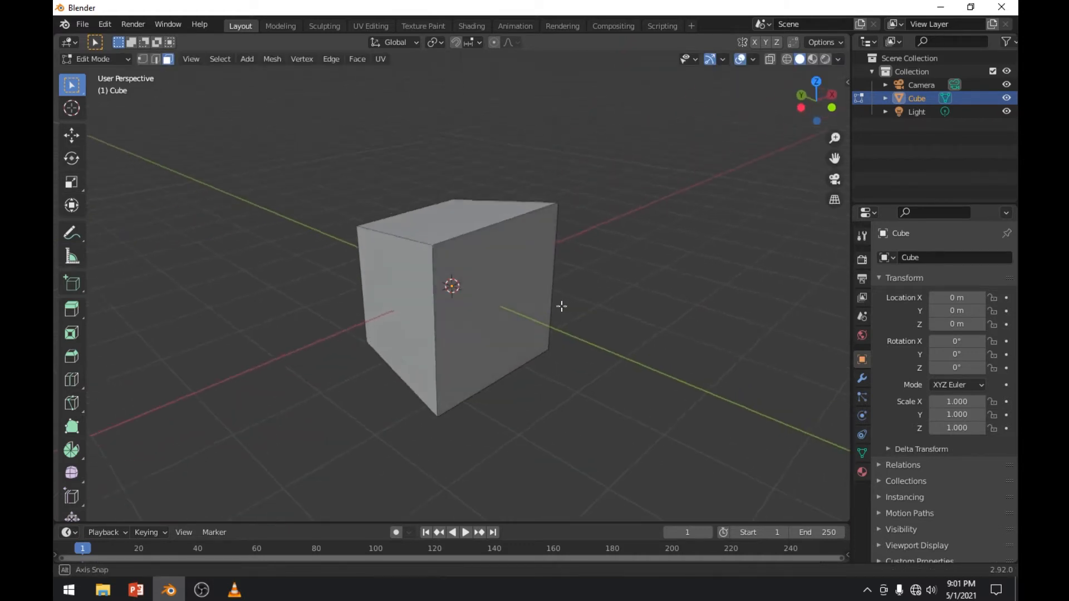
pyautogui.keyDown('ctrl'); pyautogui.click(561, 295); pyautogui.keyUp('ctrl')
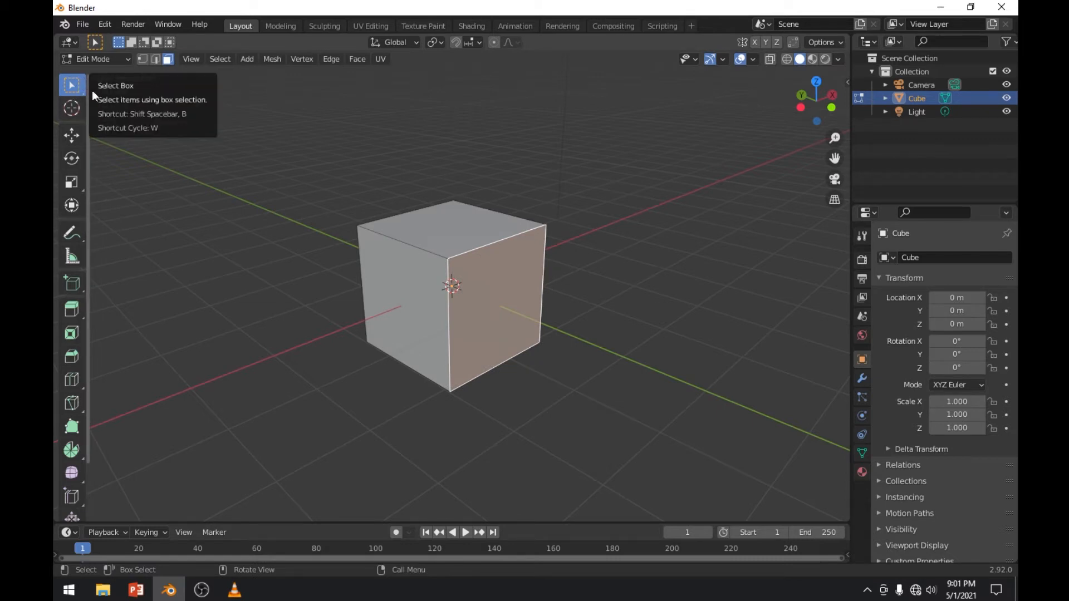
# Return to Object Mode, select the whole cube and scale it down uniformly to about 0.631
pyautogui.press('Tab')
pyautogui.click(593, 282)
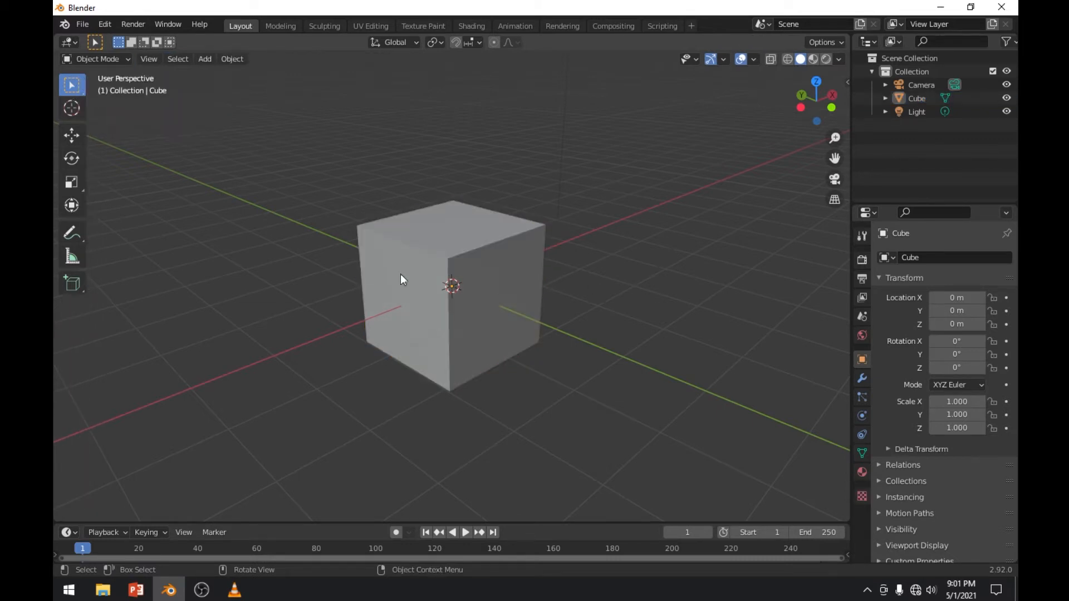
pyautogui.moveTo(239, 299); pyautogui.dragTo(462, 296, button='middle')
pyautogui.click(465, 301)
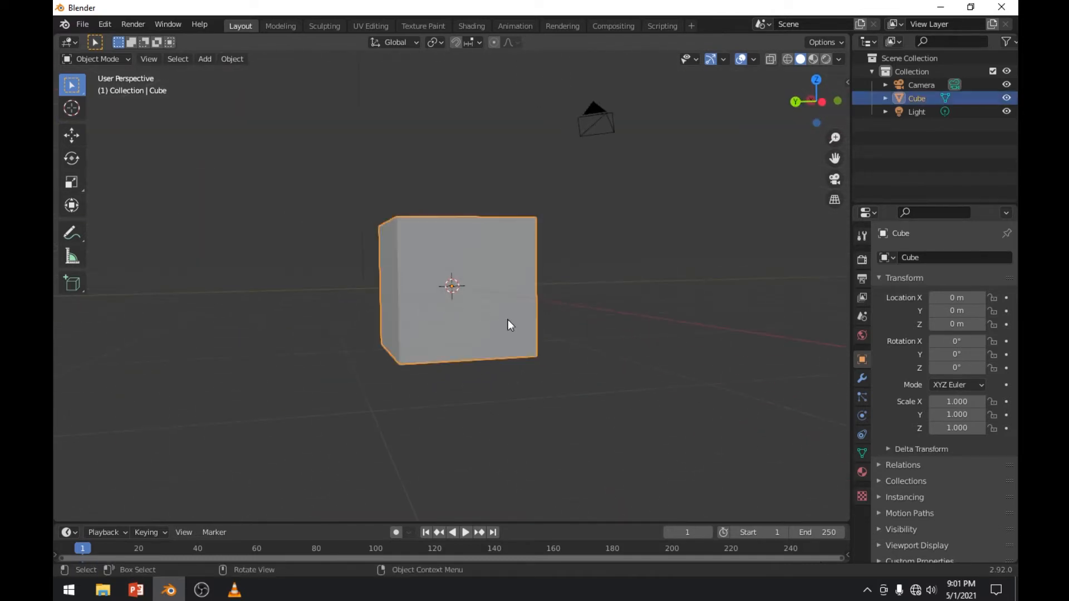
pyautogui.moveTo(506, 322); pyautogui.dragTo(429, 349, button='middle')
pyautogui.press('s')
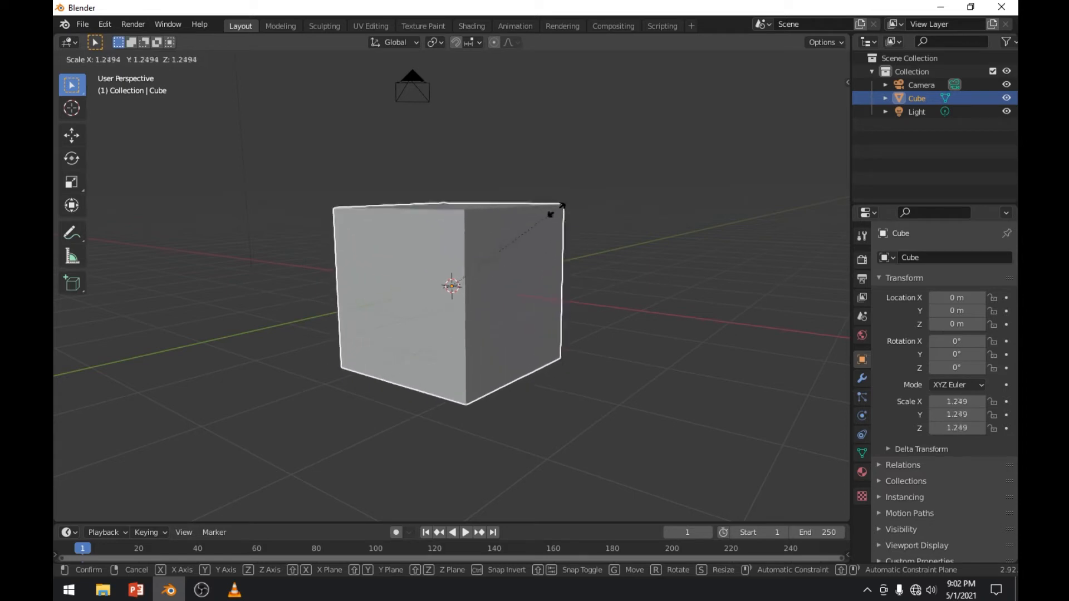
pyautogui.click(501, 330)
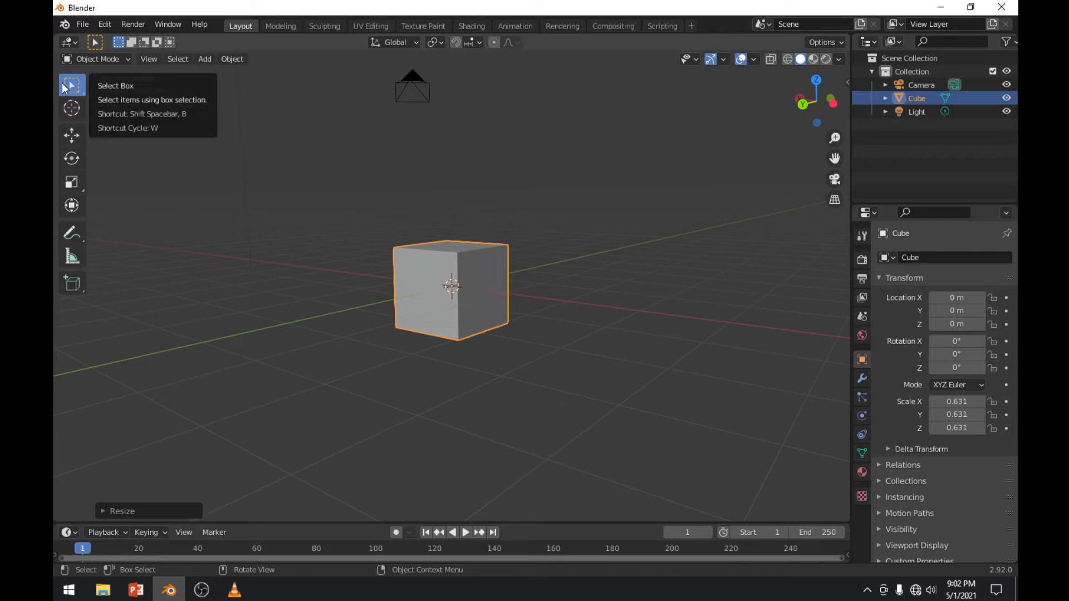
# Deselect the cube and return to Edit Mode
pyautogui.click(322, 293)
pyautogui.moveTo(574, 332); pyautogui.dragTo(444, 345, button='middle')
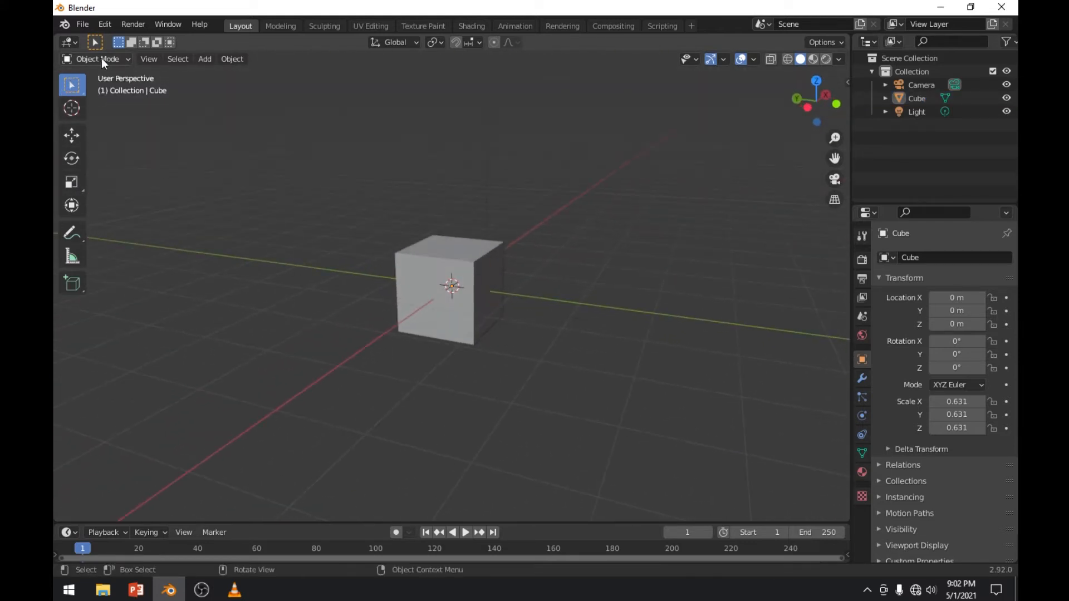
pyautogui.press('Tab')
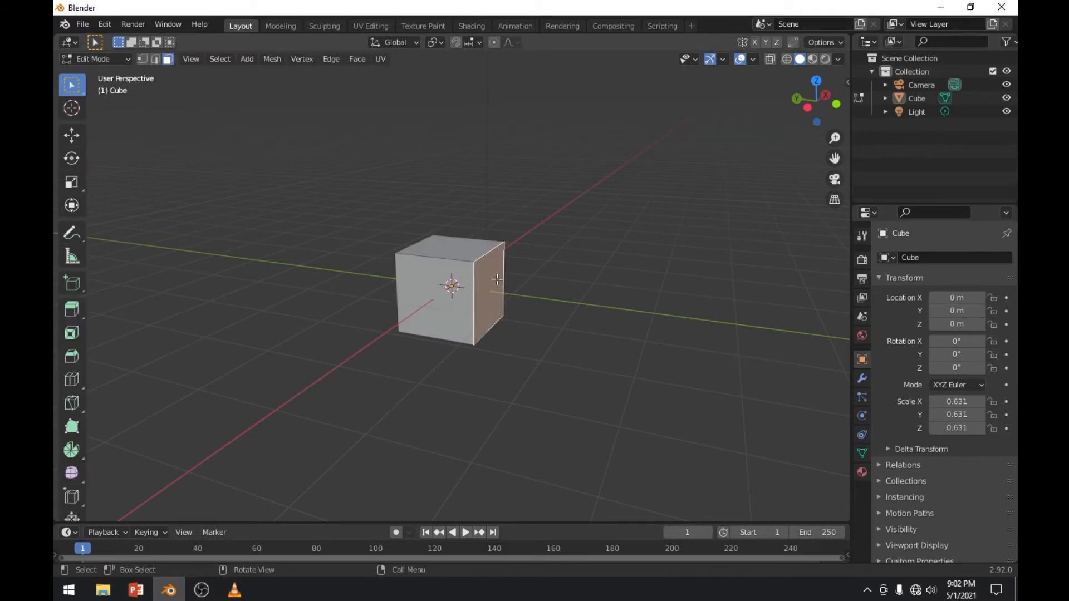
pyautogui.moveTo(453, 360); pyautogui.dragTo(489, 348, button='middle')
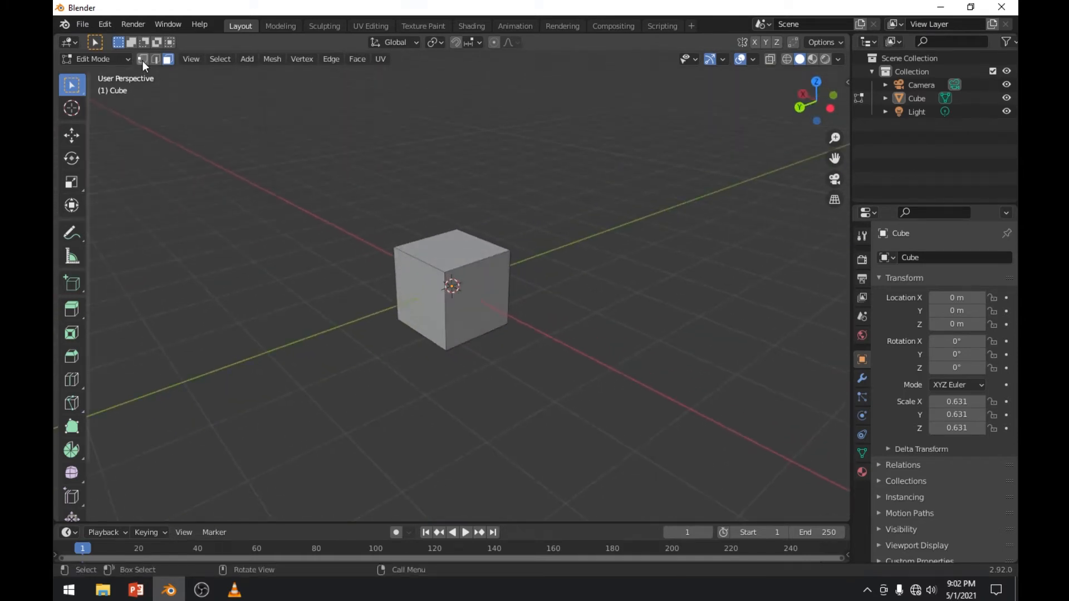
# Try to extrude the cube's top face, and undo the extrusion
pyautogui.click(459, 249)
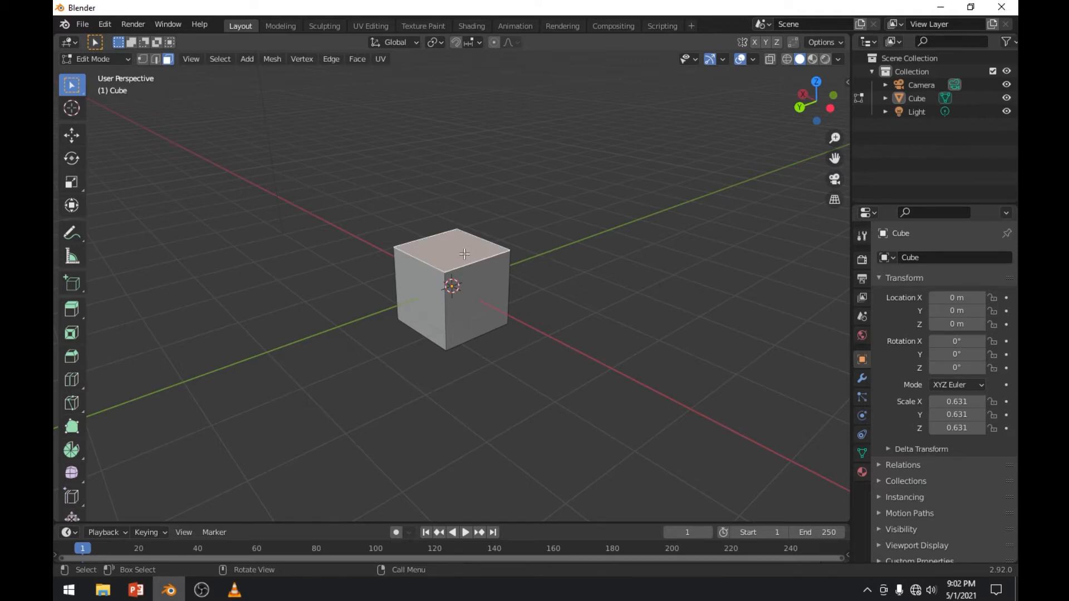
pyautogui.press('e')
pyautogui.press('Escape')
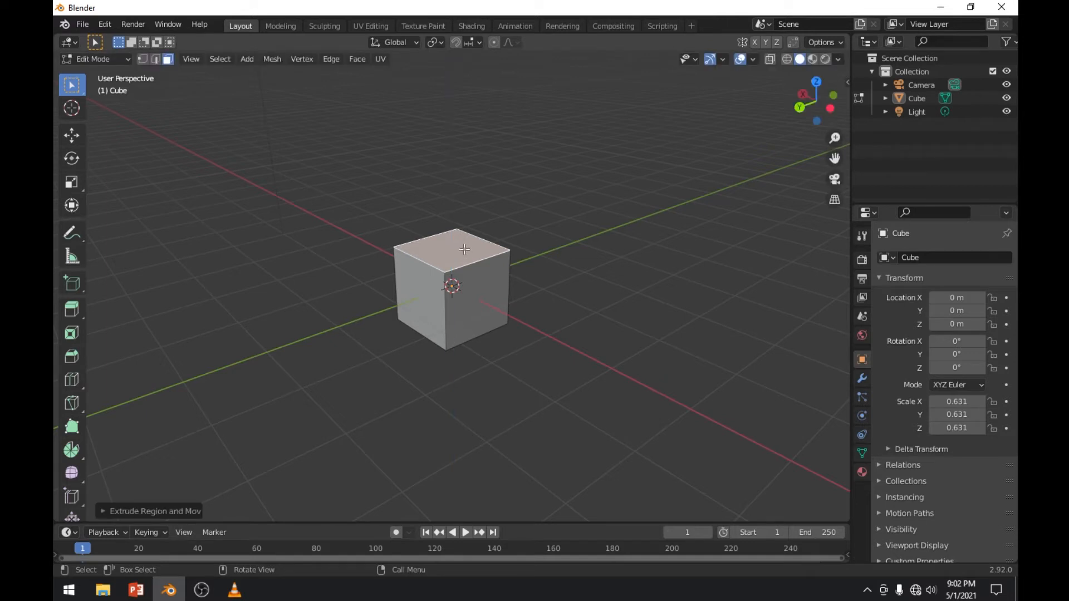
pyautogui.hotkey('ctrl', 'z')
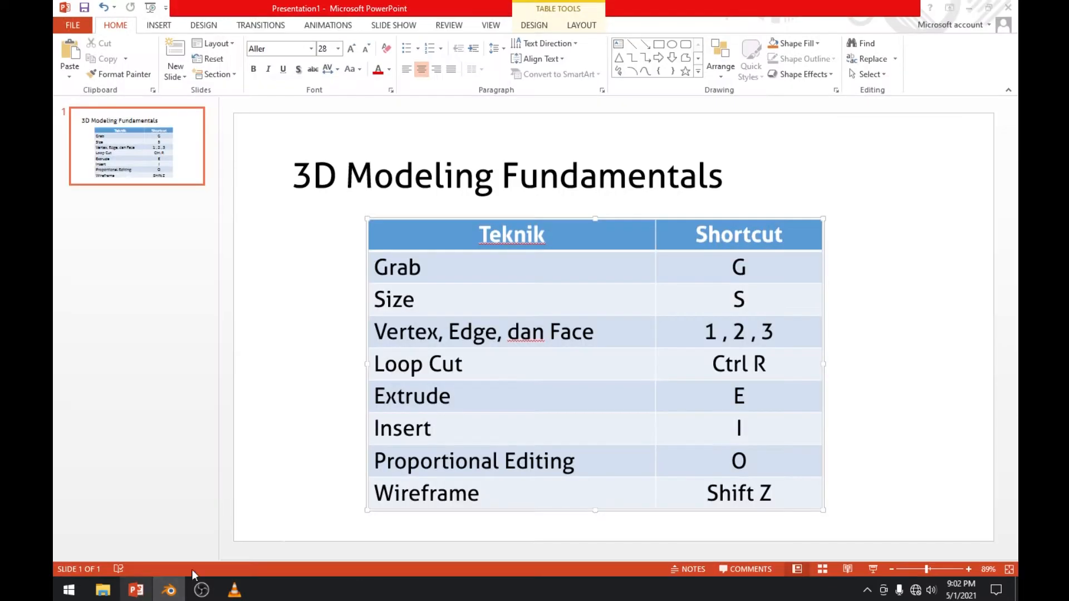
# Switch to PowerPoint to review the 3D Modeling Fundamentals shortcut table
pyautogui.click(135, 590)
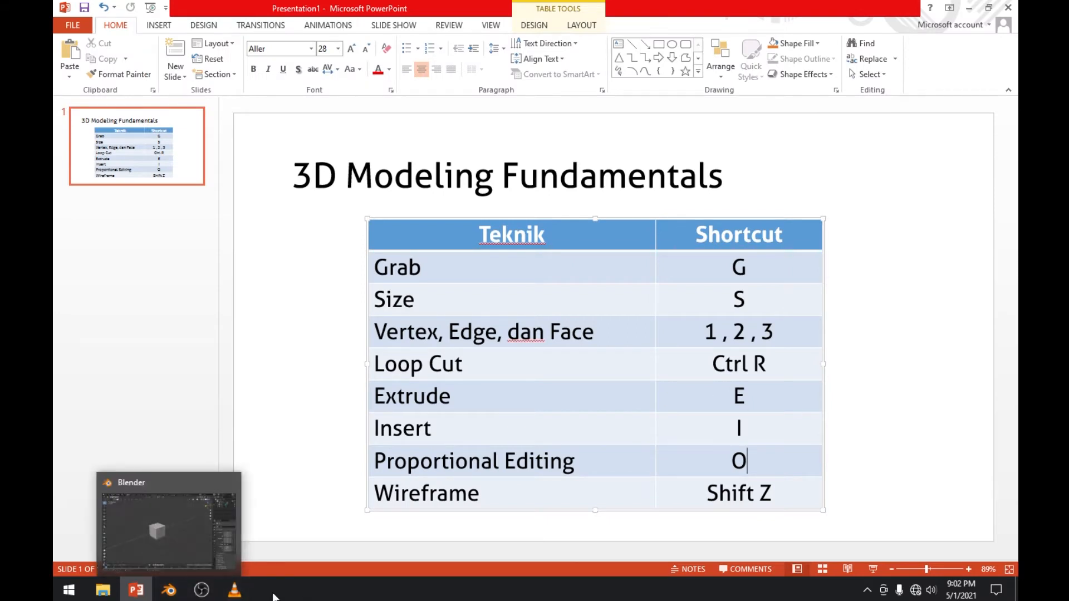
# Switch back to Blender, extrude the cube's top face upward by about 1 m and clear the selection
pyautogui.click(169, 590)
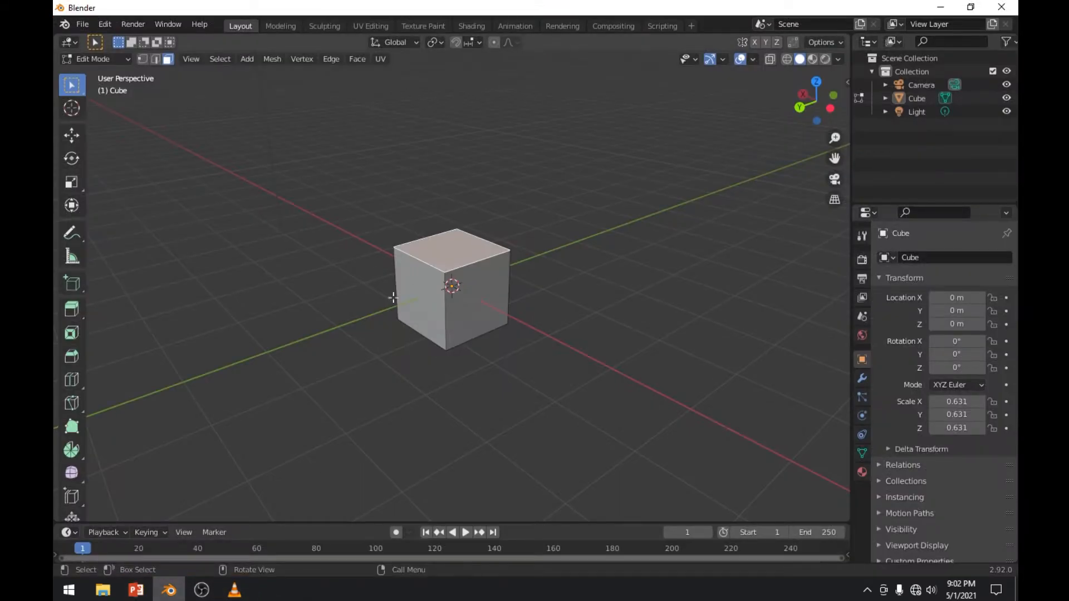
pyautogui.moveTo(393, 298); pyautogui.dragTo(525, 306, button='middle')
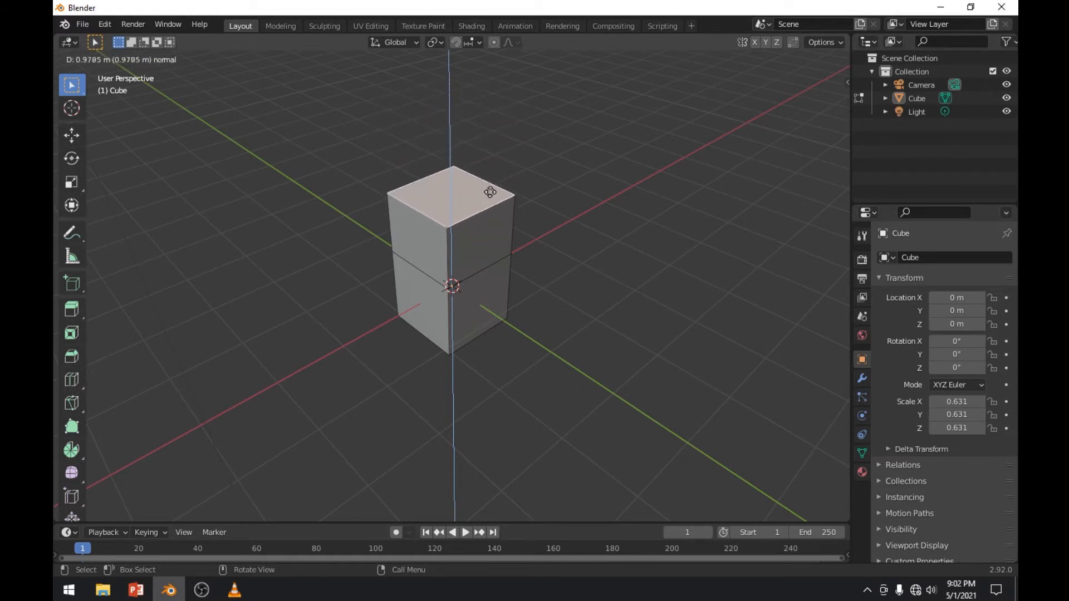
pyautogui.click(486, 202)
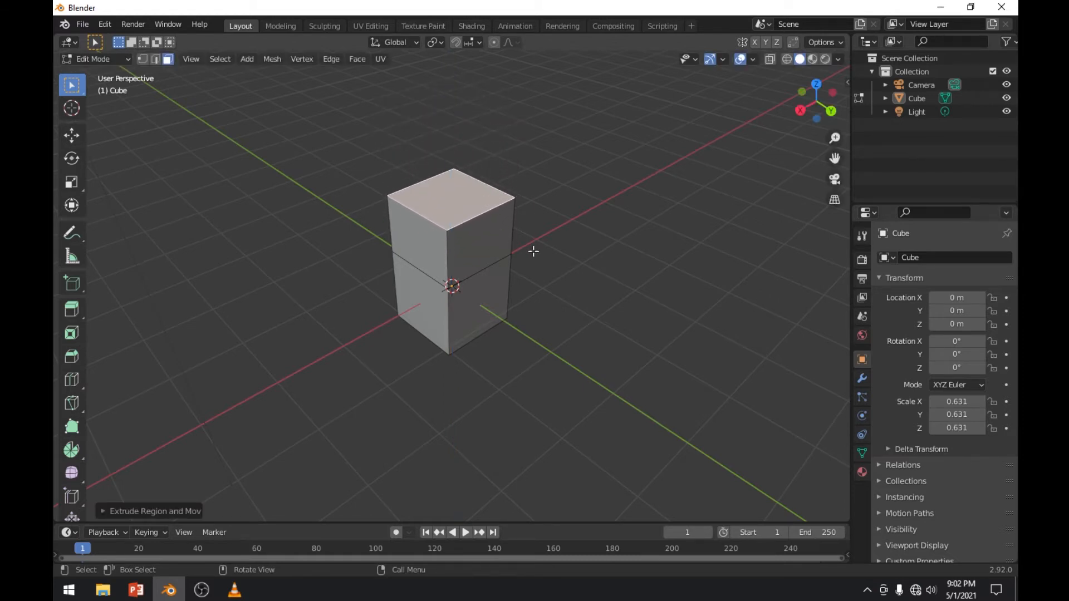
pyautogui.click(525, 316)
pyautogui.moveTo(456, 336)
pyautogui.mouseDown(button='middle')
pyautogui.moveTo(568, 298)
pyautogui.moveTo(449, 372)
pyautogui.moveTo(414, 352)
pyautogui.moveTo(494, 365)
pyautogui.moveTo(442, 358)
pyautogui.moveTo(440, 341)
pyautogui.mouseUp(button='middle')
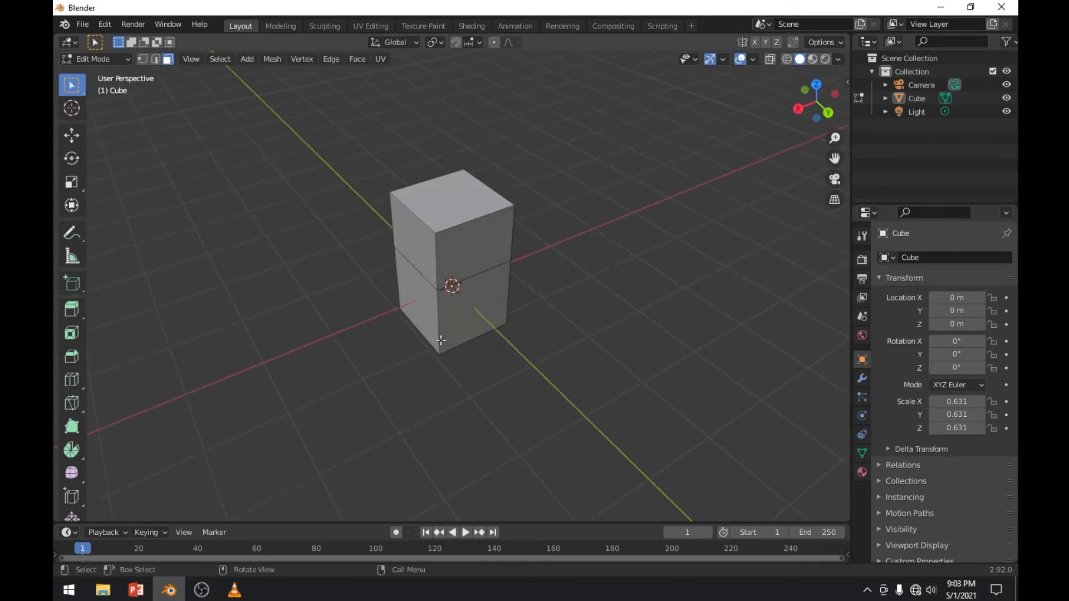
# Check the Insert shortcut in the PowerPoint table and, back in Blender, inset the block's top face by about 0.2 m
pyautogui.click(136, 589)
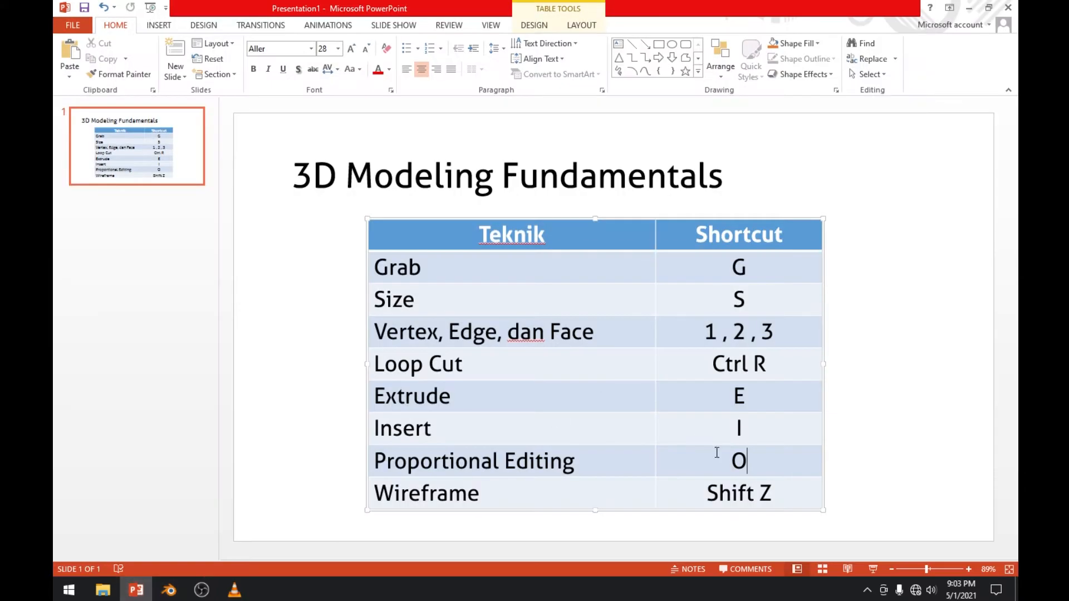
pyautogui.click(169, 590)
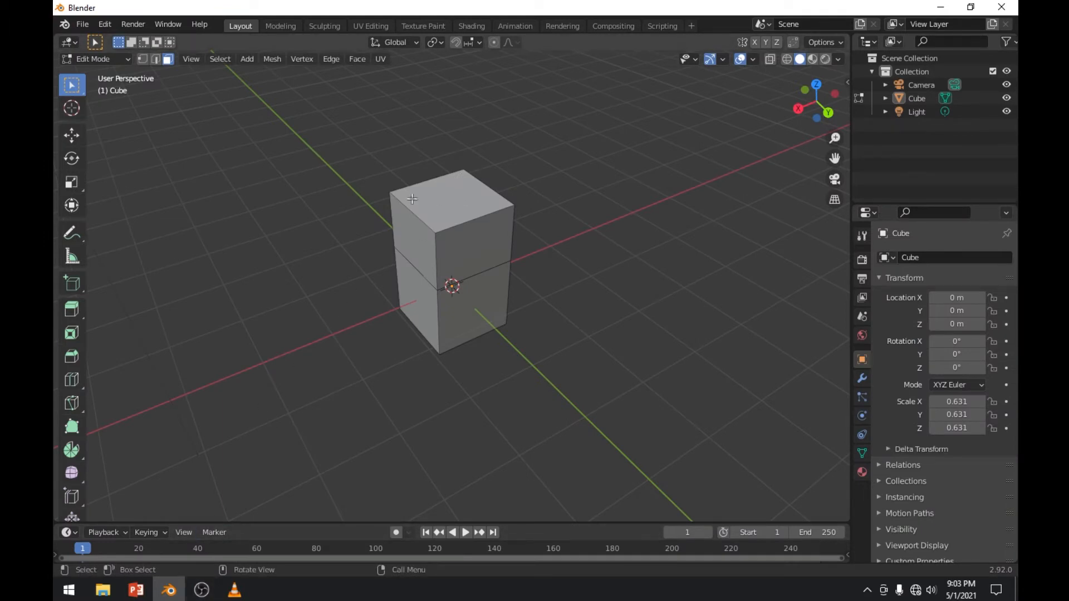
pyautogui.moveTo(385, 250); pyautogui.dragTo(464, 189, button='middle')
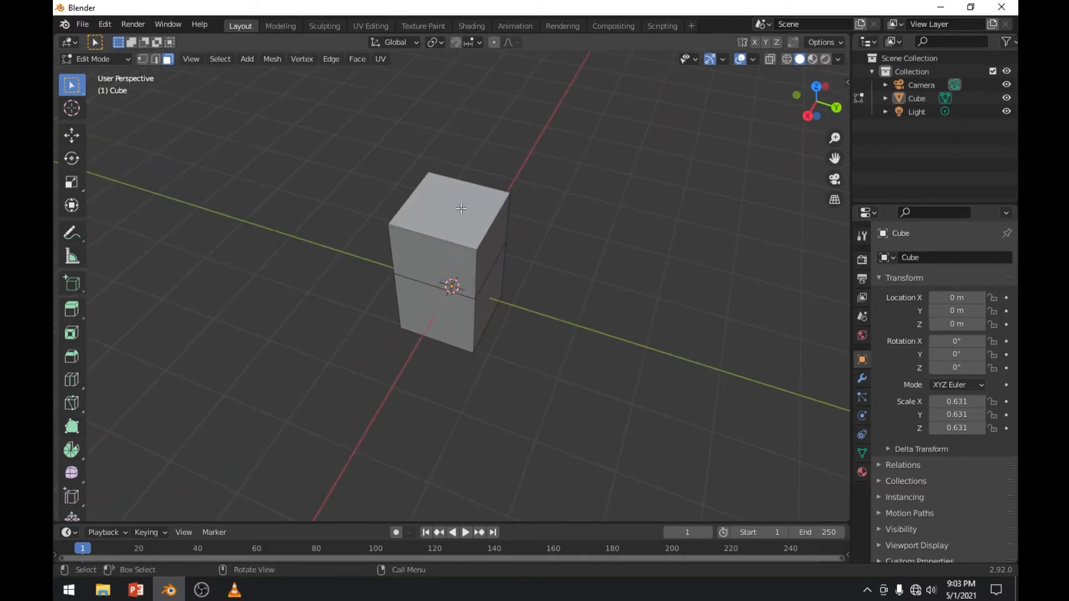
pyautogui.click(461, 209)
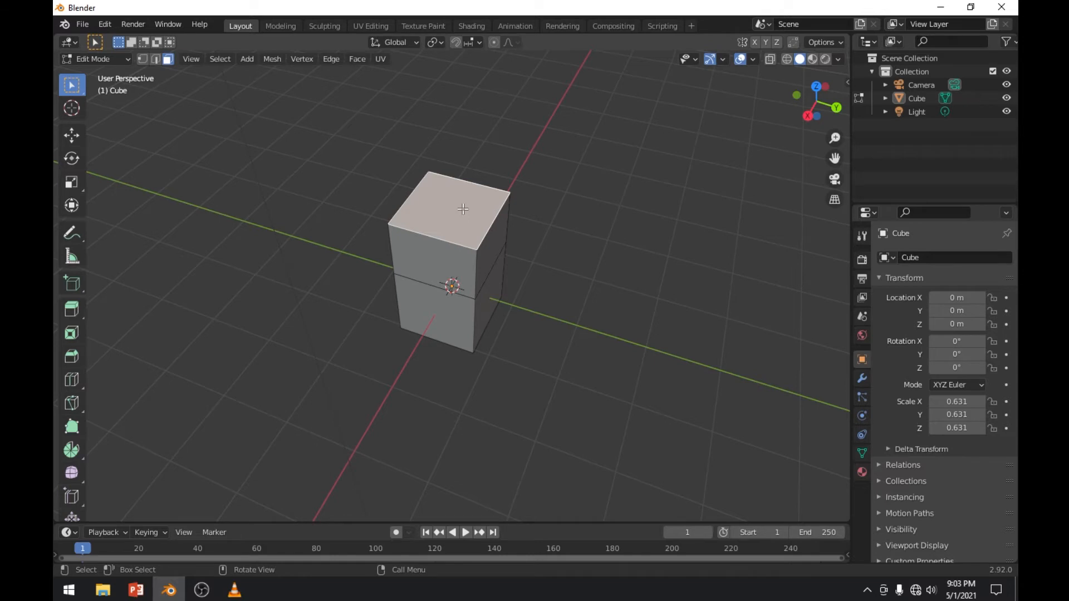
pyautogui.press('i')
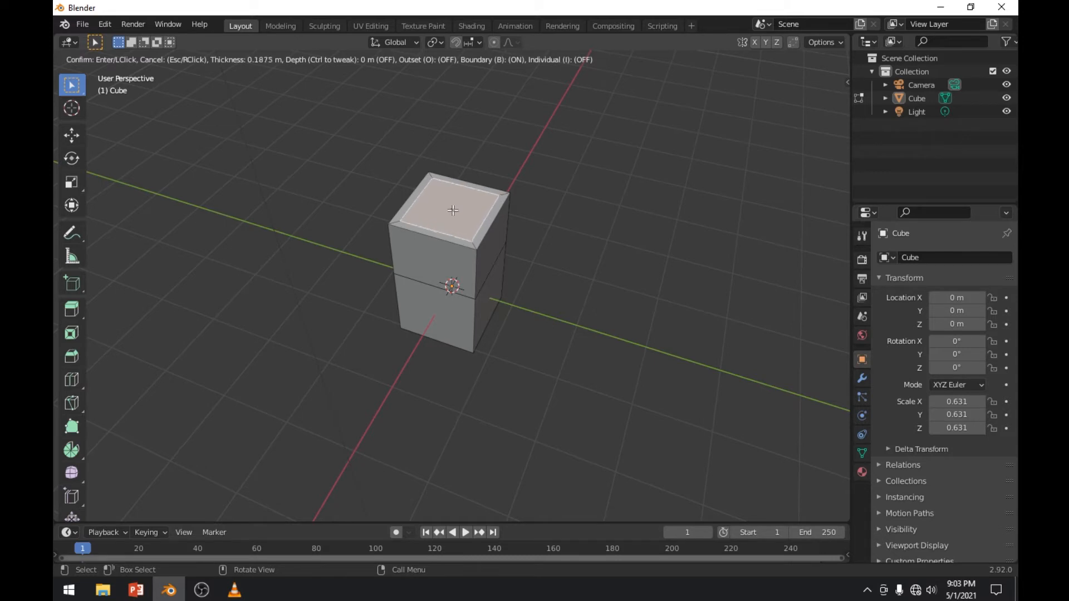
pyautogui.click(451, 209)
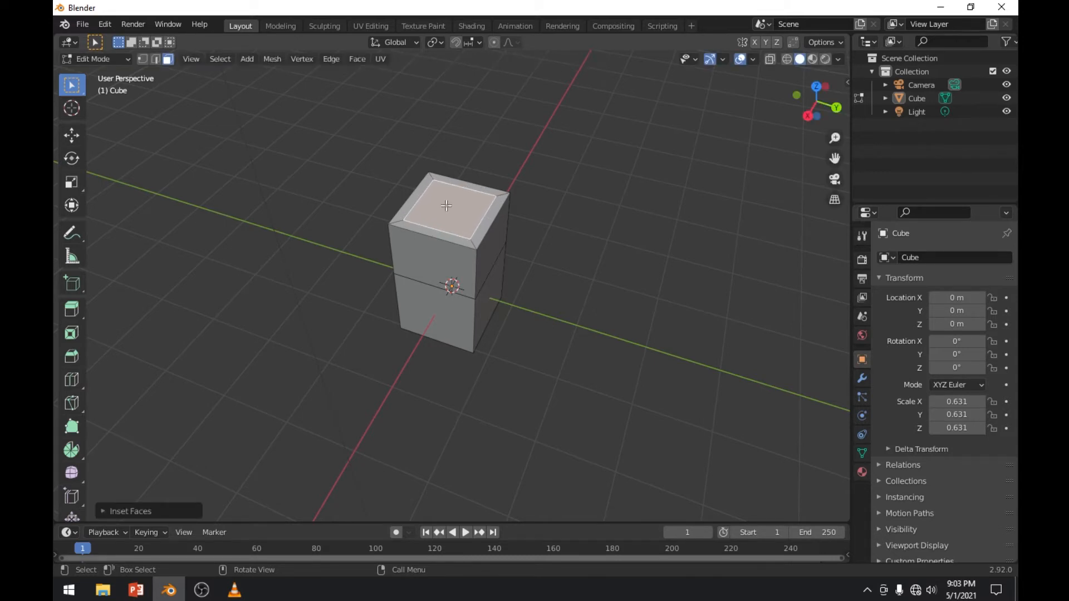
# Extrude the inset top face upward by about 1.5 m to form a narrower upper block, and clear the selection
pyautogui.press('e')
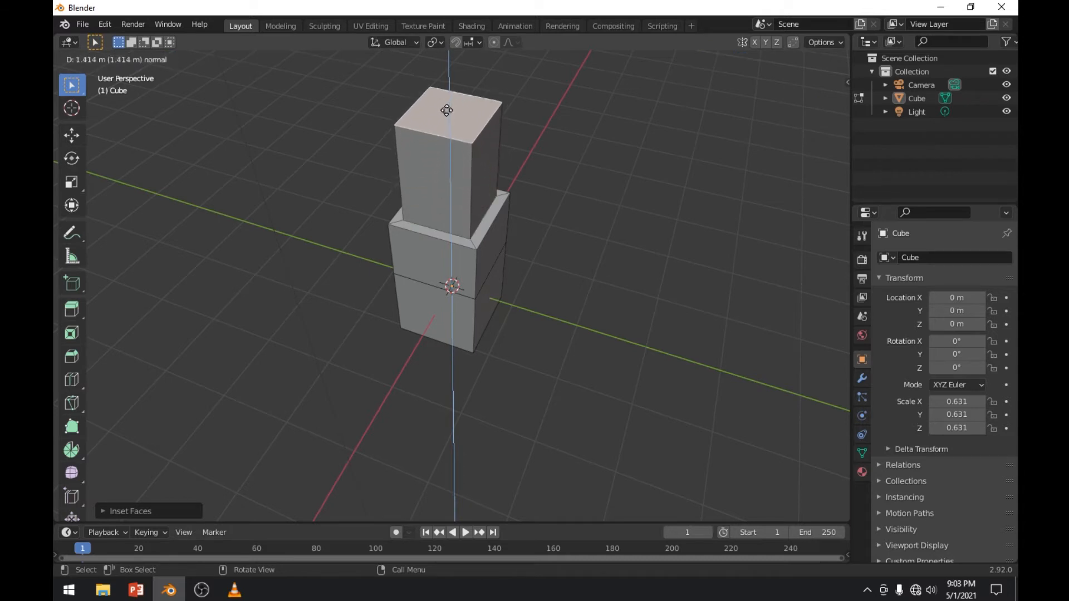
pyautogui.click(448, 96)
pyautogui.click(535, 190)
pyautogui.moveTo(535, 190); pyautogui.dragTo(440, 199, button='middle')
# View the shape briefly in Object Mode, return to Edit Mode and select all faces of the upper block
pyautogui.click(443, 156)
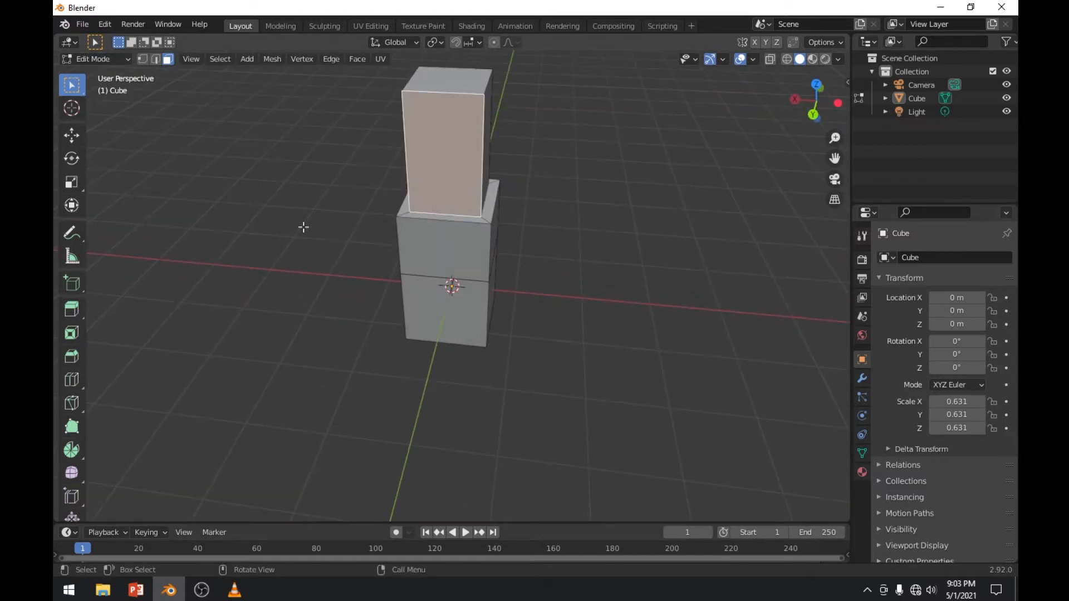
pyautogui.moveTo(303, 227); pyautogui.dragTo(262, 245, button='middle')
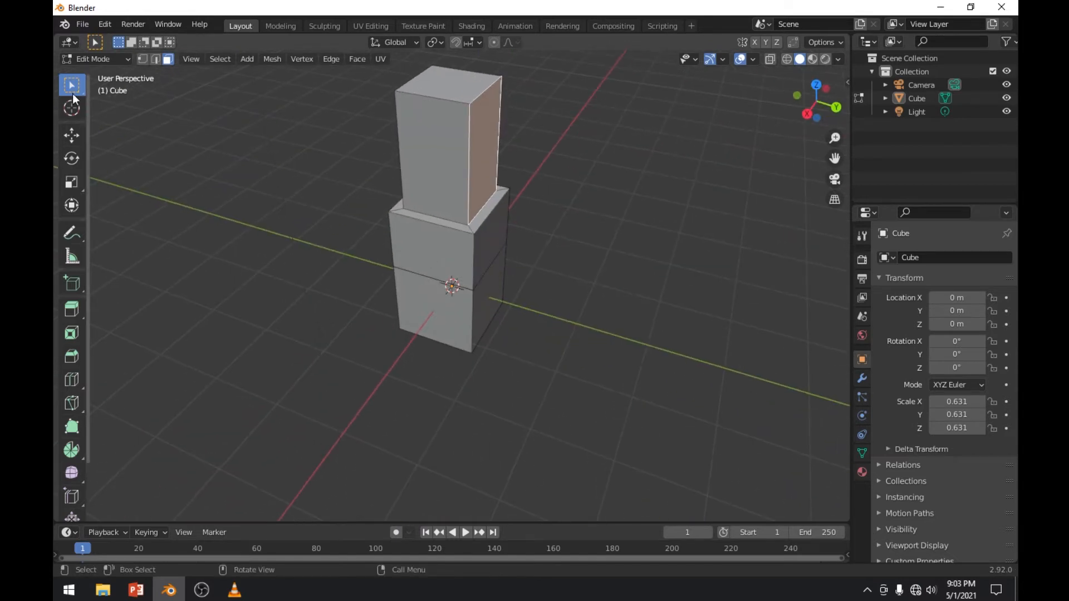
pyautogui.press('Tab')
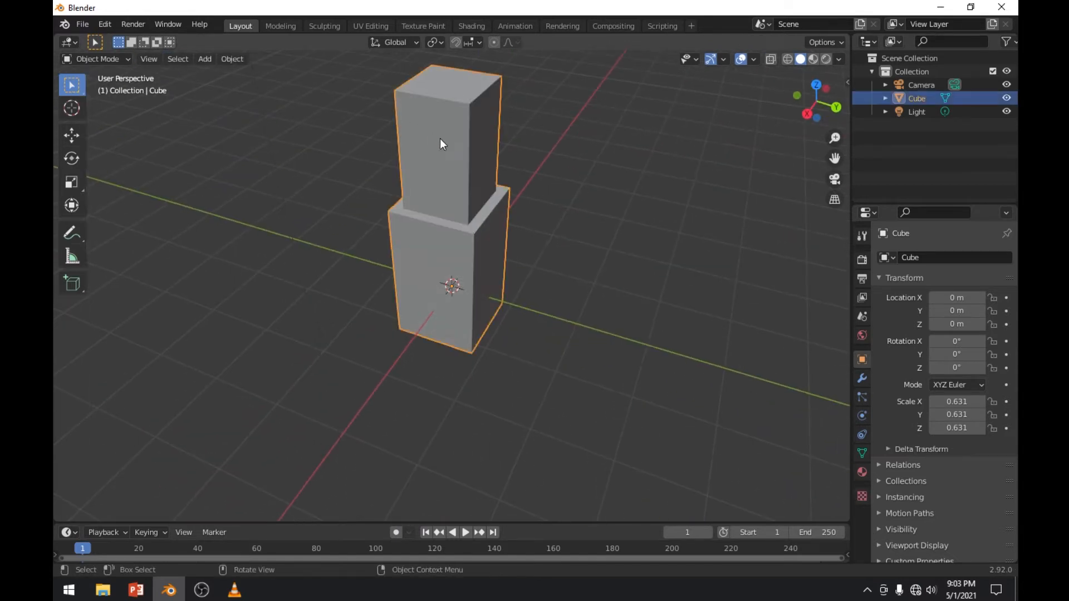
pyautogui.press('Tab')
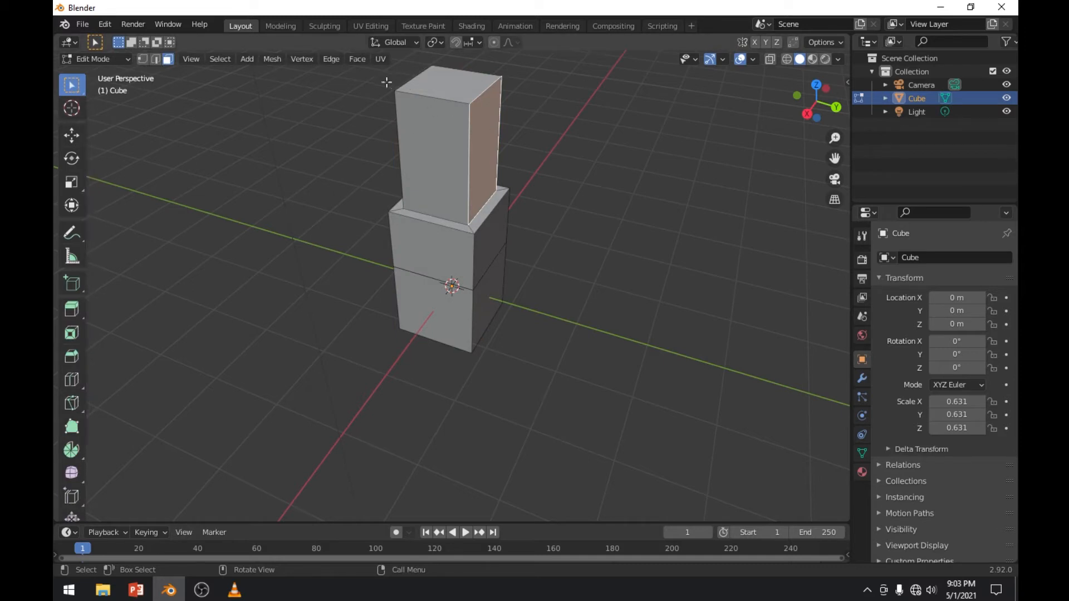
pyautogui.moveTo(368, 71); pyautogui.dragTo(543, 148)
pyautogui.moveTo(357, 178); pyautogui.dragTo(486, 176, button='middle')
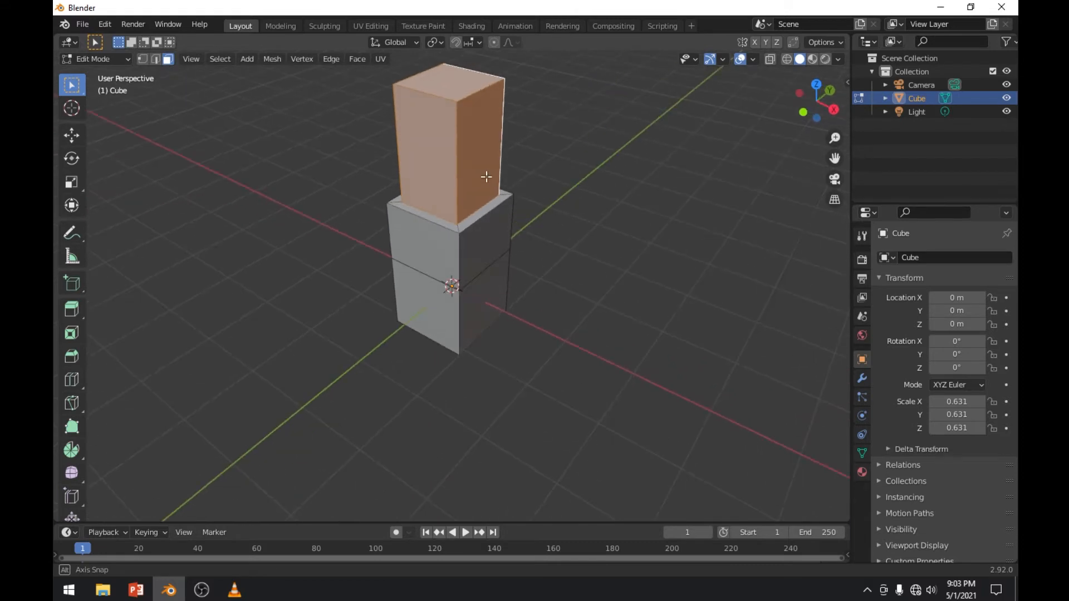
# Check the Loop Cut shortcut in PowerPoint and add a horizontal loop cut around the middle of the upper block in Blender
pyautogui.click(145, 588)
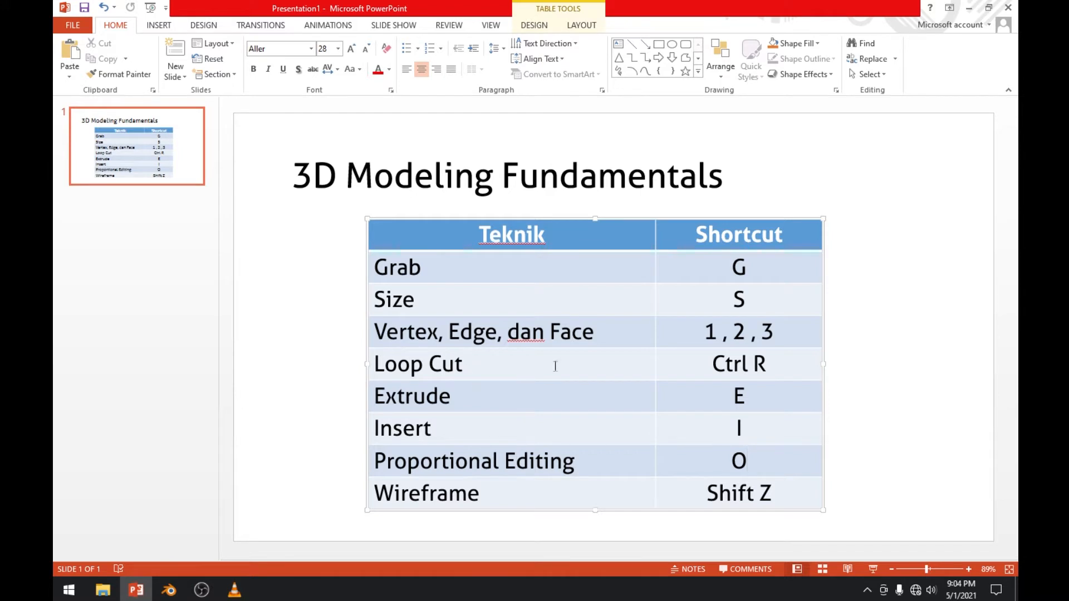
pyautogui.click(168, 587)
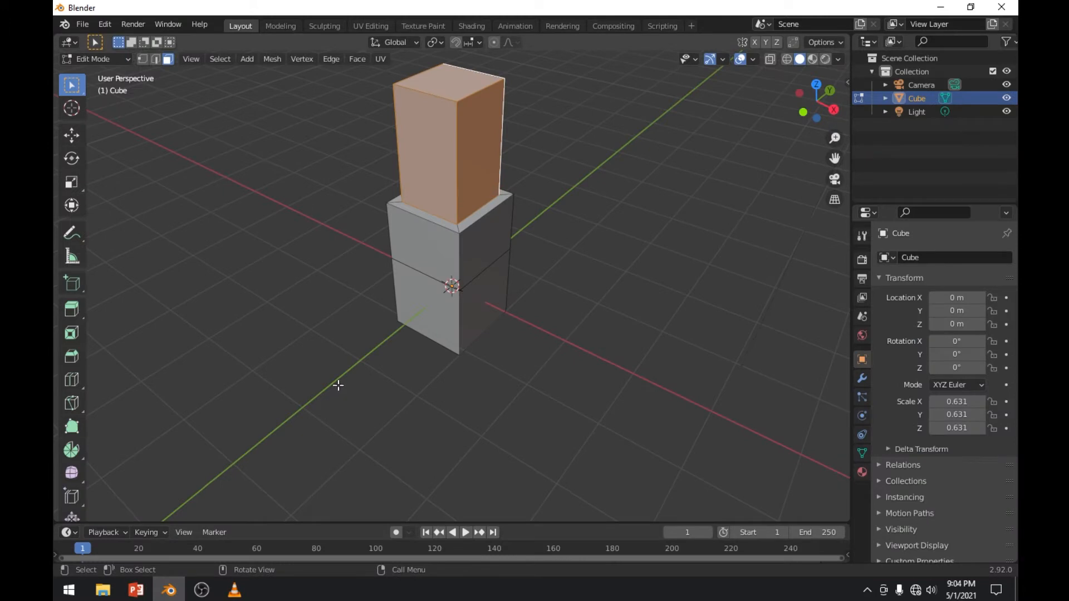
pyautogui.hotkey('ctrl', 'r')
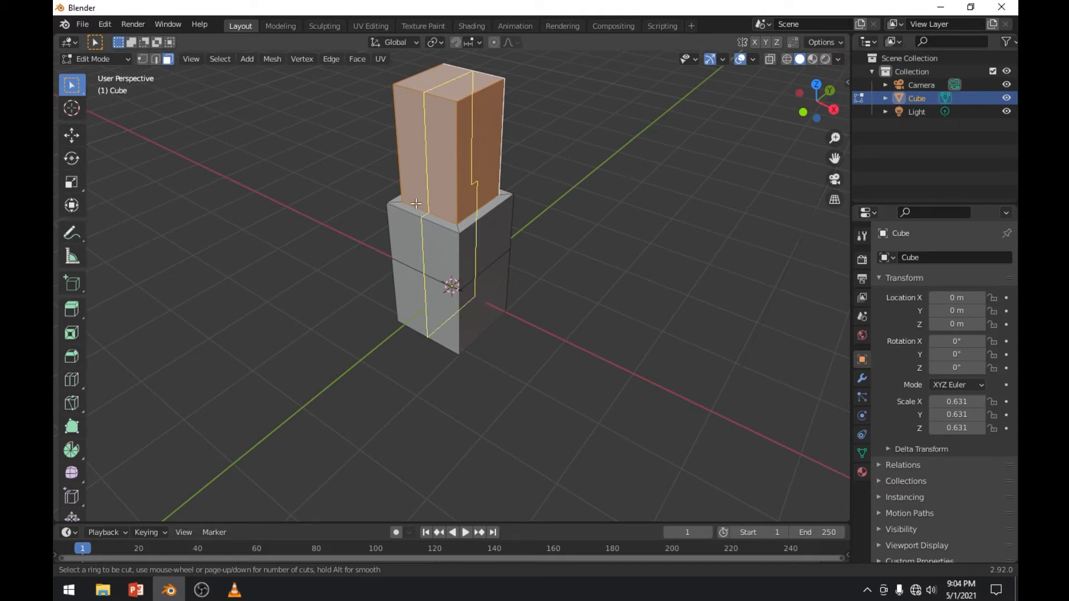
pyautogui.click(462, 127)
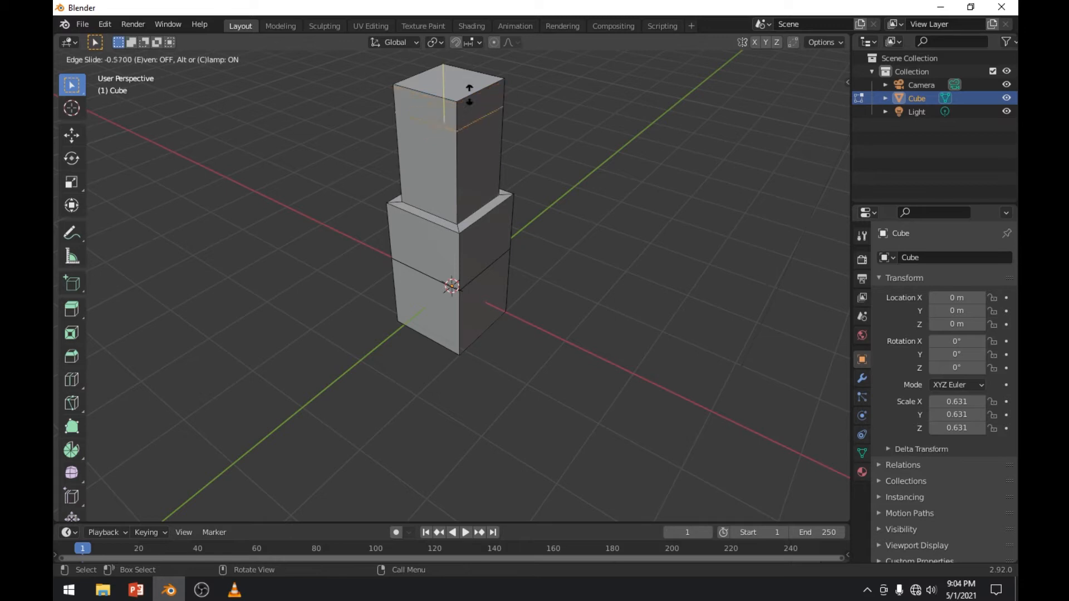
pyautogui.click(469, 121)
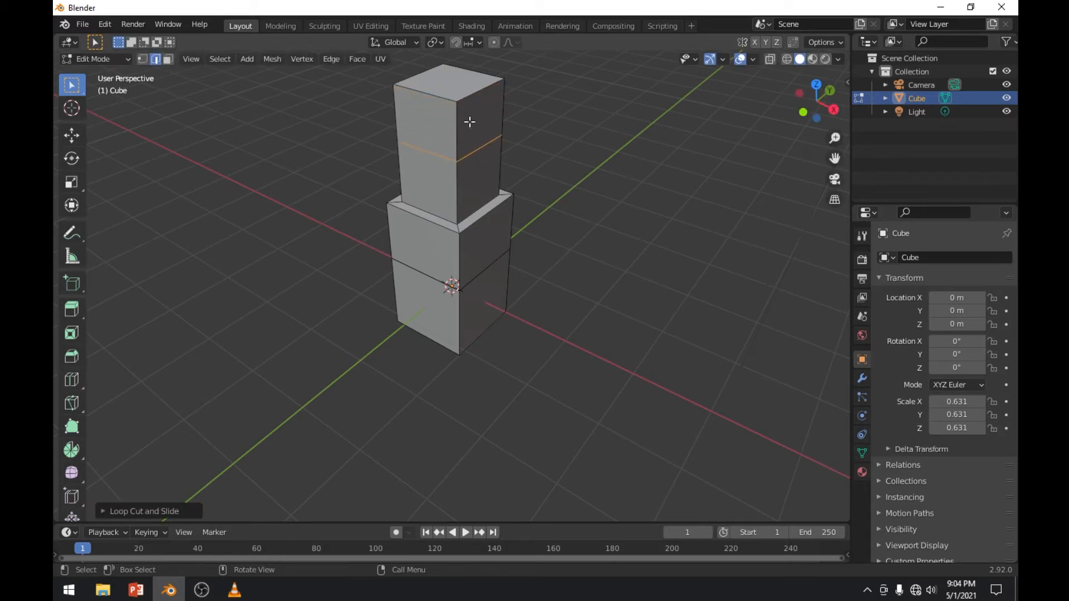
pyautogui.click(652, 277)
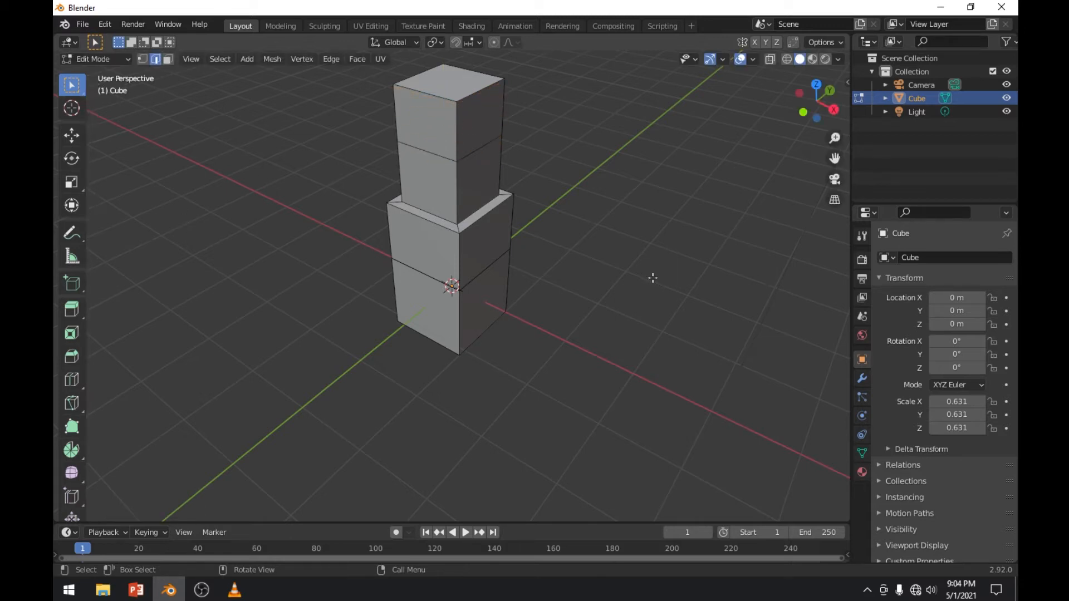
# Switch to face selection and select individual faces above and below the loop cut on the upper block
pyautogui.moveTo(379, 277); pyautogui.dragTo(476, 169, button='middle')
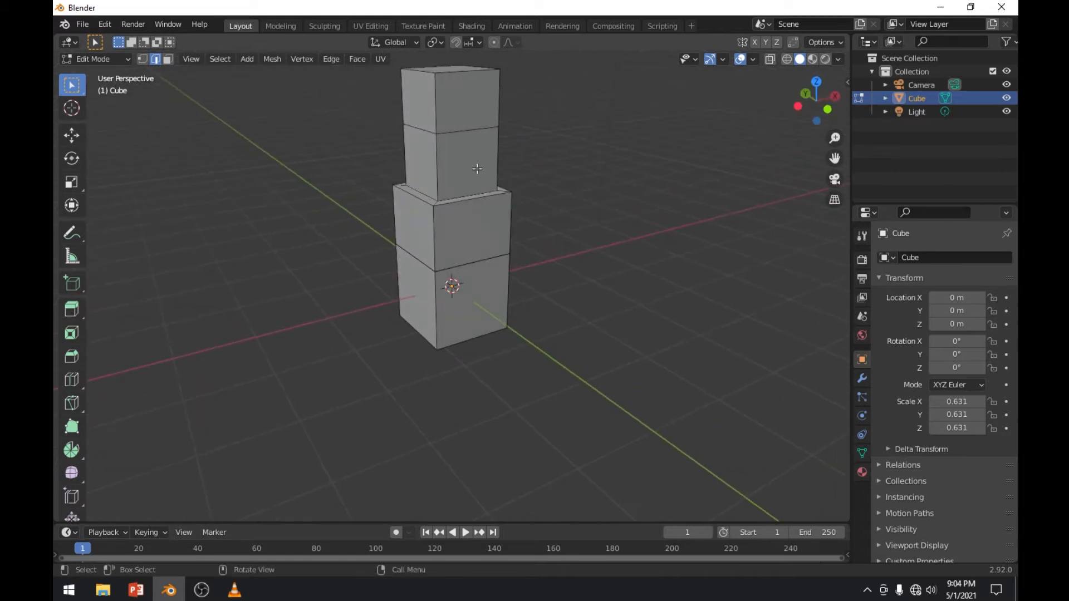
pyautogui.click(474, 162)
pyautogui.click(167, 59)
pyautogui.moveTo(537, 291); pyautogui.dragTo(477, 127, button='middle')
pyautogui.click(474, 143)
pyautogui.click(476, 178)
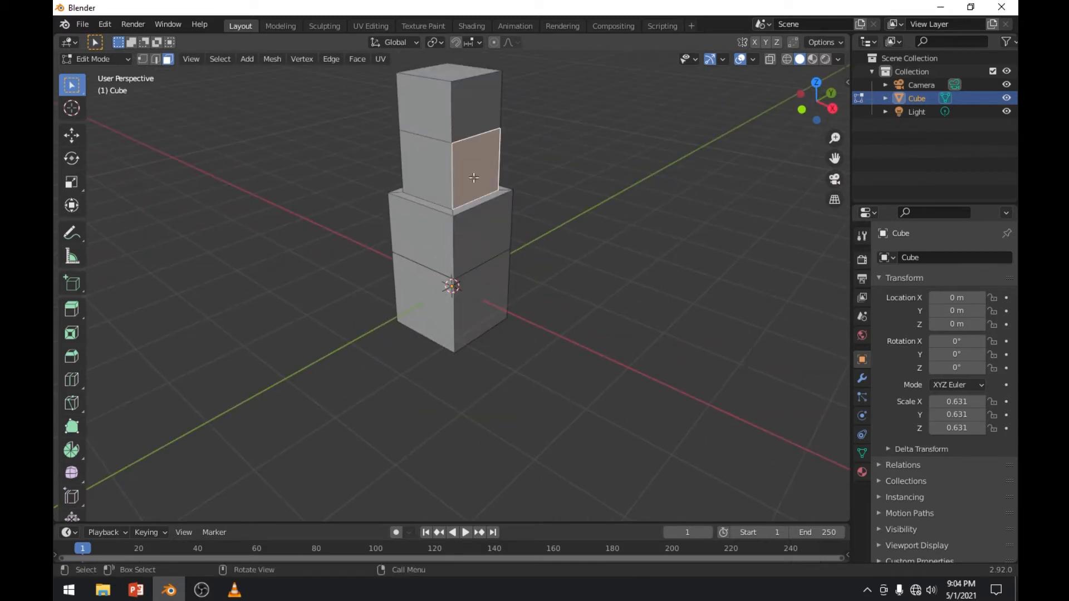
pyautogui.click(419, 127)
pyautogui.click(442, 180)
# Extrude the upper block's +X side face below the loop cut outward to form an arm
pyautogui.click(472, 166)
pyautogui.moveTo(472, 166); pyautogui.dragTo(497, 192, button='middle')
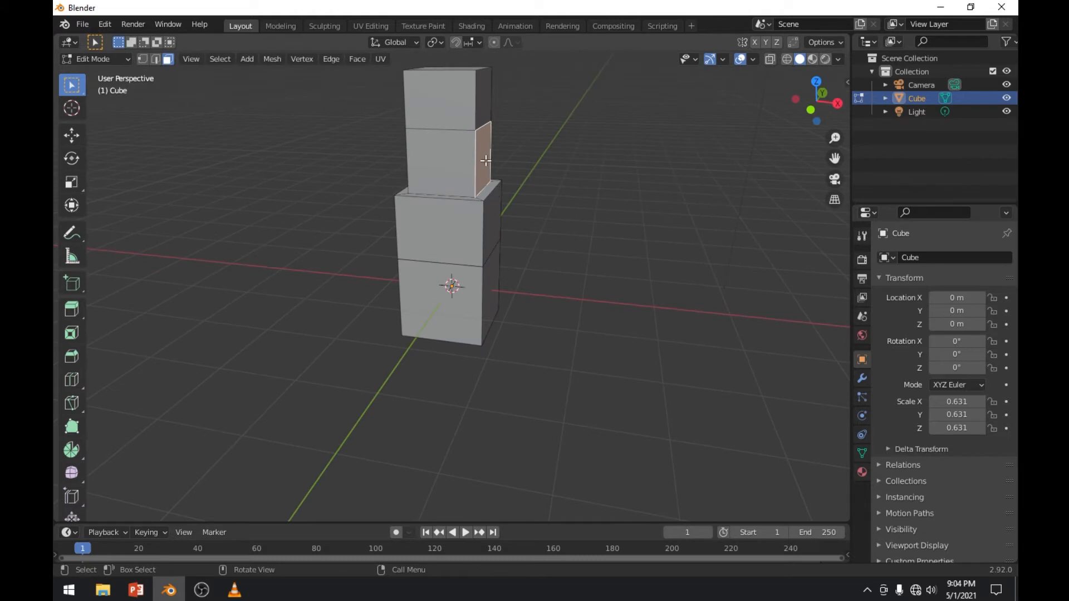
pyautogui.press('e')
pyautogui.click(580, 176)
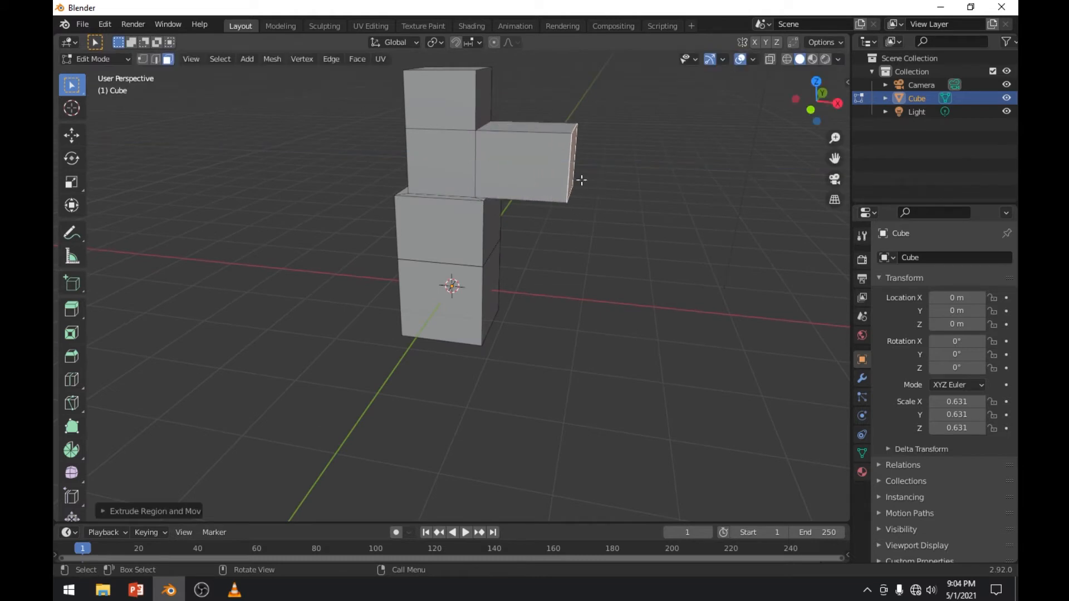
# Extrude the opposite side face below the loop cut outward to form a second arm along -X
pyautogui.moveTo(440, 196); pyautogui.dragTo(550, 193, button='middle')
pyautogui.click(434, 158)
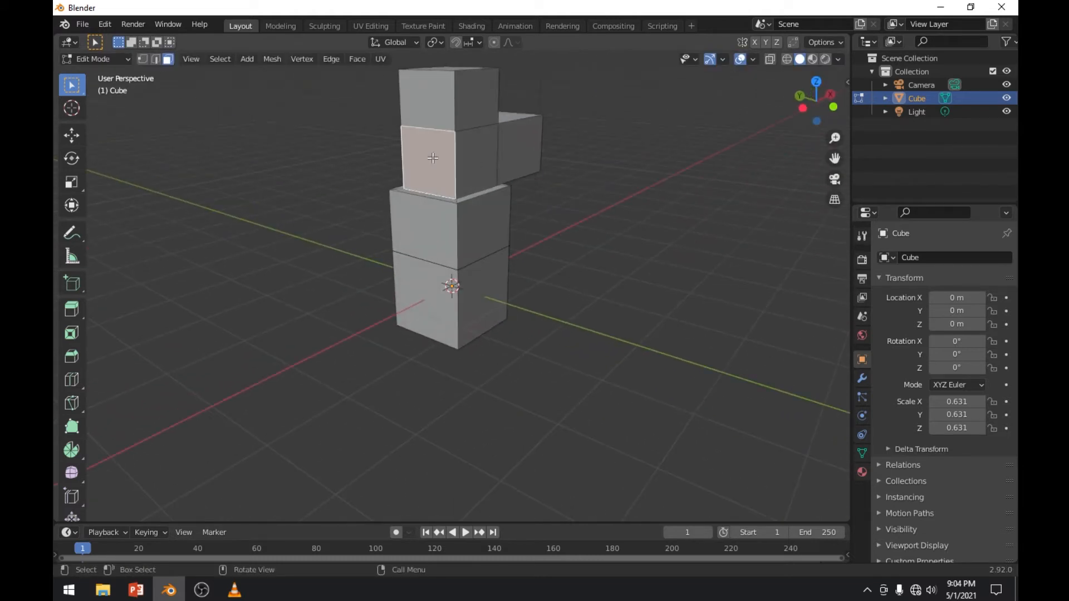
pyautogui.press('e')
pyautogui.click(369, 172)
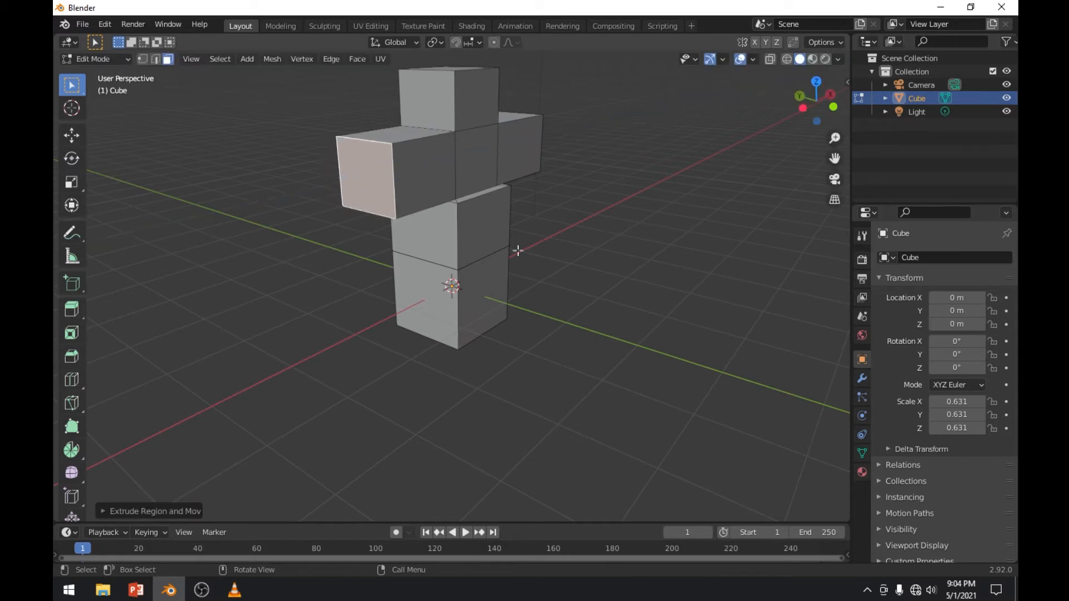
# Try to extrude the end face of the -X arm inward to hollow it, and undo the extrusion
pyautogui.moveTo(498, 266); pyautogui.dragTo(443, 271, button='middle')
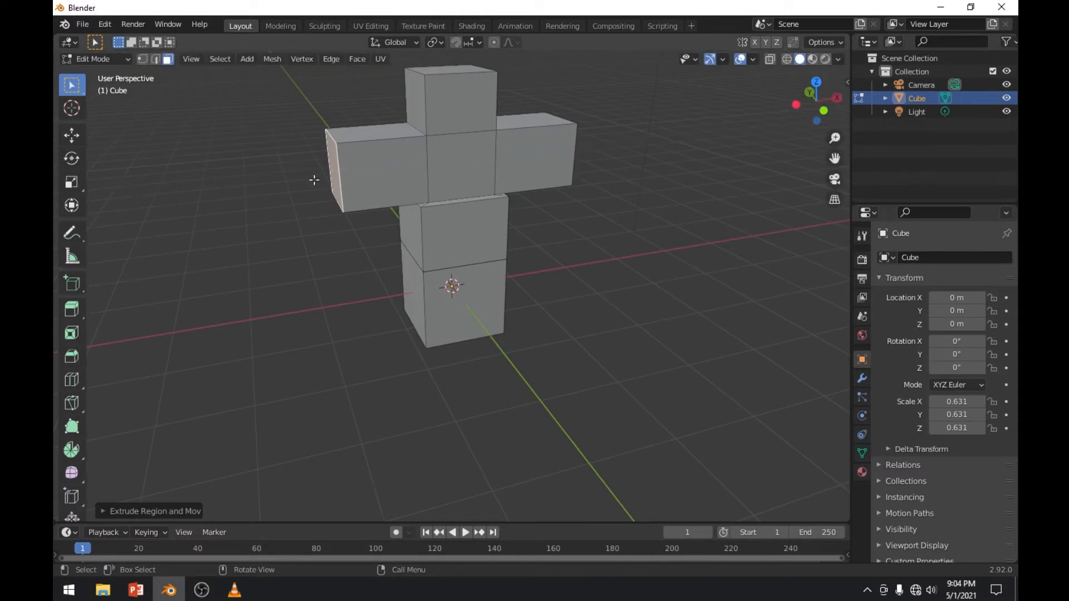
pyautogui.press('e')
pyautogui.click(341, 167)
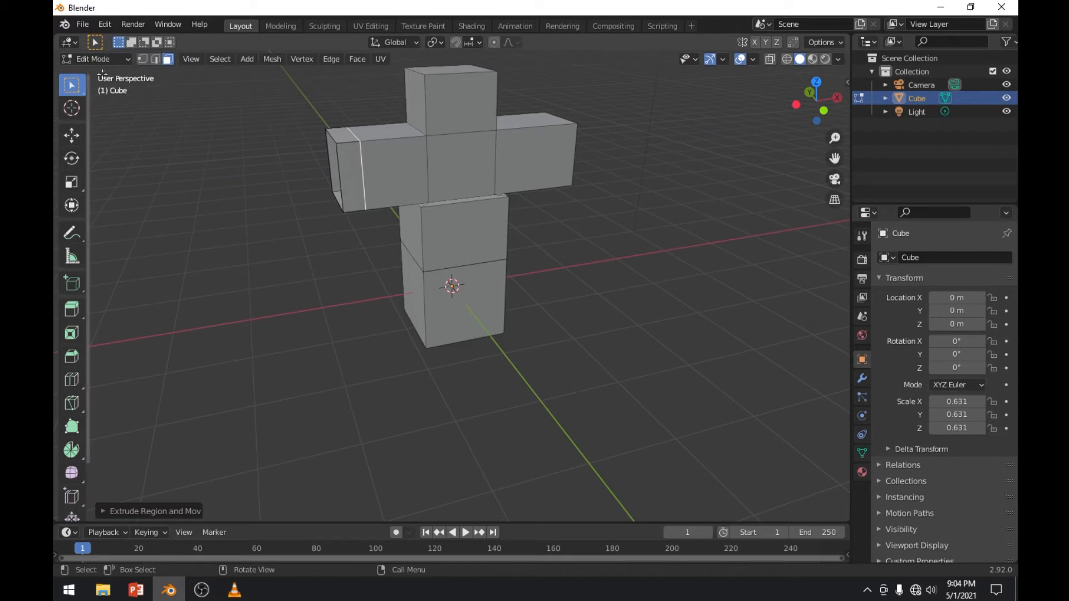
pyautogui.moveTo(215, 217); pyautogui.dragTo(256, 210, button='middle')
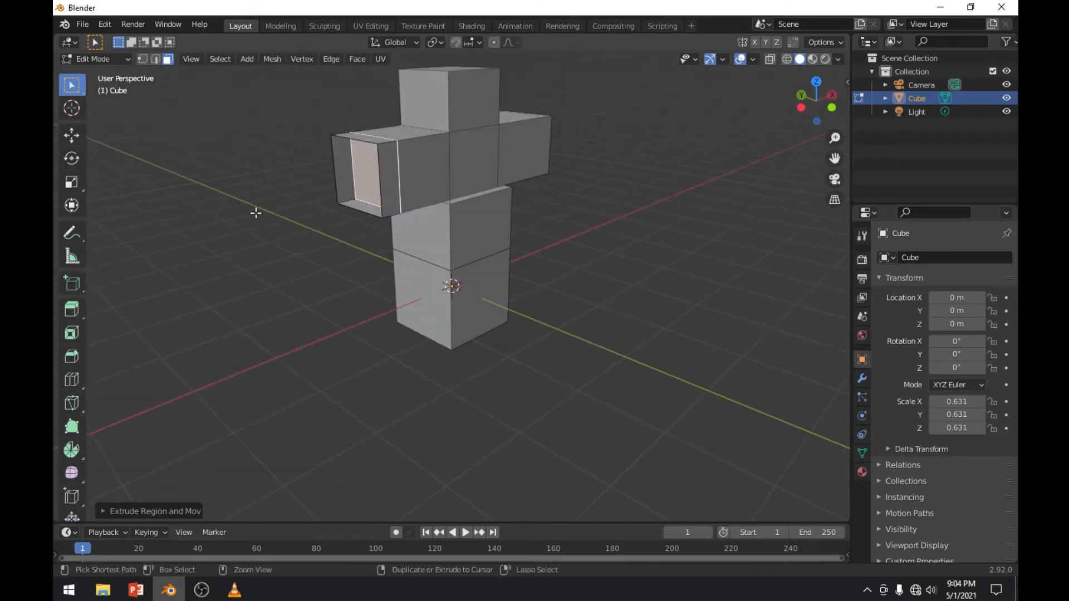
pyautogui.hotkey('ctrl', 'z')
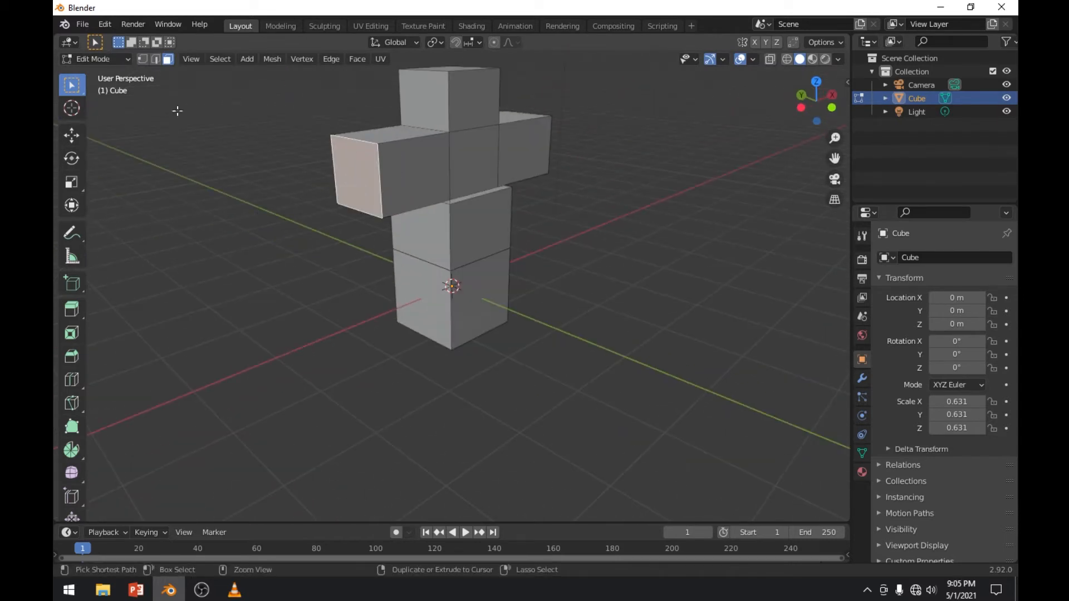
# Extrude the upper block's -Y face between the two arms outward by about 1.2 m
pyautogui.click(475, 164)
pyautogui.press('e')
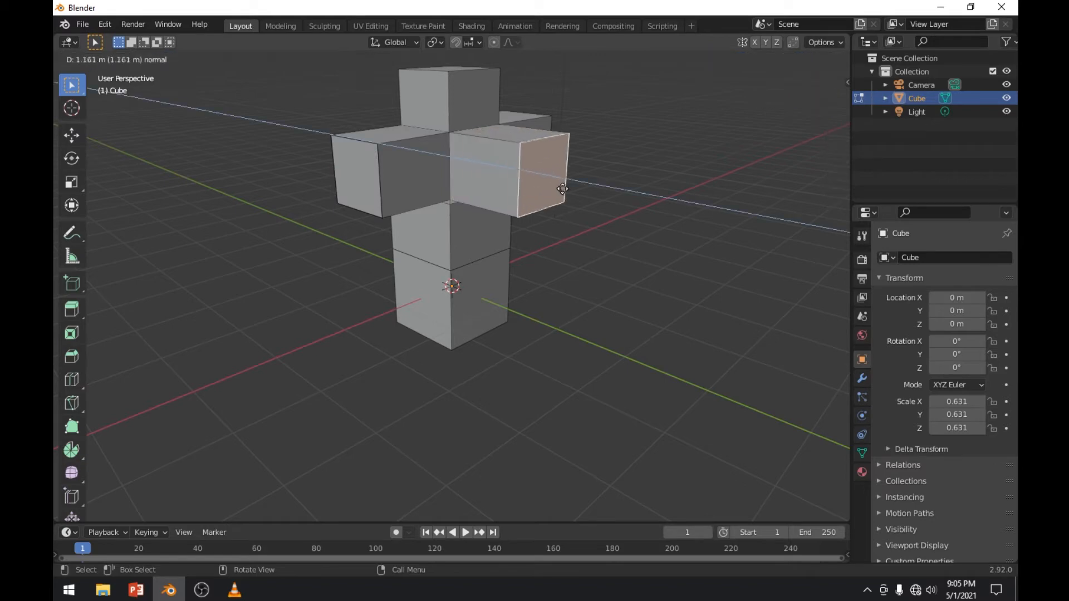
pyautogui.click(564, 189)
pyautogui.moveTo(431, 267); pyautogui.dragTo(277, 270, button='middle')
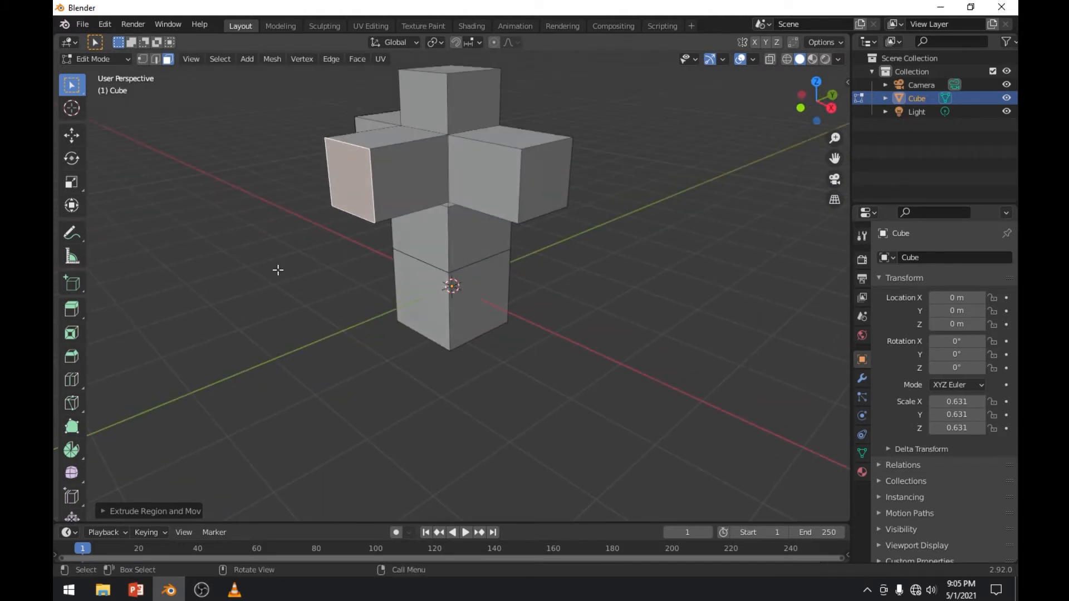
# Switch to PowerPoint to check the next technique in the shortcut table
pyautogui.click(143, 591)
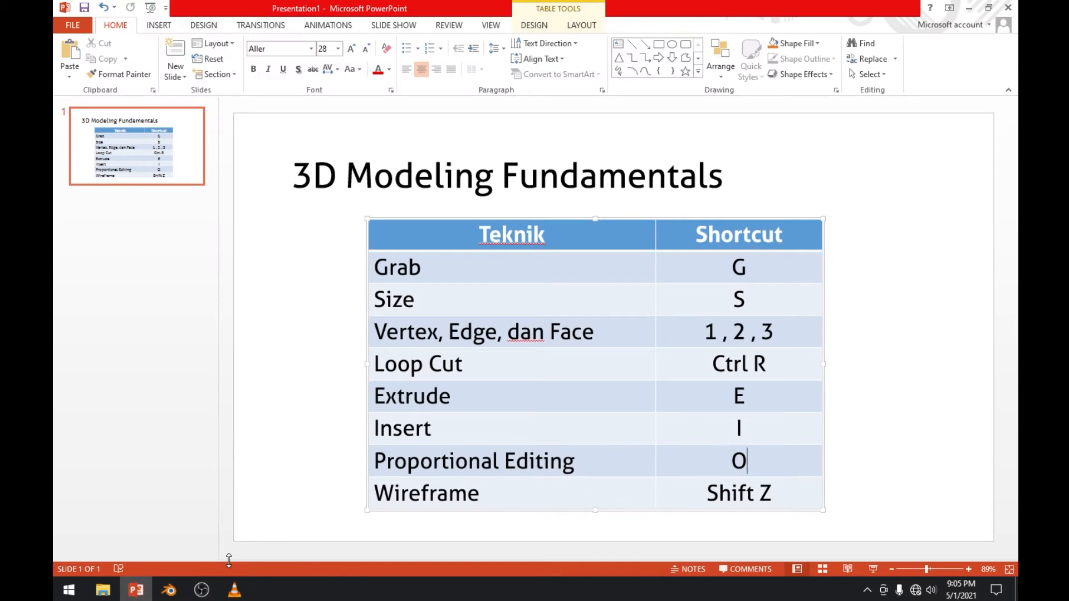
# Switch to Blender, enable proportional editing and change the mesh selection from faces to vertices
pyautogui.click(170, 592)
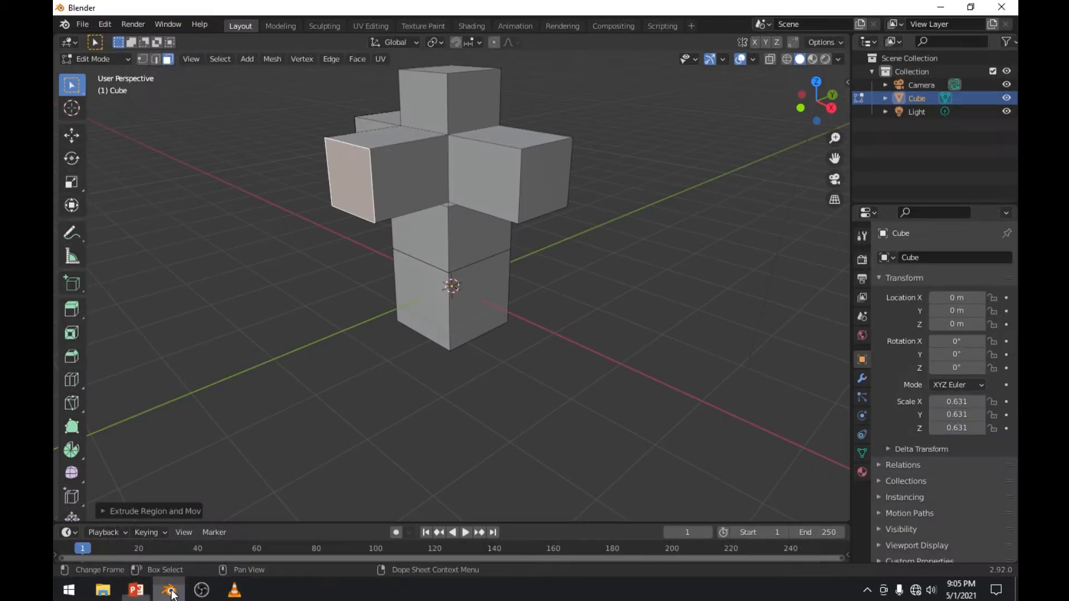
pyautogui.click(538, 181)
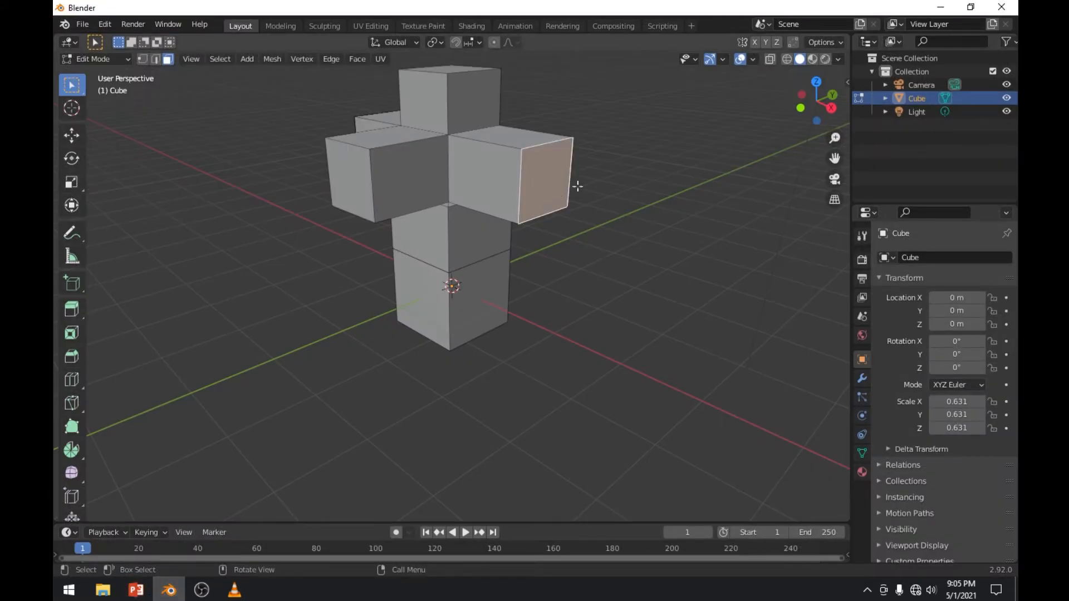
pyautogui.press('o')
pyautogui.click(572, 136)
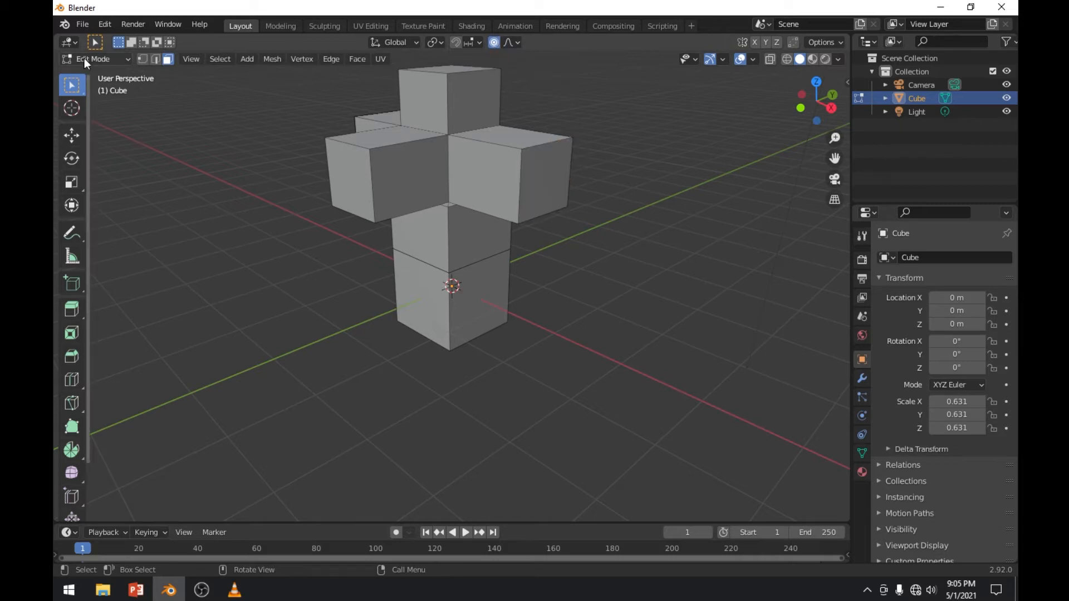
pyautogui.click(143, 59)
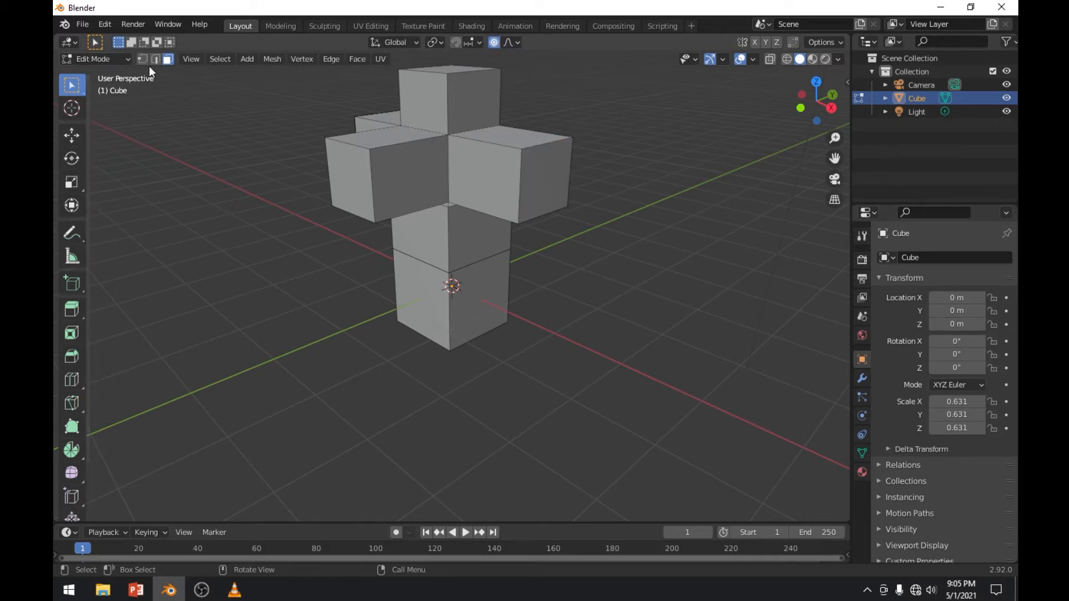
# Try moving the +X arm's upper outer corner vertex while toggling proportional editing on and off
pyautogui.click(494, 42)
pyautogui.moveTo(570, 135); pyautogui.dragTo(622, 163)
pyautogui.press('o')
pyautogui.moveTo(586, 130); pyautogui.dragTo(642, 152)
pyautogui.press('o')
pyautogui.press('o')
pyautogui.press('o')
# Move the +X arm's upper far corner vertex outward by about 0.27 m with proportional editing off
pyautogui.press('g')
pyautogui.click(594, 146)
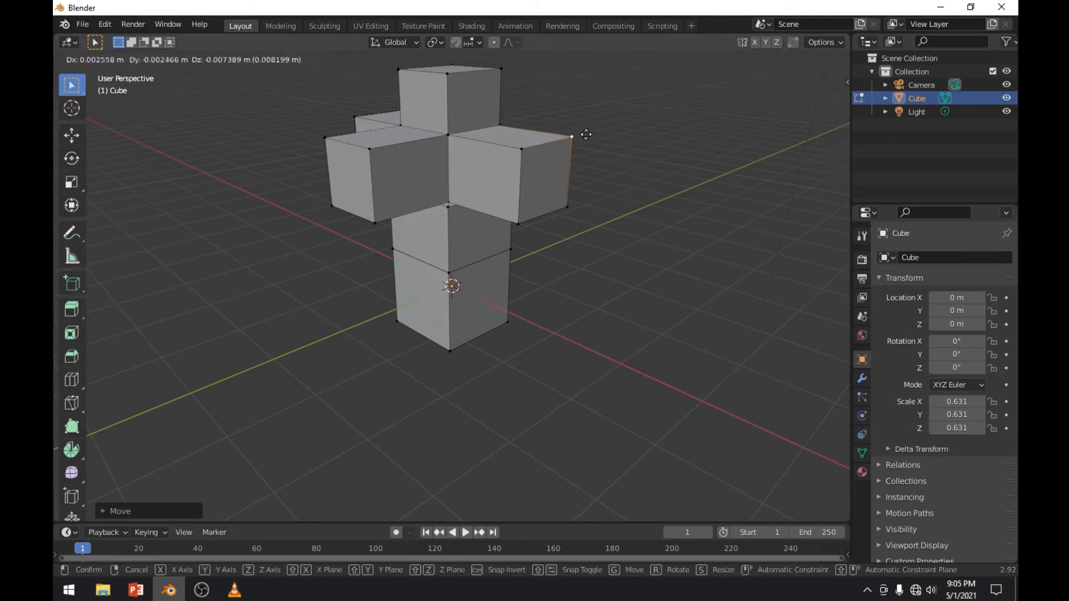
pyautogui.press('g')
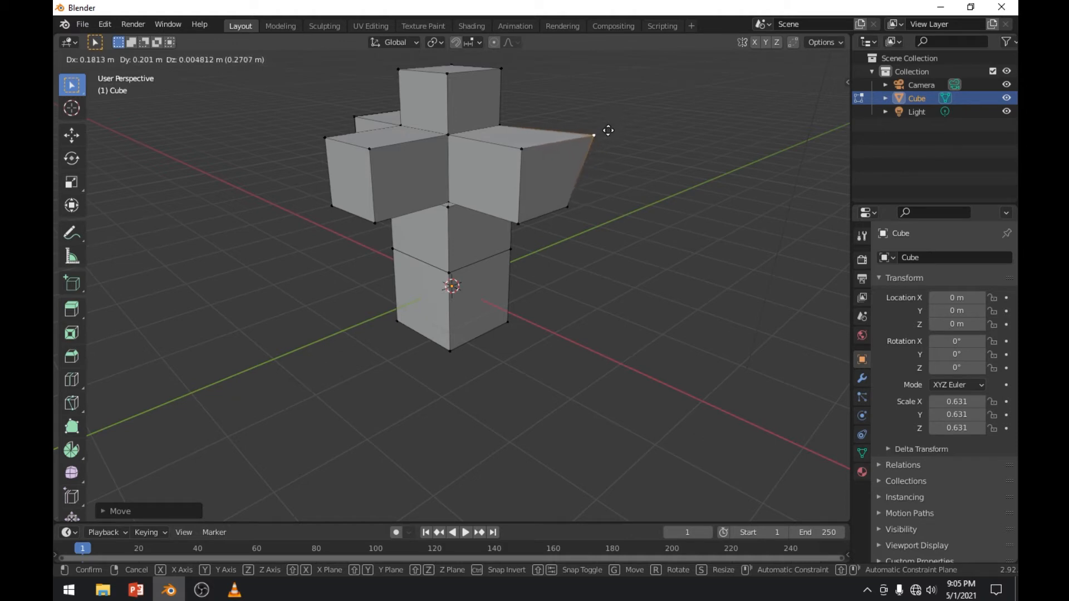
pyautogui.click(608, 131)
pyautogui.click(620, 214)
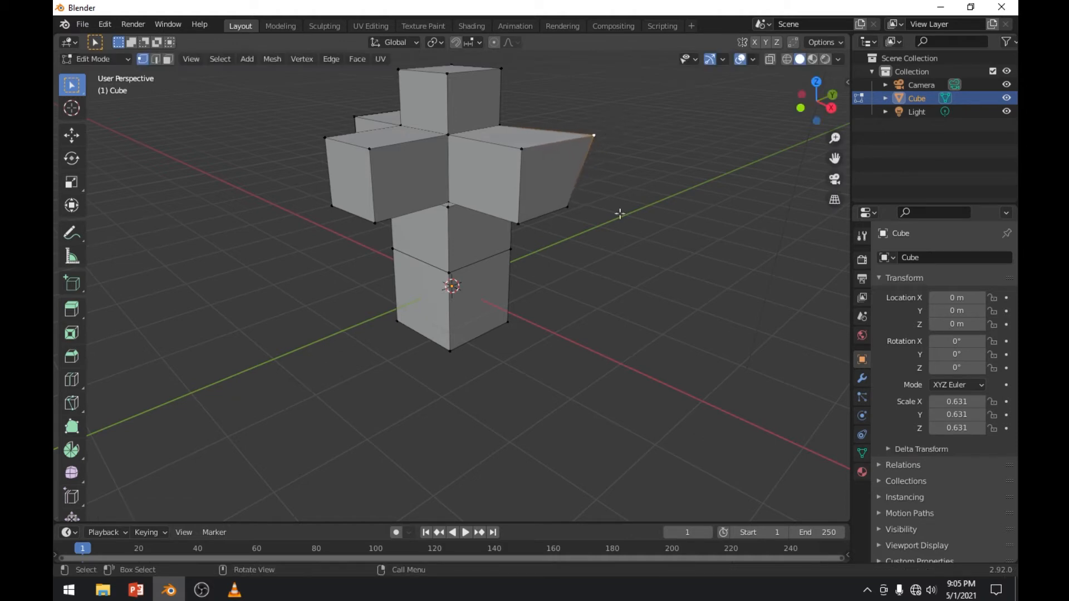
# Move the +X arm's end face outward in face selection with proportional editing on at size 1.00, and deselect it
pyautogui.click(167, 60)
pyautogui.click(561, 169)
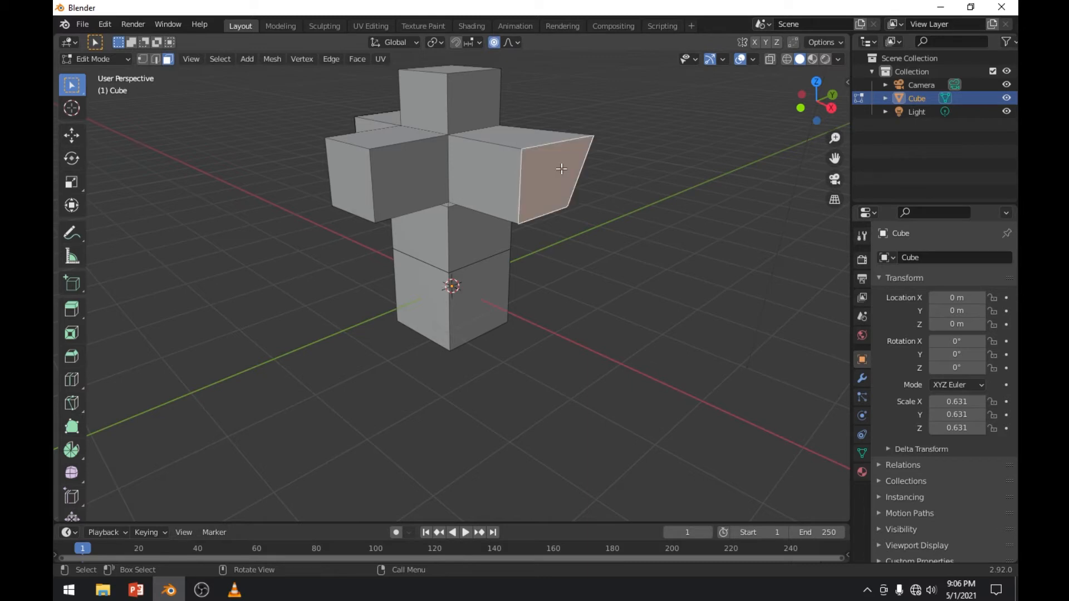
pyautogui.press('g')
pyautogui.click(591, 176)
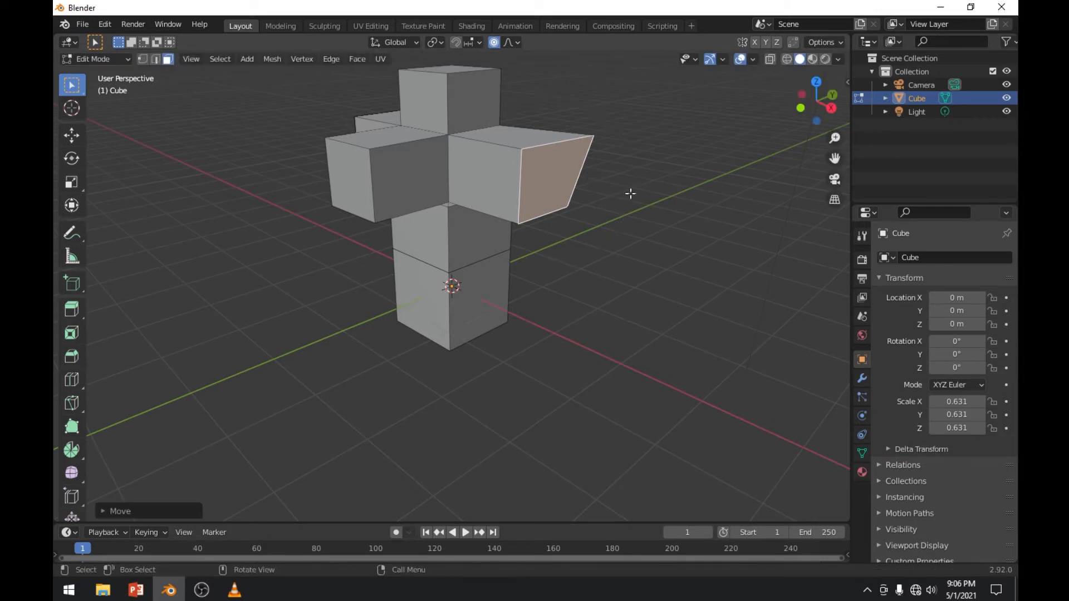
pyautogui.press('g')
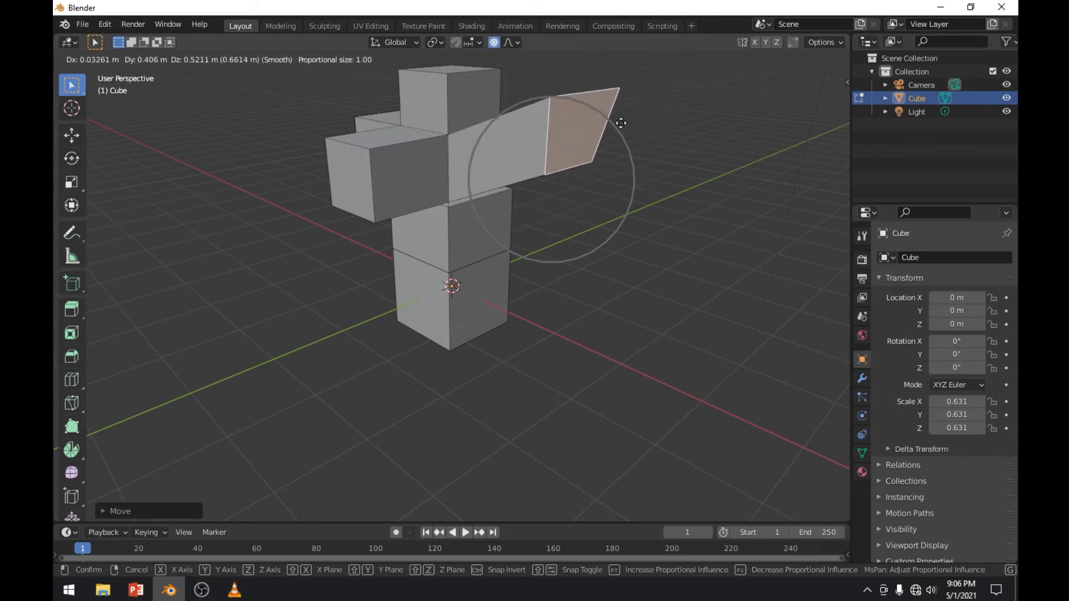
pyautogui.click(622, 164)
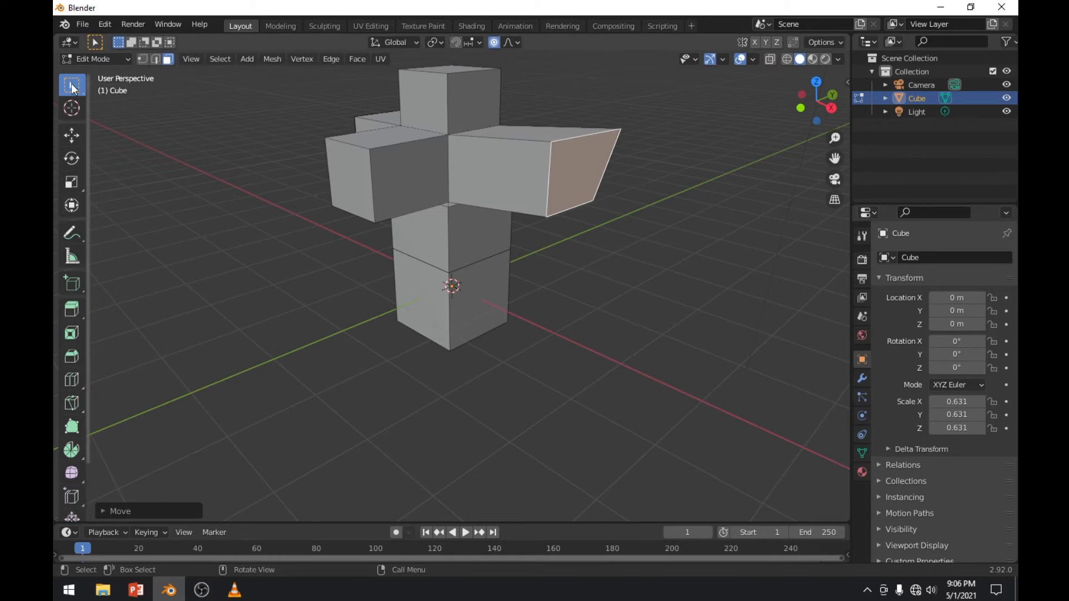
pyautogui.click(266, 207)
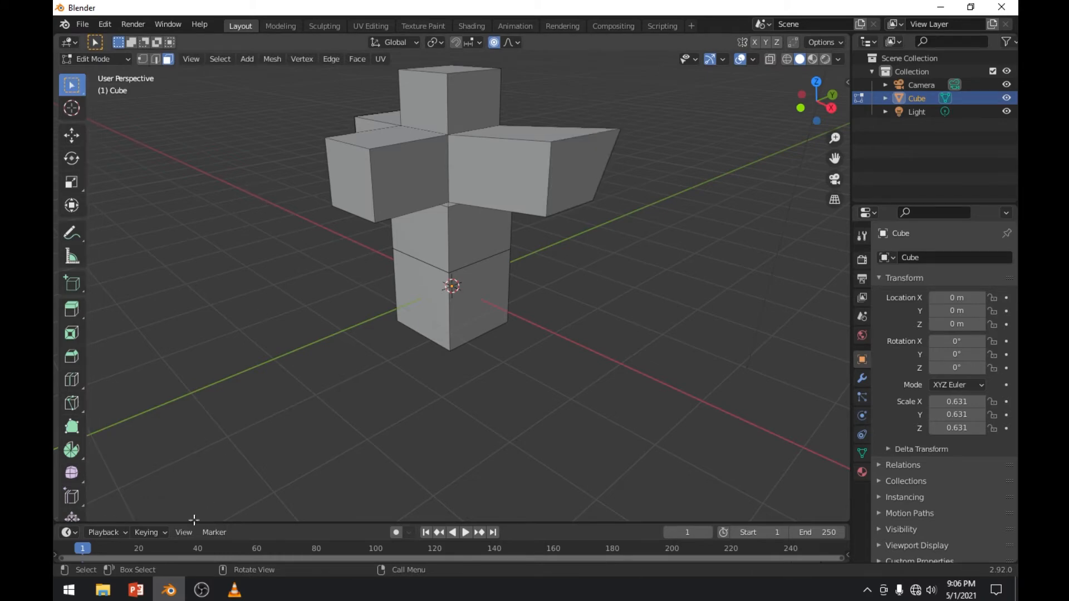
# Switch to PowerPoint to check the wireframe shortcut in the table, and return to Blender
pyautogui.click(136, 590)
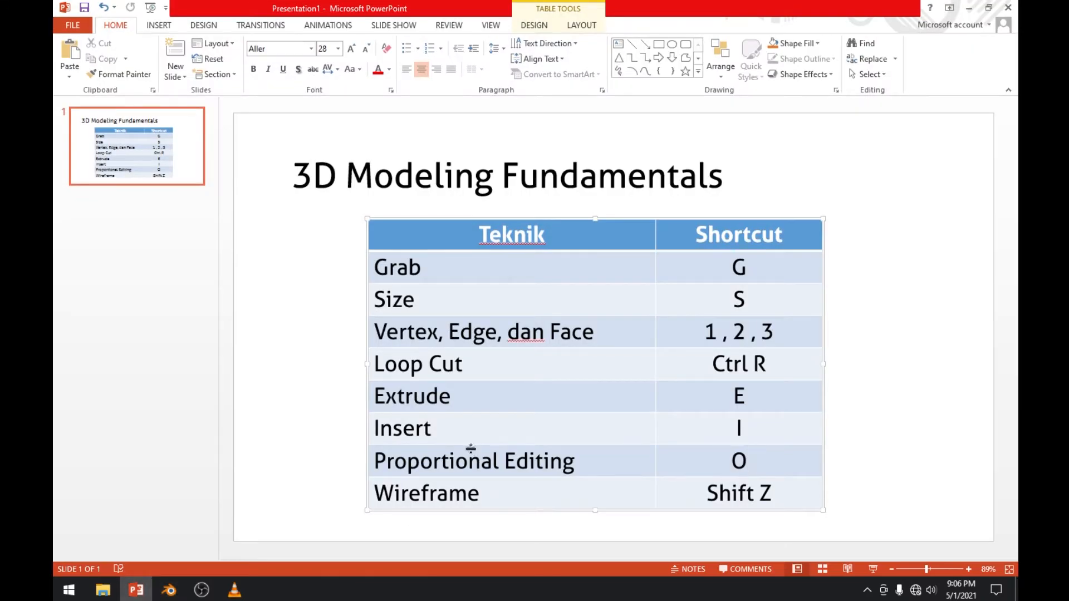
pyautogui.click(138, 591)
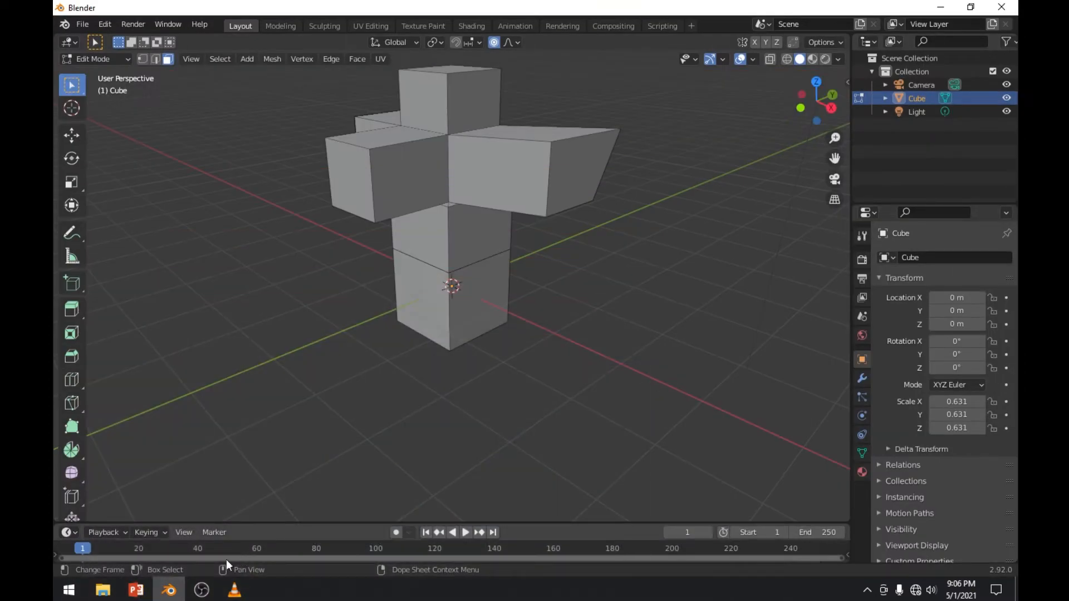
pyautogui.click(170, 590)
pyautogui.click(171, 592)
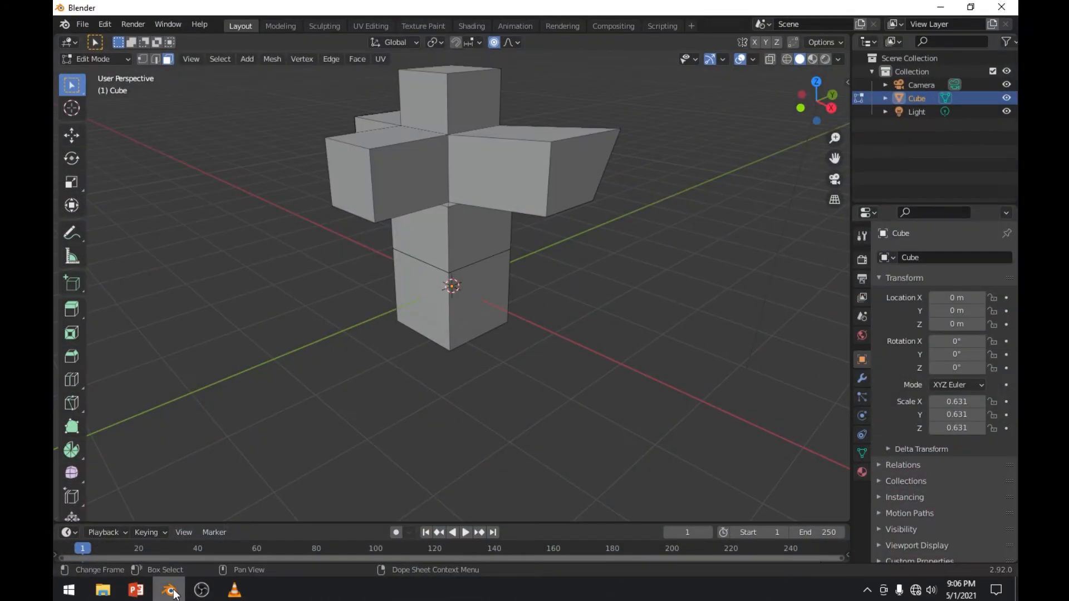
# Inspect the model in wireframe display and again in solid display from several sides
pyautogui.hotkey('shift', 'z')
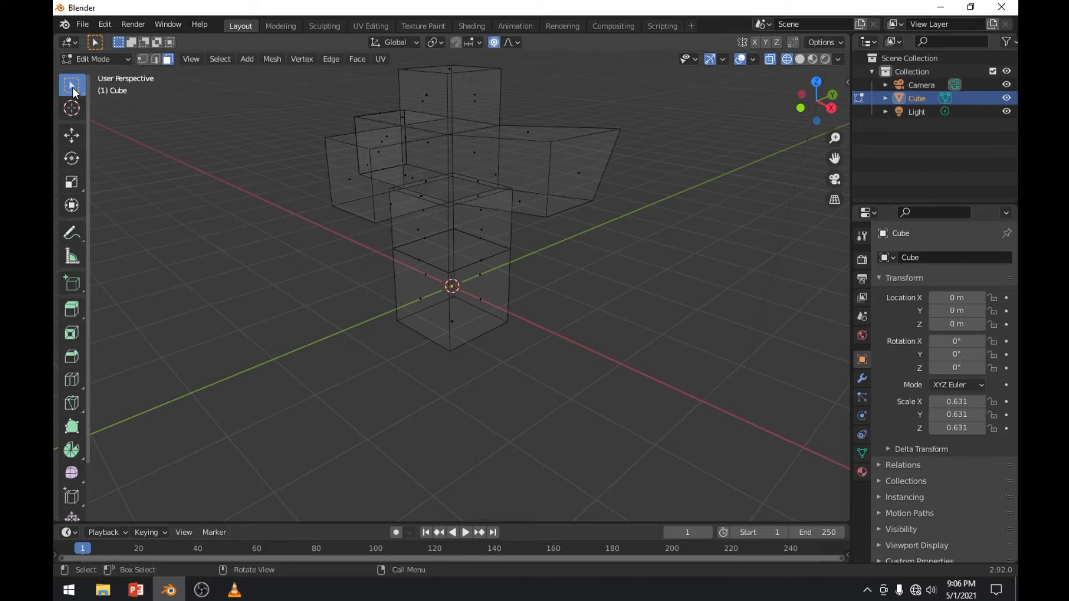
pyautogui.moveTo(517, 183); pyautogui.dragTo(445, 156, button='middle')
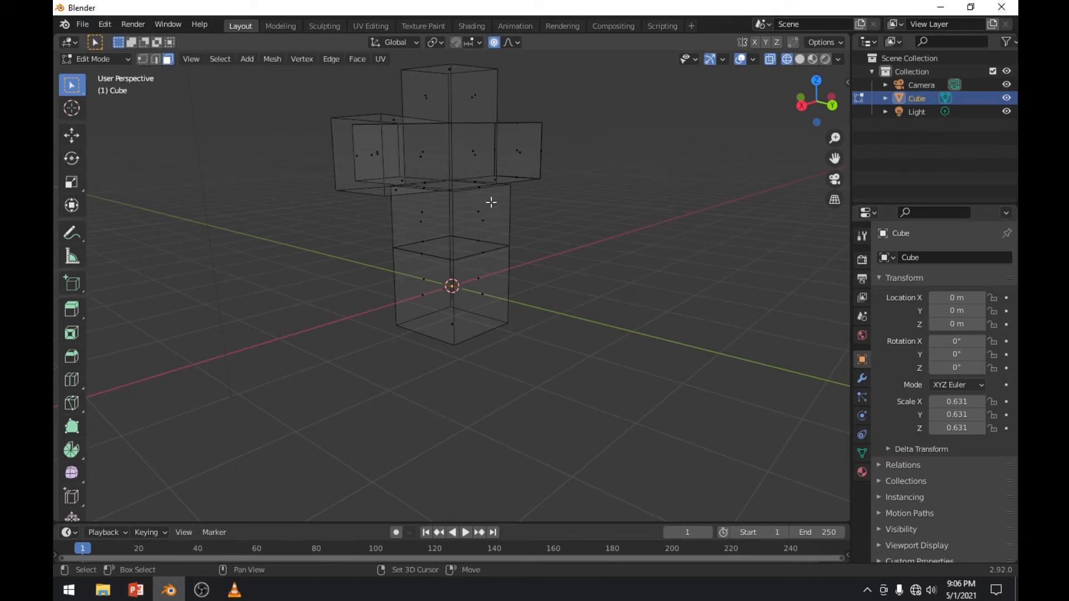
pyautogui.hotkey('shift', 'z')
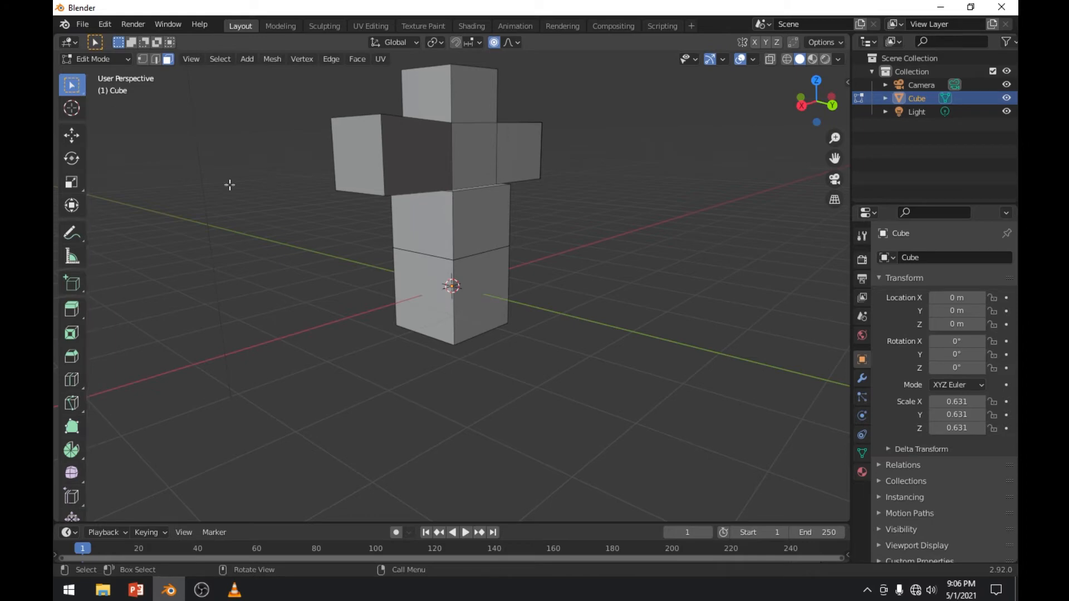
pyautogui.moveTo(230, 184); pyautogui.dragTo(158, 200, button='middle')
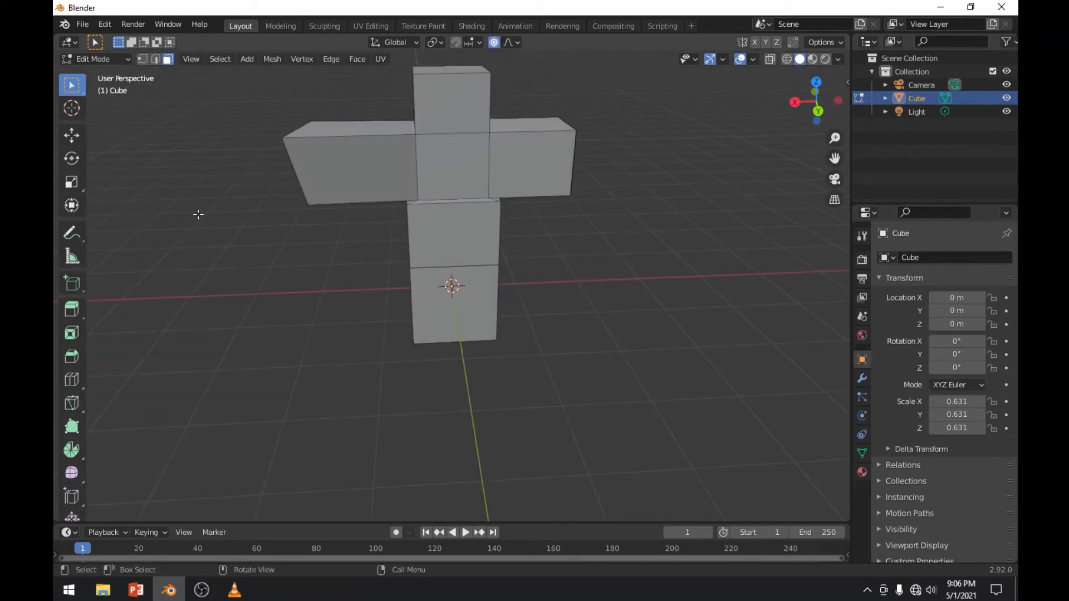
pyautogui.moveTo(632, 244); pyautogui.dragTo(468, 244, button='middle')
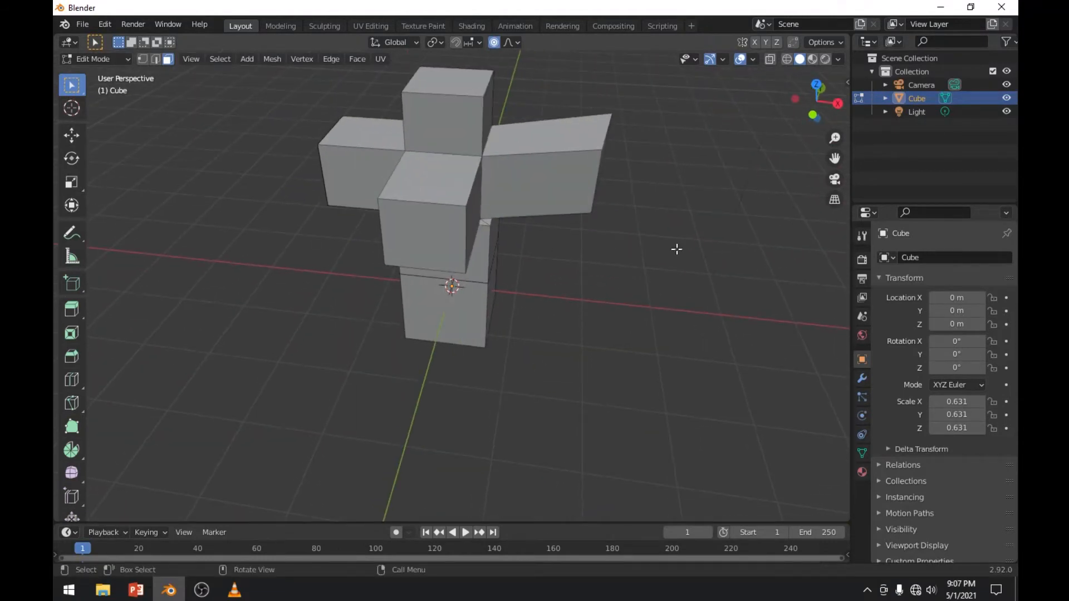
pyautogui.moveTo(674, 245); pyautogui.dragTo(526, 272, button='middle')
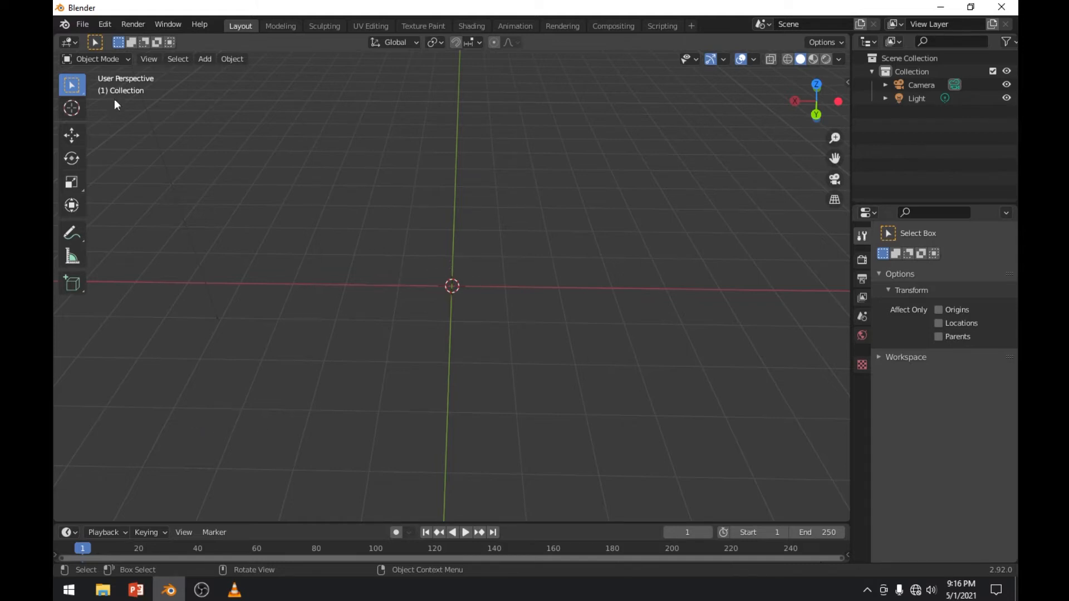
pyautogui.click(116, 57)
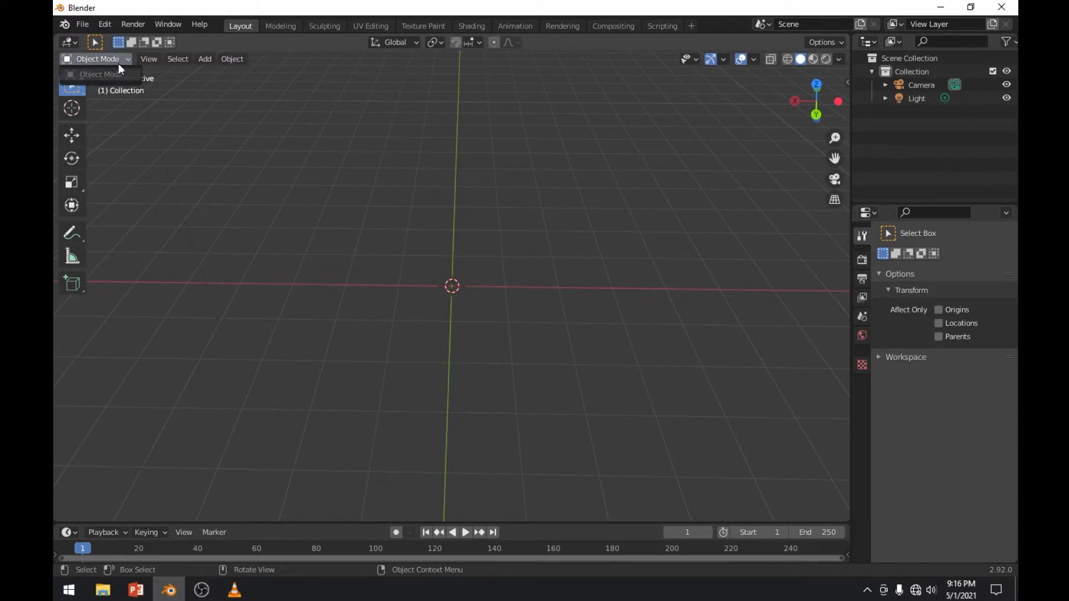
pyautogui.click(119, 59)
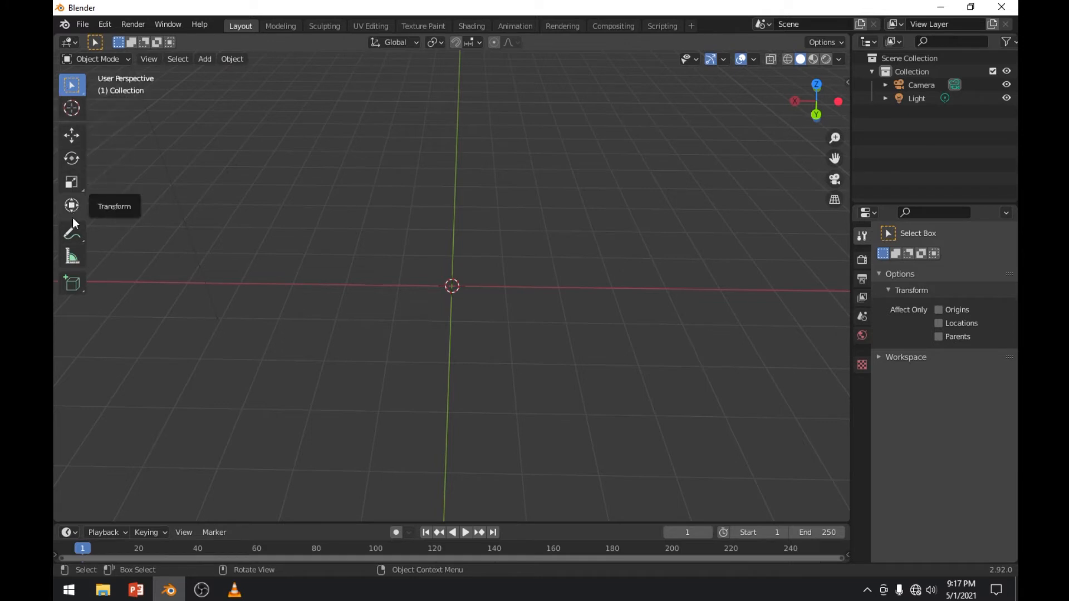
# Draw a tall box with Add Cube around the world origin, its base about two by two grid squares, and return to box selection
pyautogui.click(82, 291)
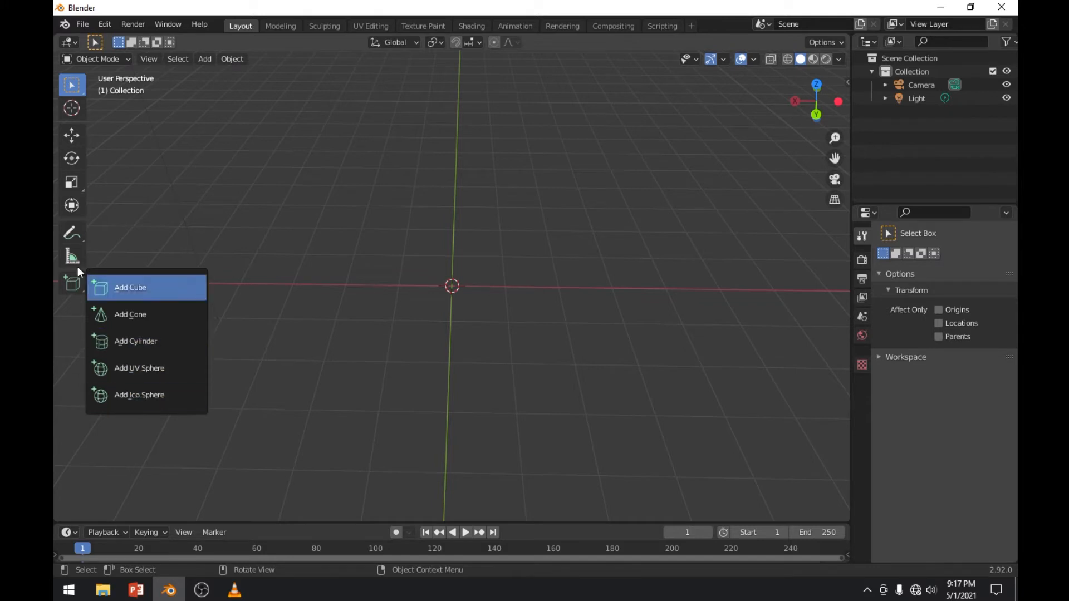
pyautogui.click(146, 290)
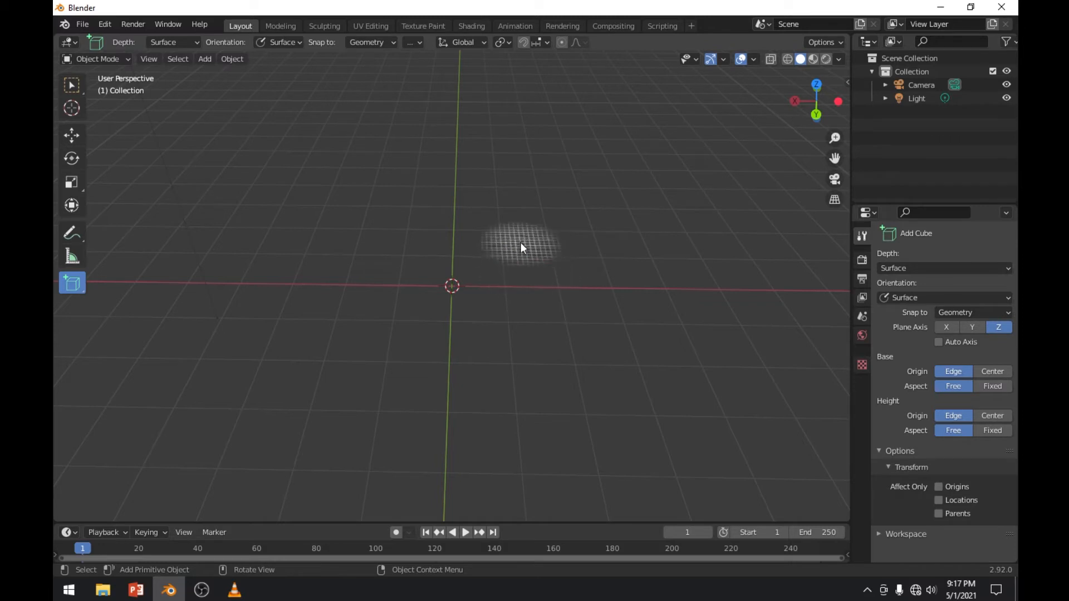
pyautogui.moveTo(522, 253); pyautogui.dragTo(527, 338, button='middle')
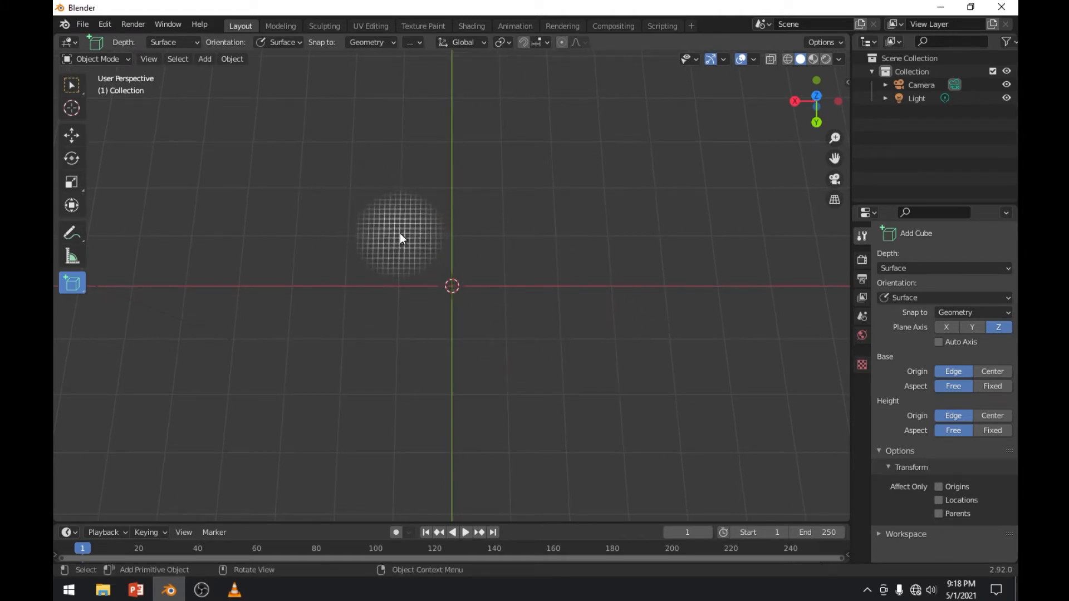
pyautogui.moveTo(399, 233); pyautogui.dragTo(507, 337)
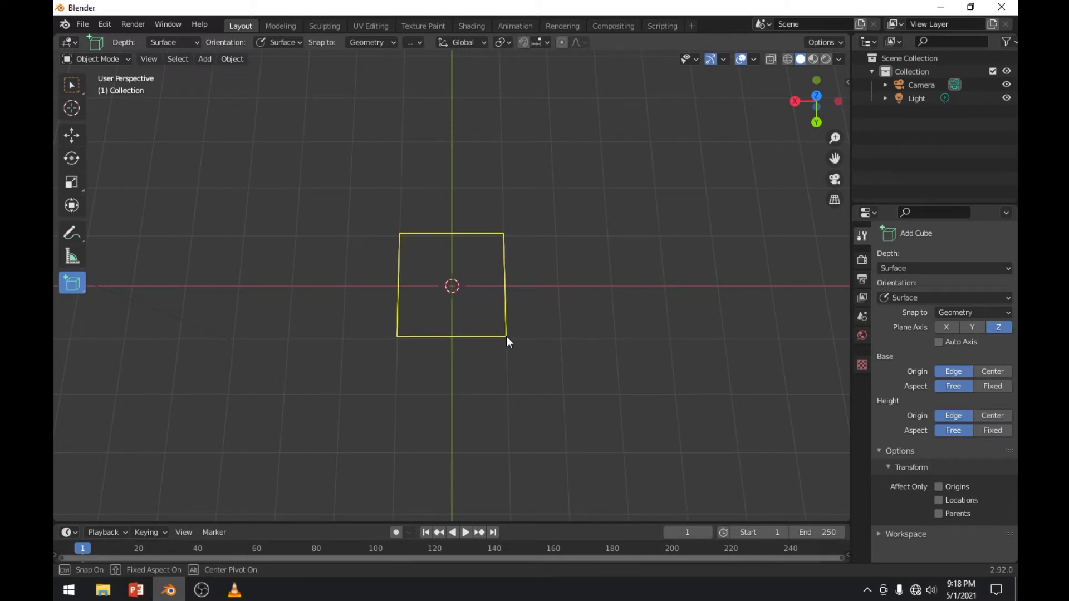
pyautogui.moveTo(506, 336); pyautogui.dragTo(507, 334)
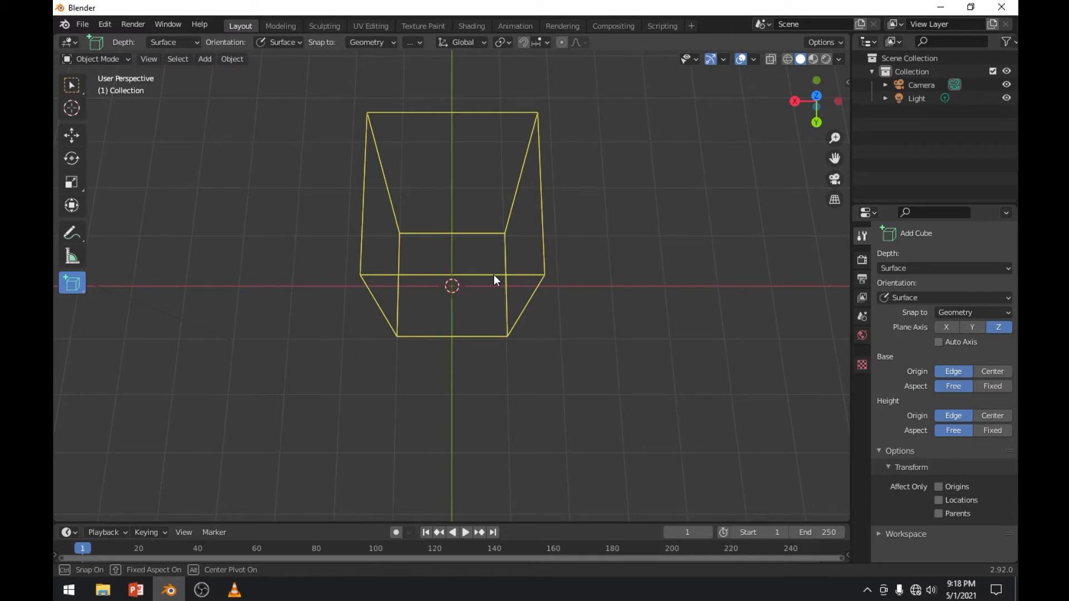
pyautogui.click(494, 277)
pyautogui.click(70, 83)
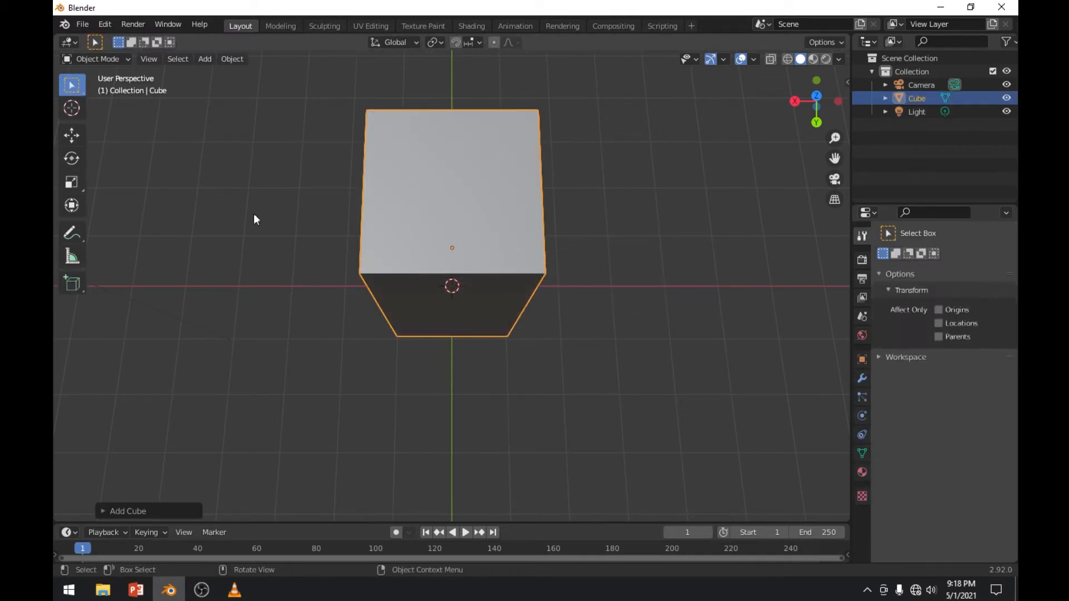
# Scale the box down along Z to roughly cube proportions and return to box selection
pyautogui.moveTo(255, 215); pyautogui.dragTo(305, 160, button='middle')
pyautogui.moveTo(545, 182); pyautogui.dragTo(510, 223, button='middle')
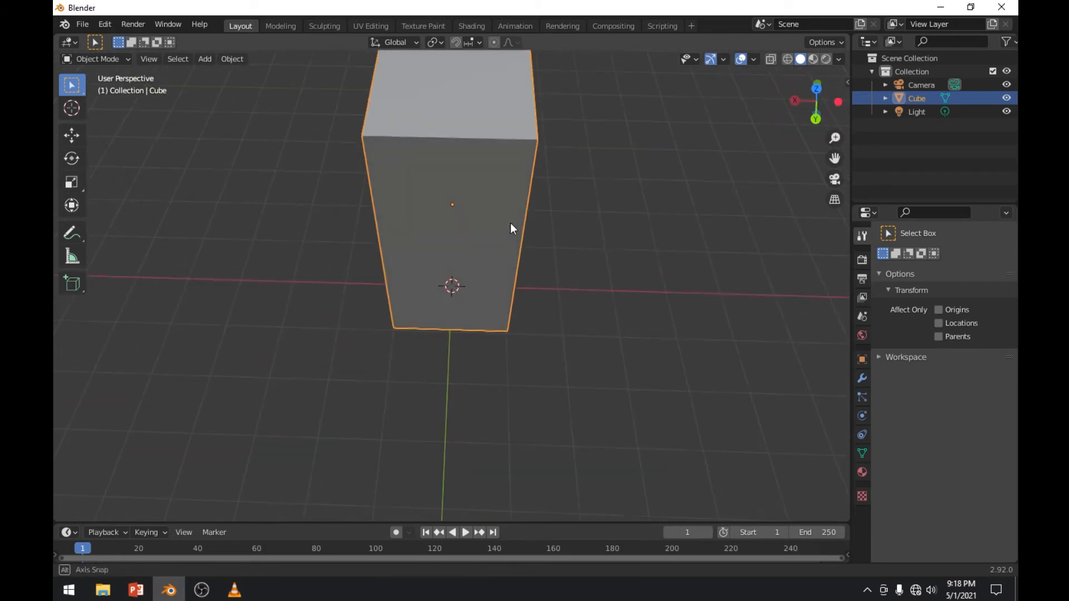
pyautogui.moveTo(646, 309); pyautogui.dragTo(523, 315, button='middle')
pyautogui.scroll(1, 522, 310)
pyautogui.click(72, 137)
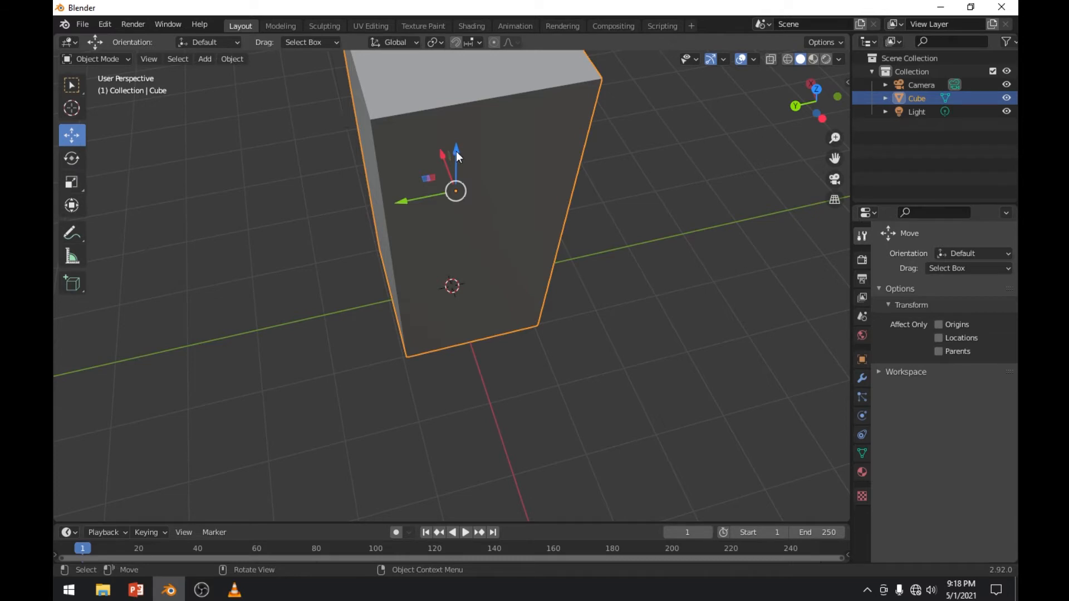
pyautogui.click(72, 184)
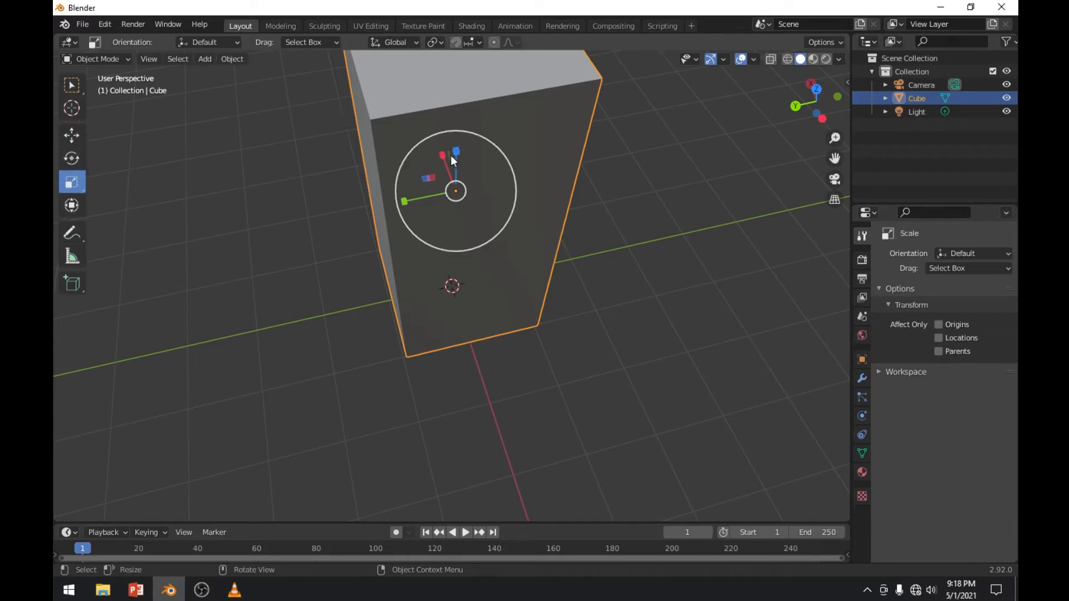
pyautogui.moveTo(455, 151); pyautogui.dragTo(461, 170)
pyautogui.click(64, 87)
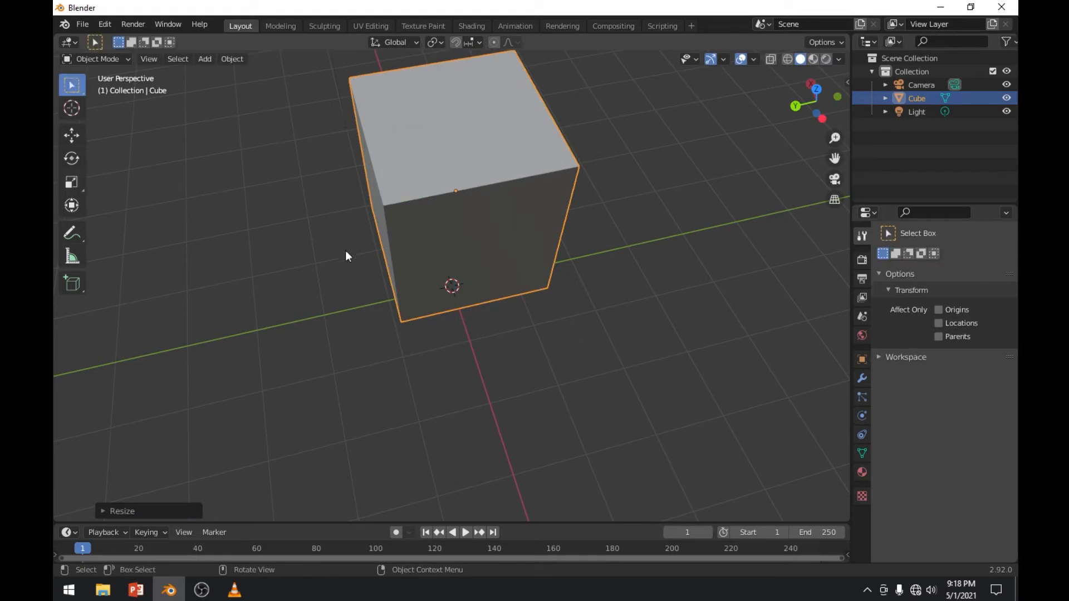
# Move the cube down along Z to rest on the grid floor, and deselect it
pyautogui.moveTo(345, 249); pyautogui.dragTo(391, 200, button='middle')
pyautogui.click(448, 192)
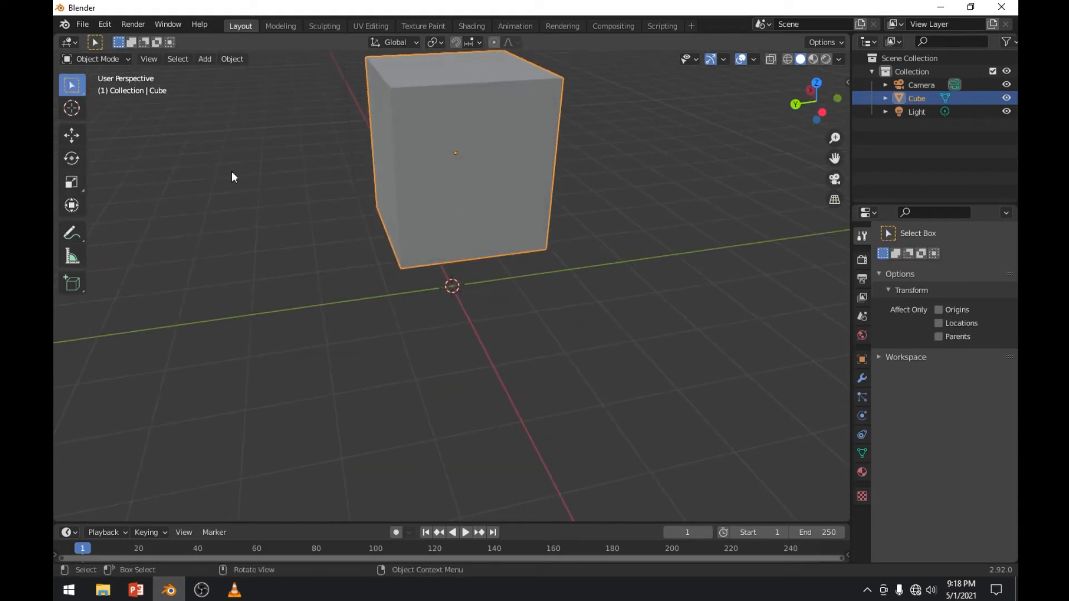
pyautogui.click(69, 138)
pyautogui.moveTo(455, 98); pyautogui.dragTo(466, 161)
pyautogui.click(599, 249)
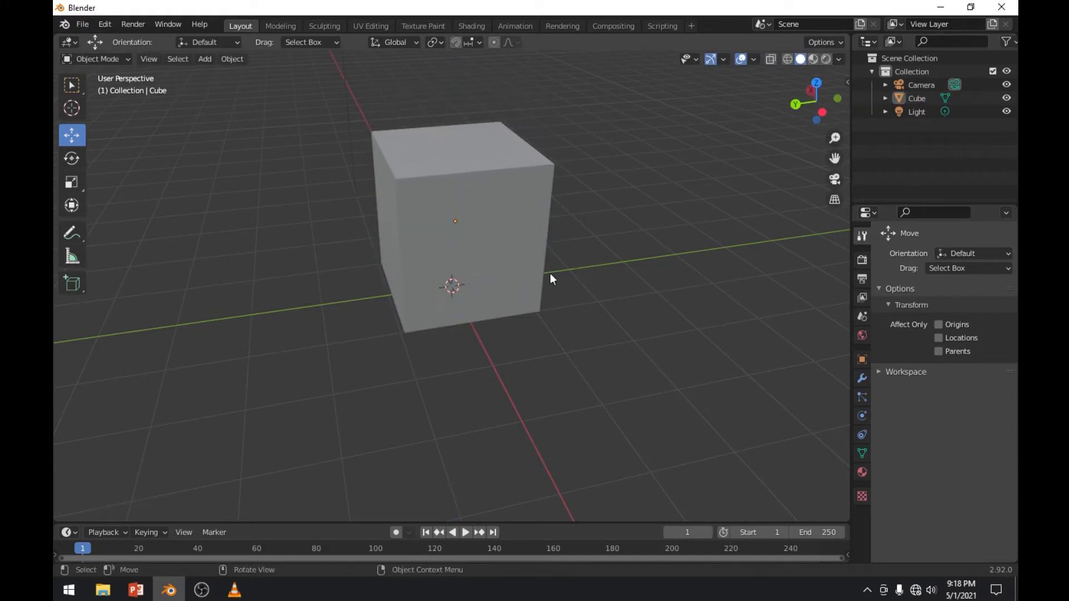
# Delete the cube's top face in Edit Mode, using the Faces delete option, to leave an open box
pyautogui.moveTo(549, 273); pyautogui.dragTo(265, 278, button='middle')
pyautogui.moveTo(671, 222); pyautogui.dragTo(737, 217, button='middle')
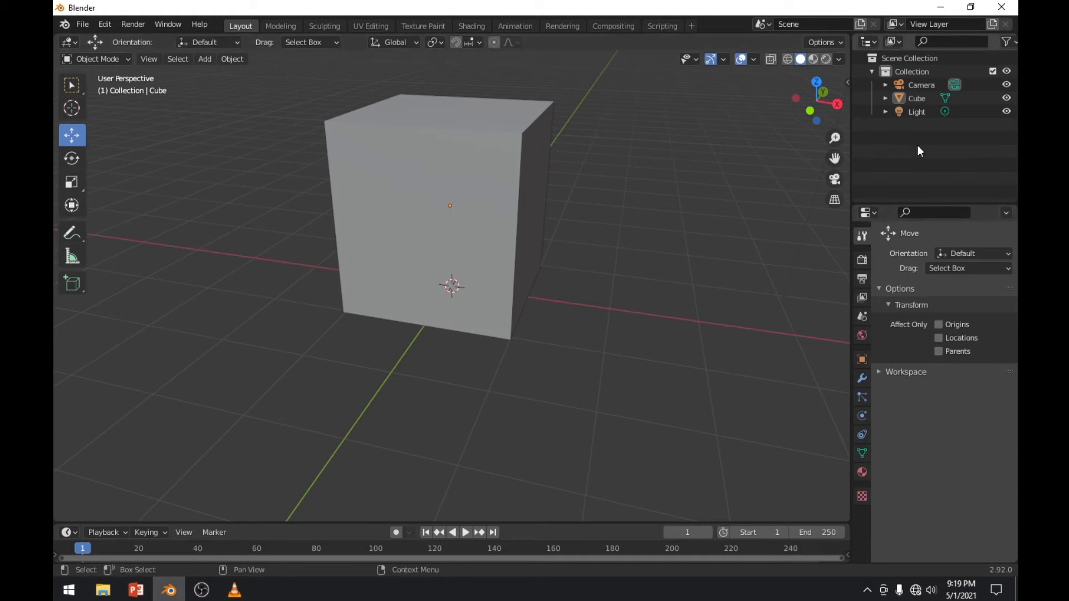
pyautogui.moveTo(304, 235); pyautogui.dragTo(422, 258, button='middle')
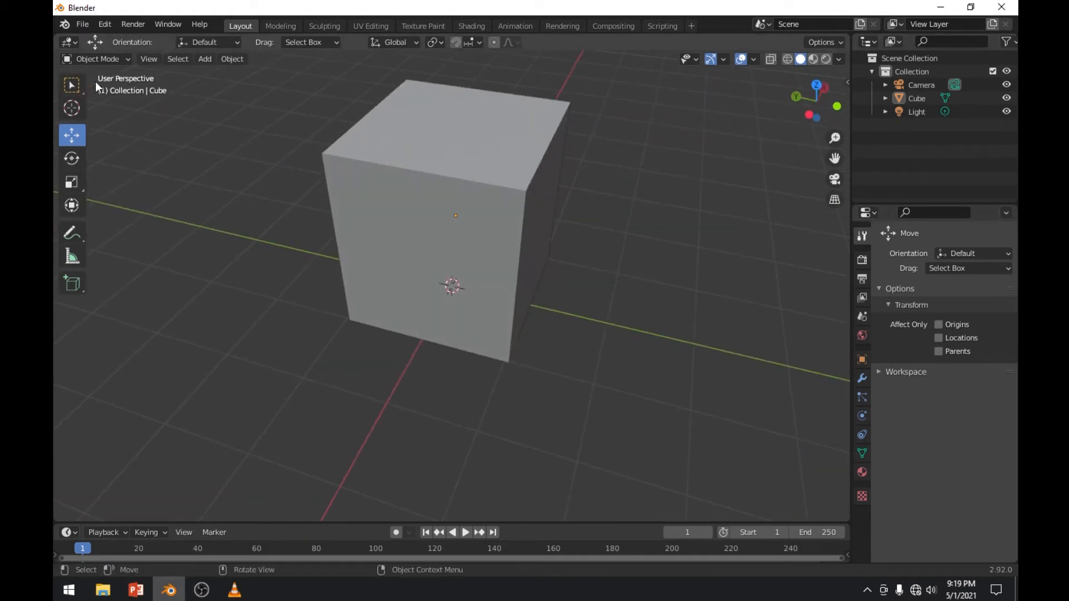
pyautogui.press('Tab')
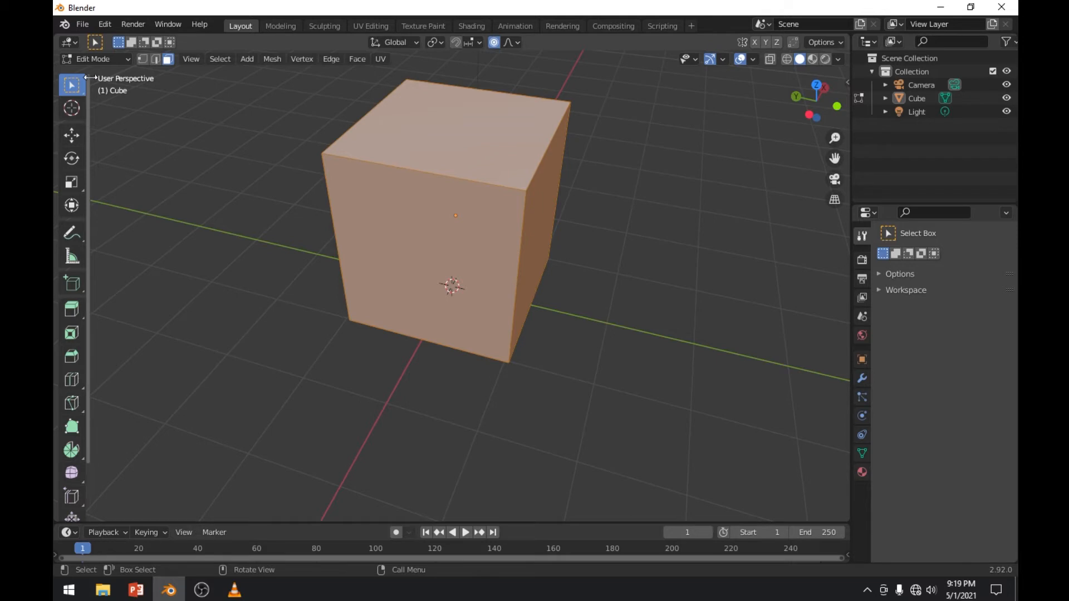
pyautogui.hotkey('alt', 'a')
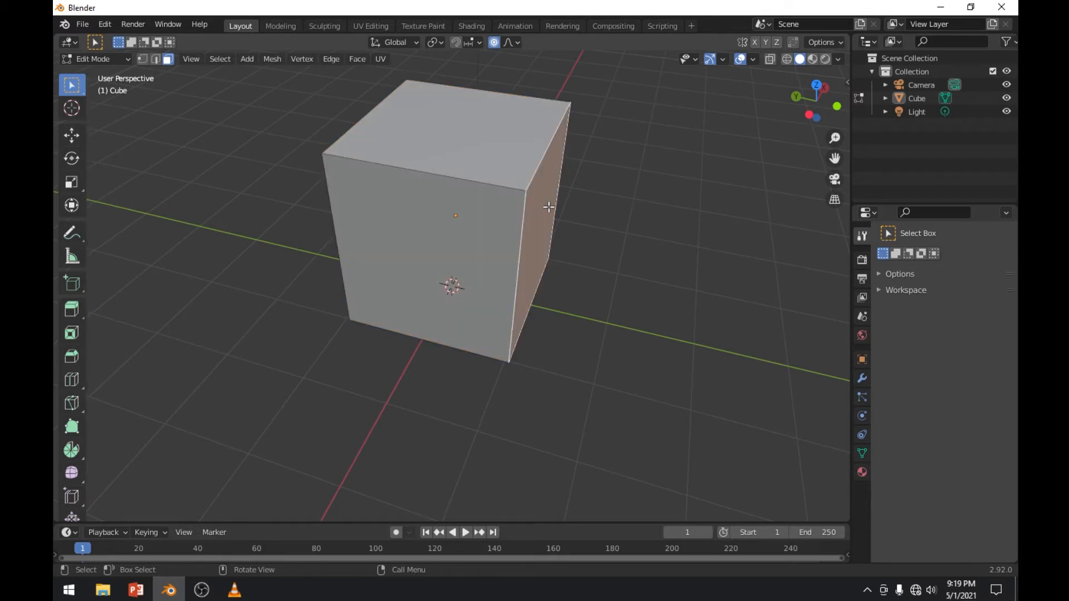
pyautogui.click(484, 149)
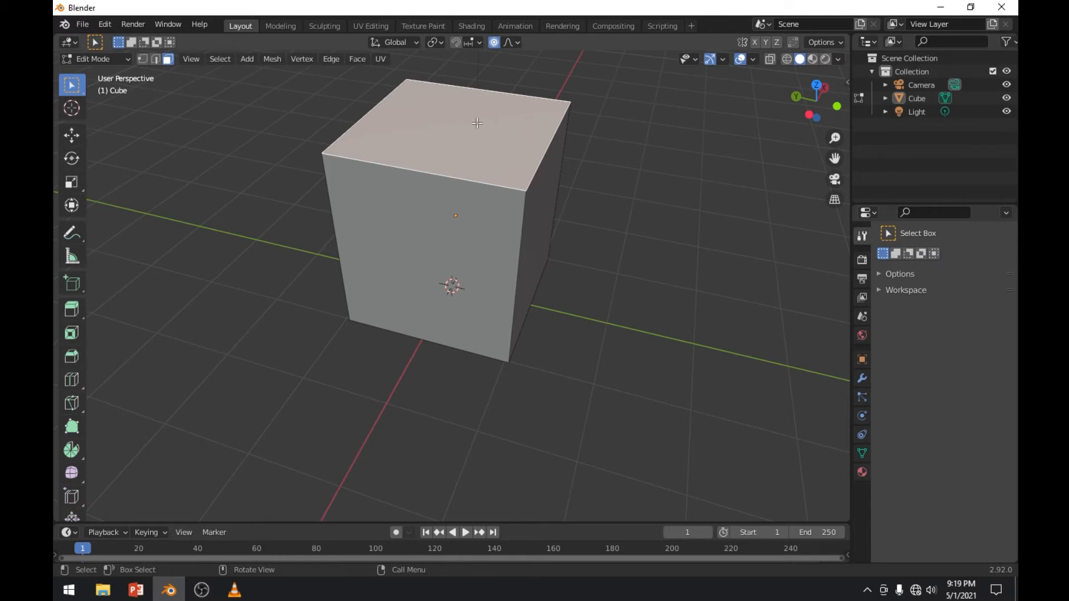
pyautogui.press('x')
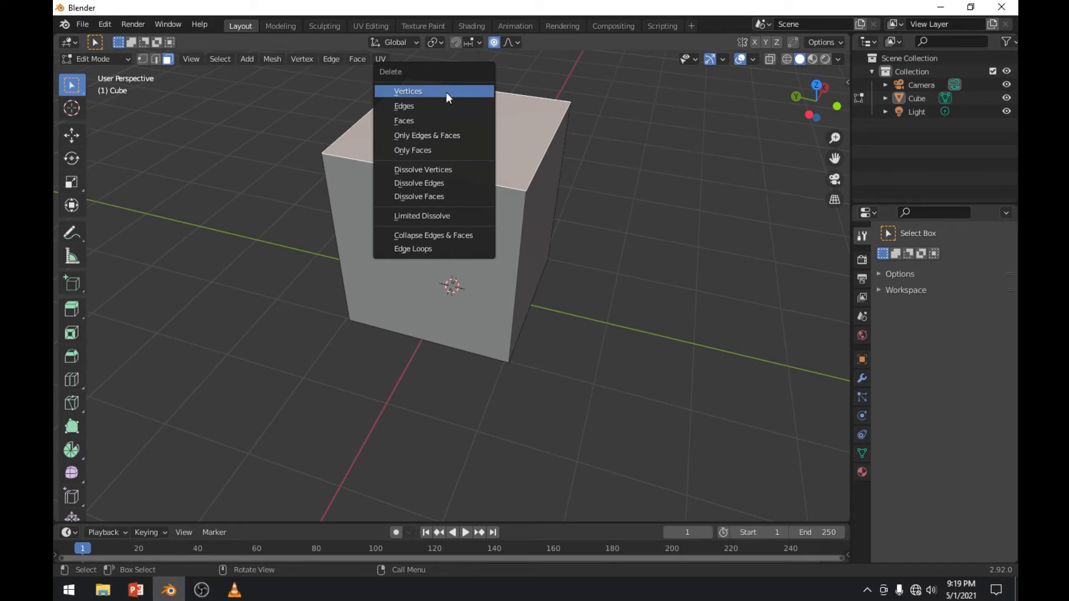
pyautogui.click(430, 119)
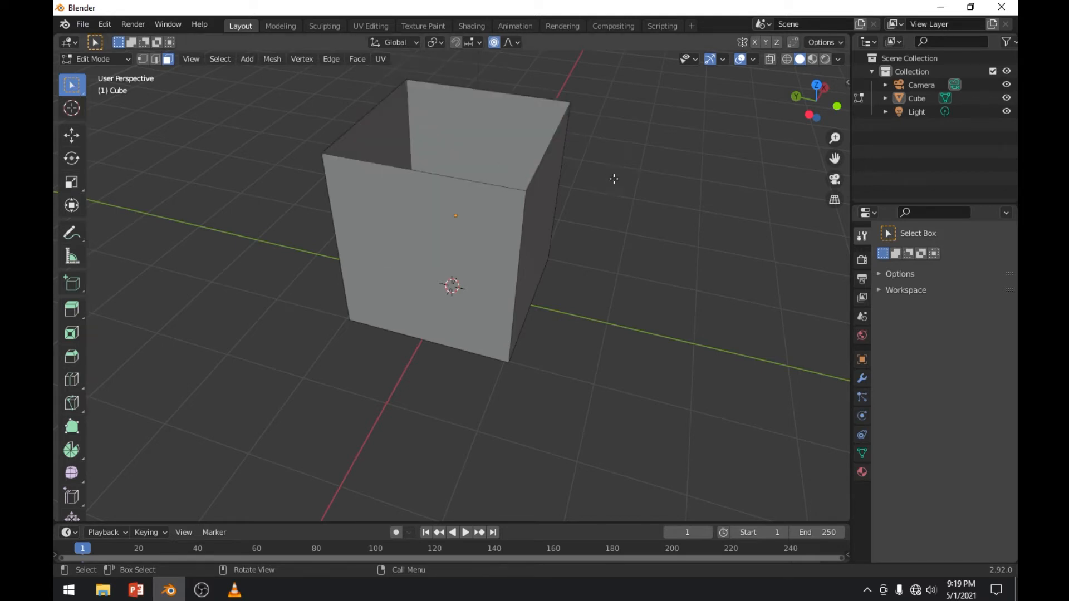
pyautogui.moveTo(614, 178); pyautogui.dragTo(394, 163, button='middle')
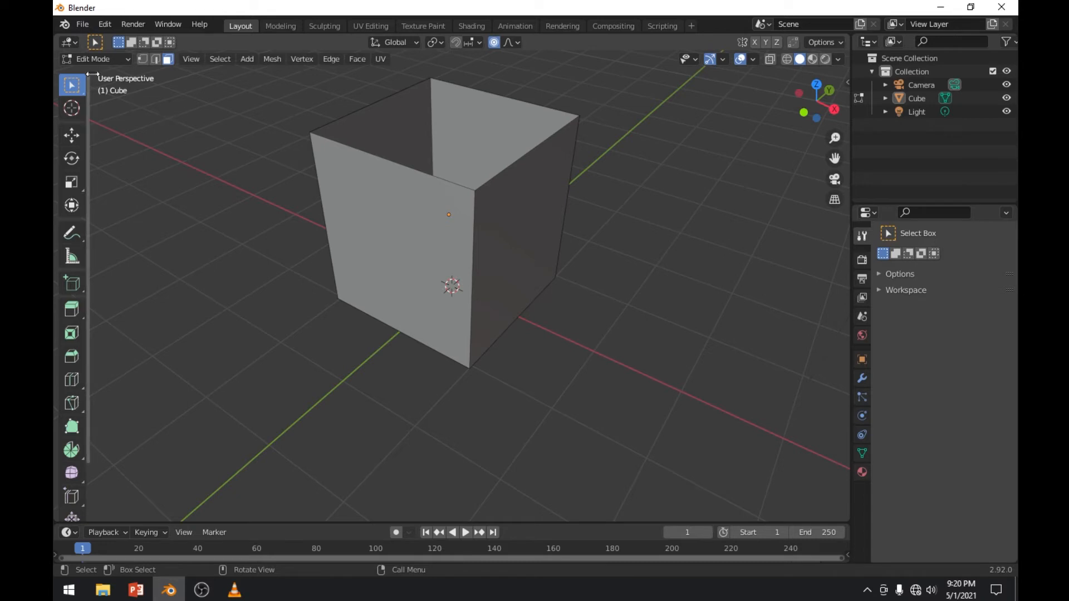
# Select a side face of the open box, and switch between Edit Mode and Object Mode, ending in Object Mode
pyautogui.click(458, 218)
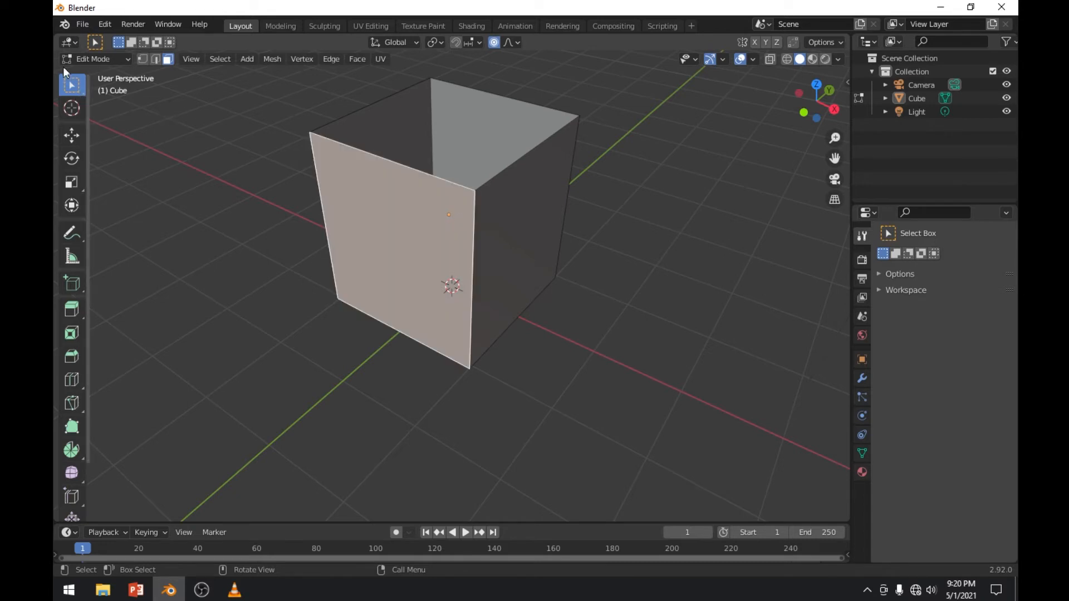
pyautogui.click(91, 60)
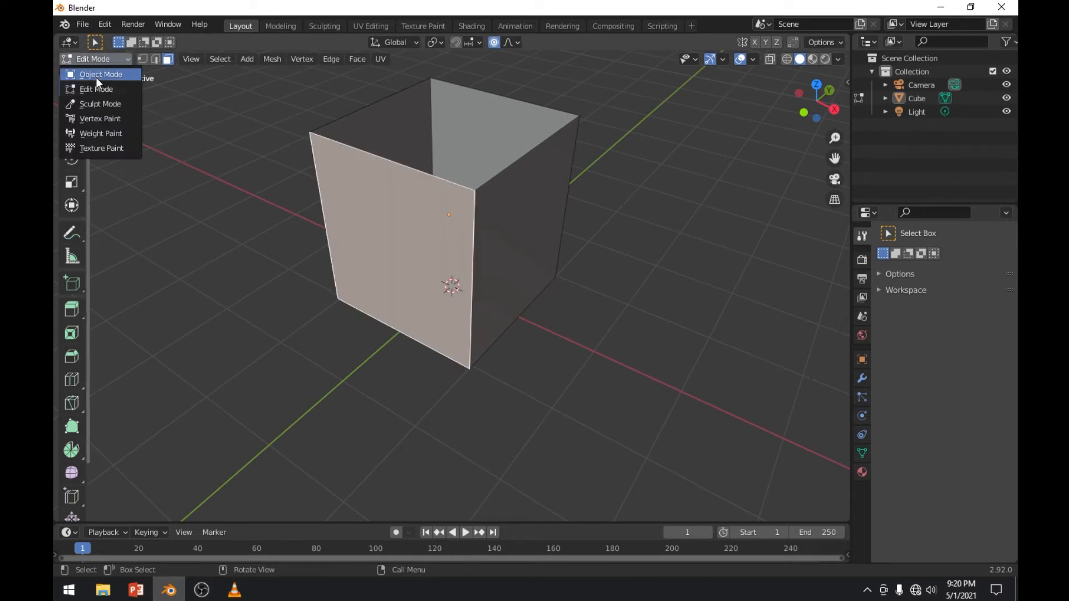
pyautogui.click(96, 77)
pyautogui.click(527, 232)
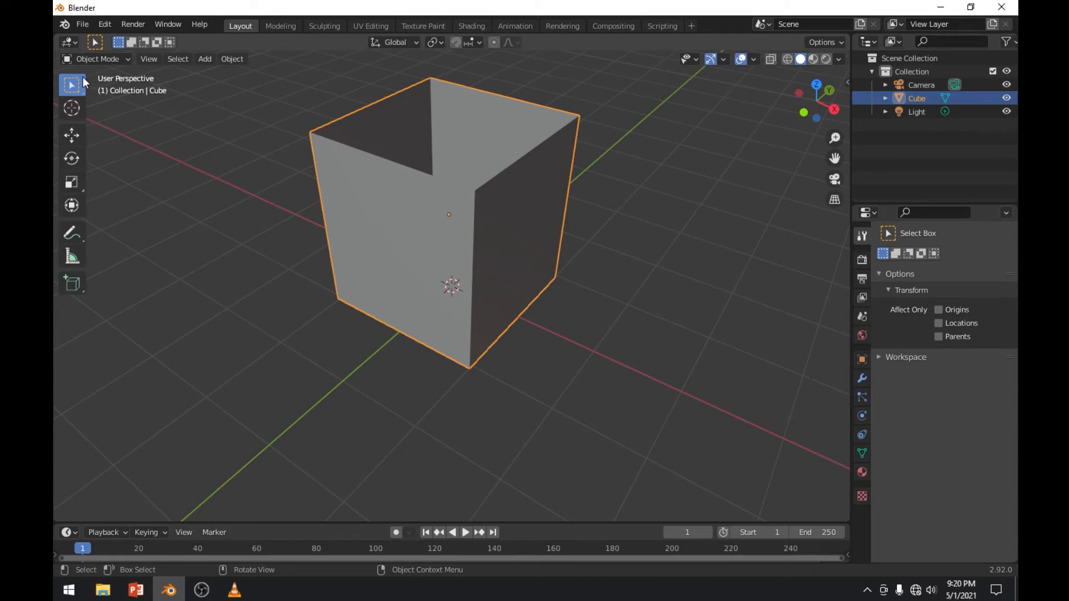
pyautogui.press('Tab')
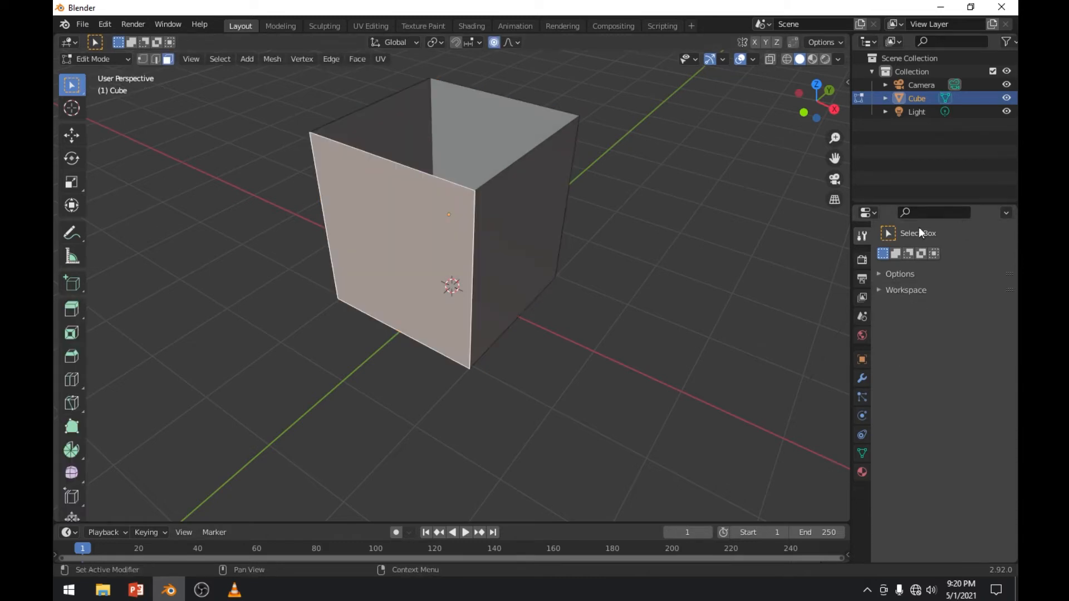
pyautogui.click(112, 60)
pyautogui.click(111, 73)
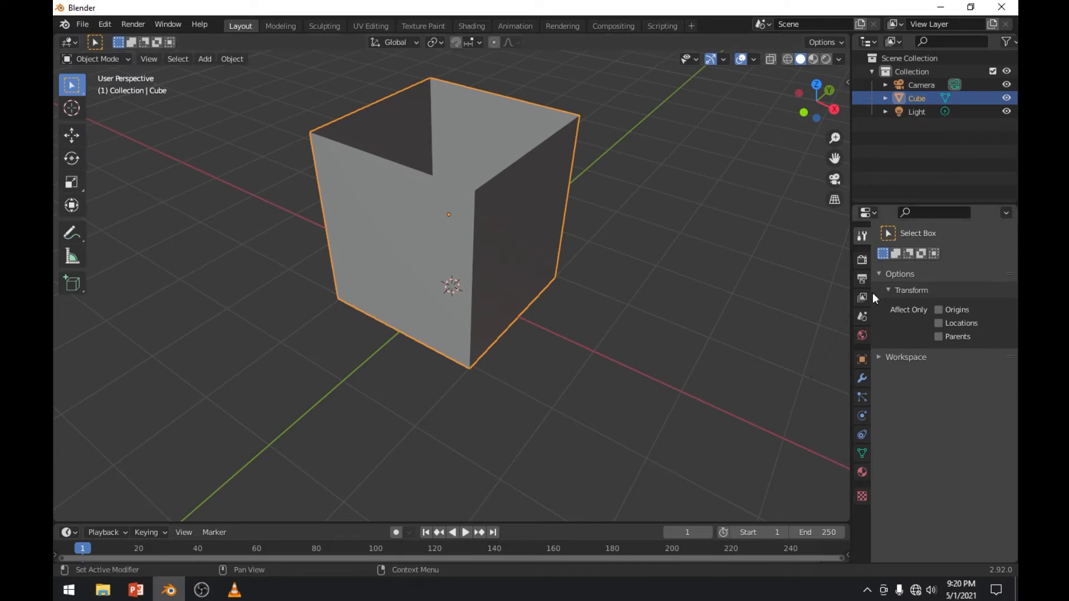
# Add a Solidify modifier to the open box and set its thickness to 0.34 m
pyautogui.click(863, 336)
pyautogui.click(867, 356)
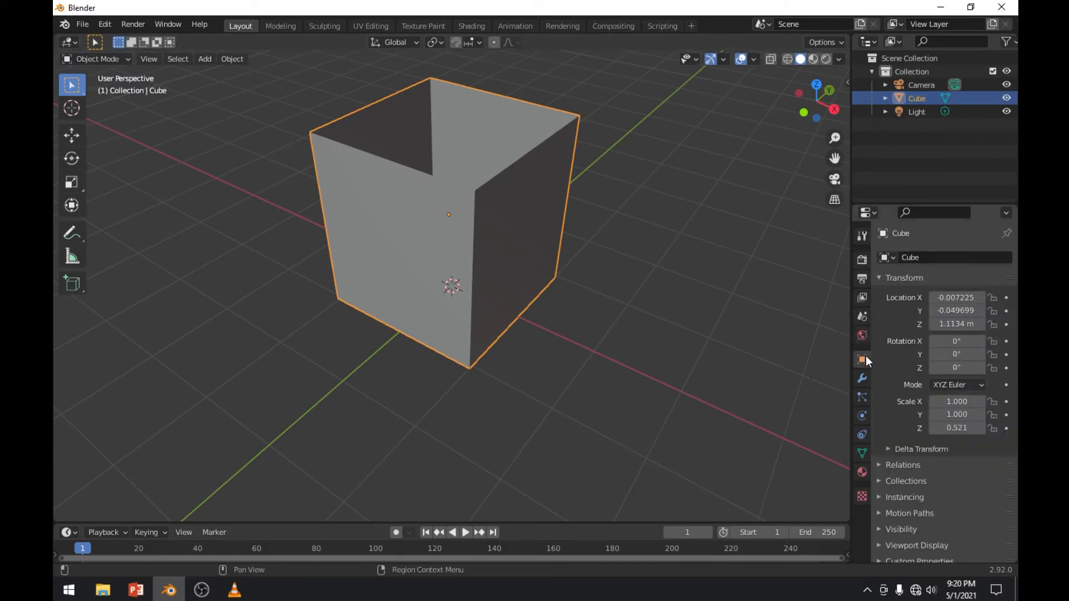
pyautogui.click(862, 378)
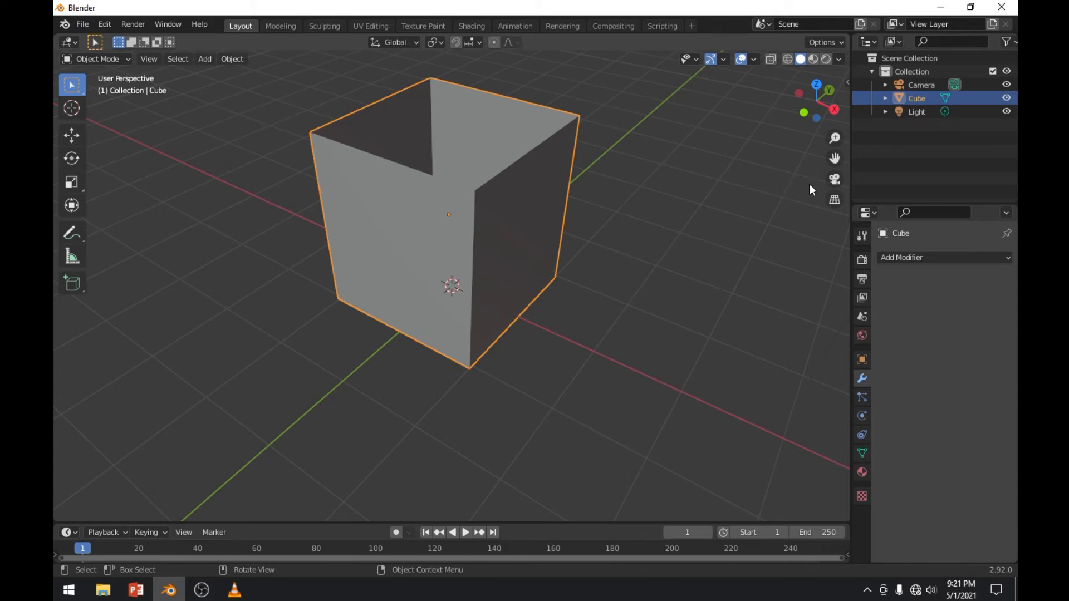
pyautogui.click(955, 259)
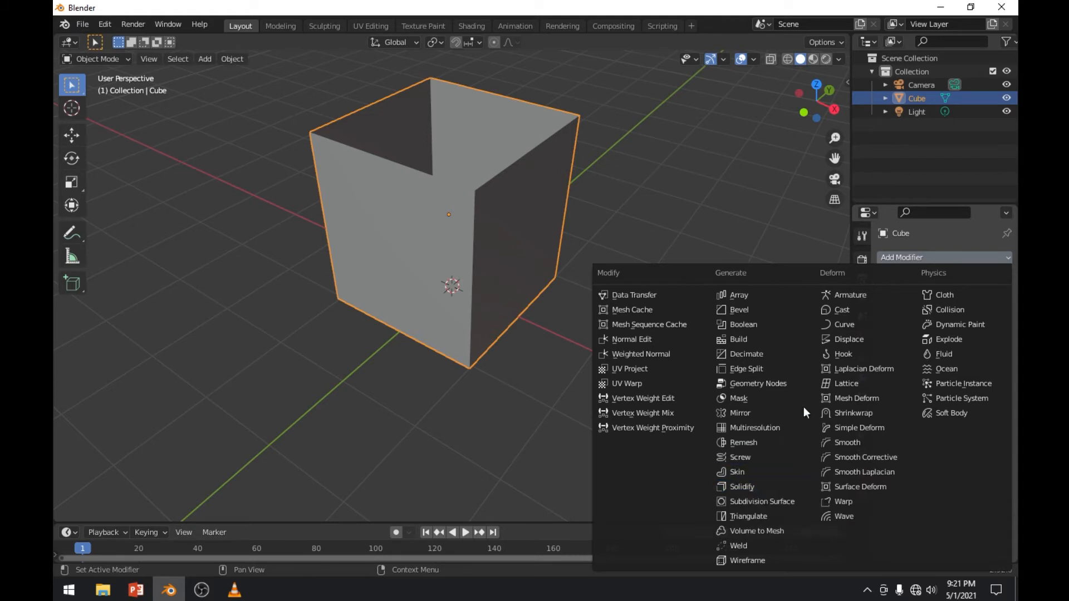
pyautogui.click(764, 486)
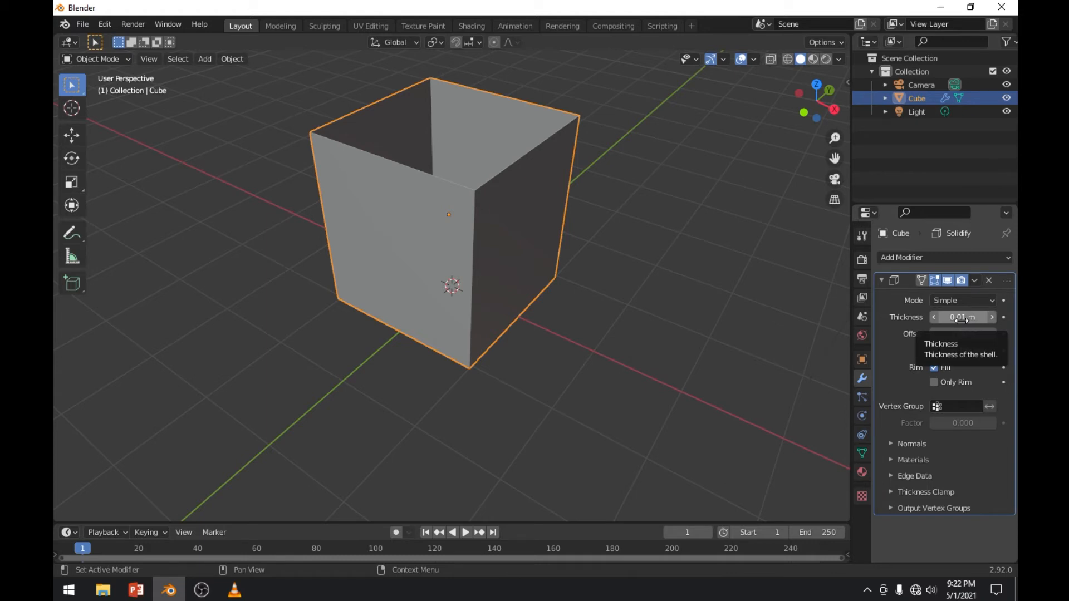
pyautogui.moveTo(961, 318); pyautogui.dragTo(1035, 318)
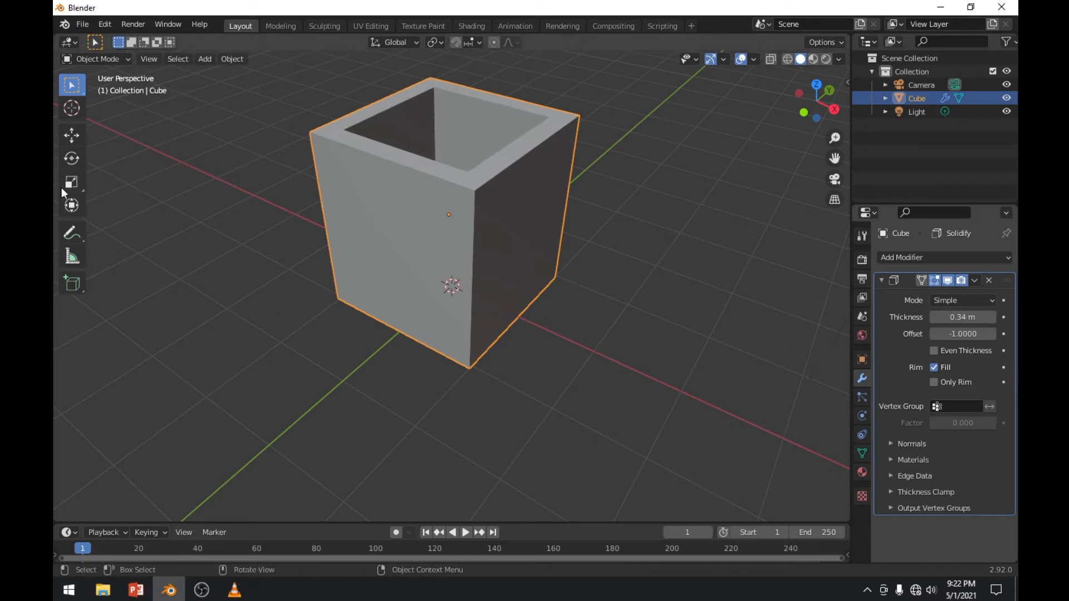
# Scale the thickened box down slightly along Z and return to box selection
pyautogui.click(256, 195)
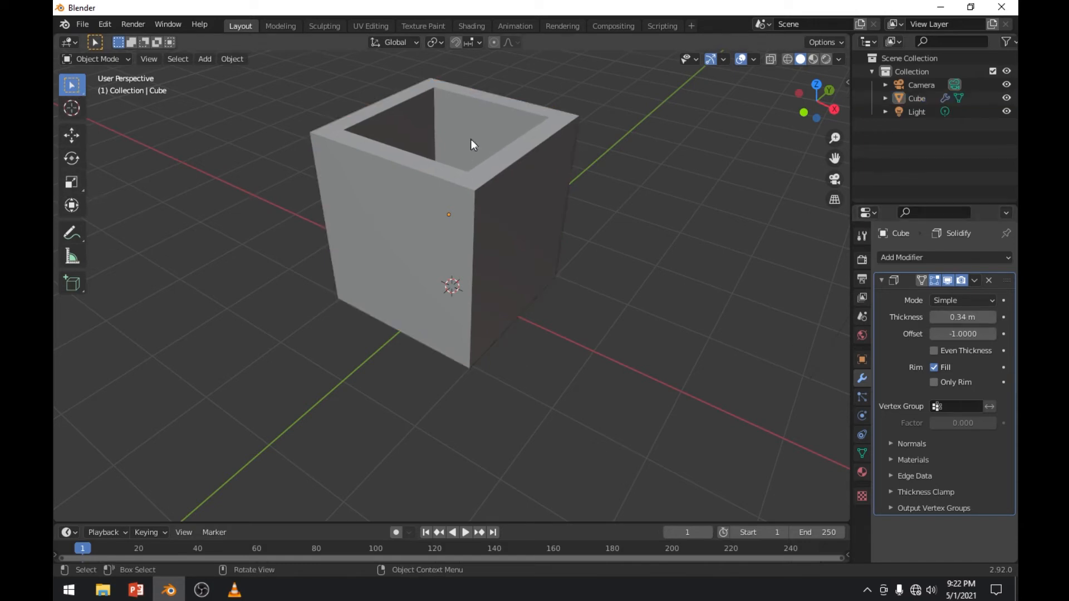
pyautogui.click(508, 156)
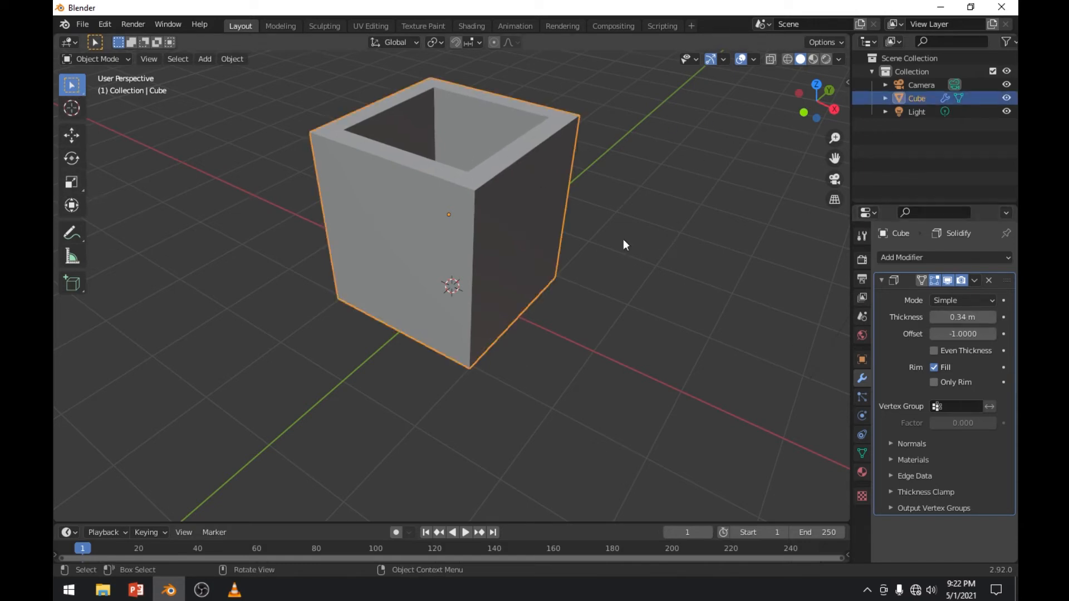
pyautogui.moveTo(624, 244); pyautogui.dragTo(335, 244, button='middle')
pyautogui.click(572, 251)
pyautogui.moveTo(530, 231); pyautogui.dragTo(584, 206, button='middle')
pyautogui.click(468, 215)
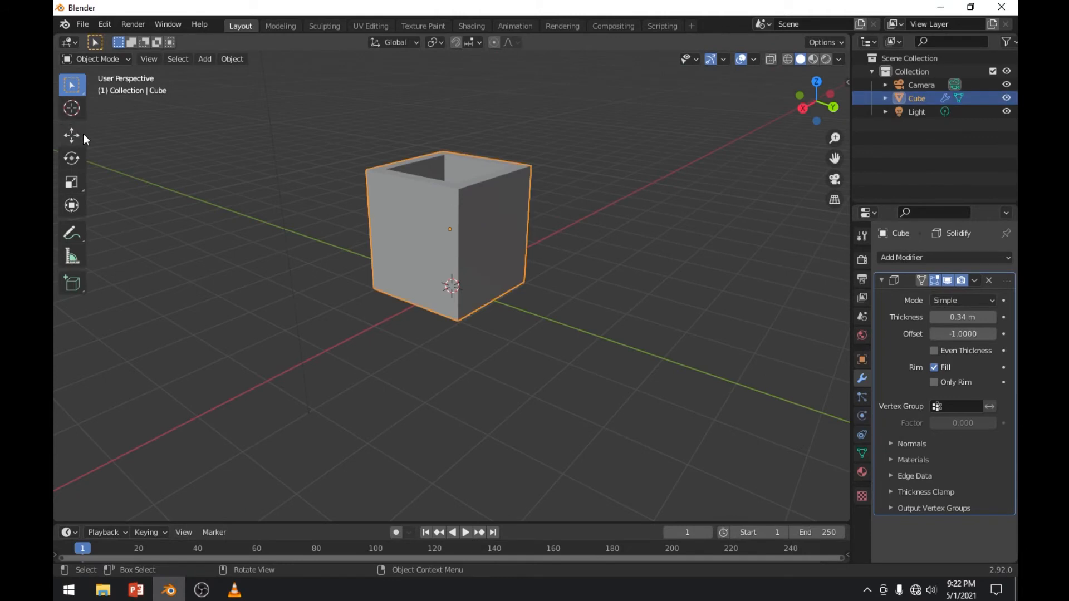
pyautogui.click(71, 182)
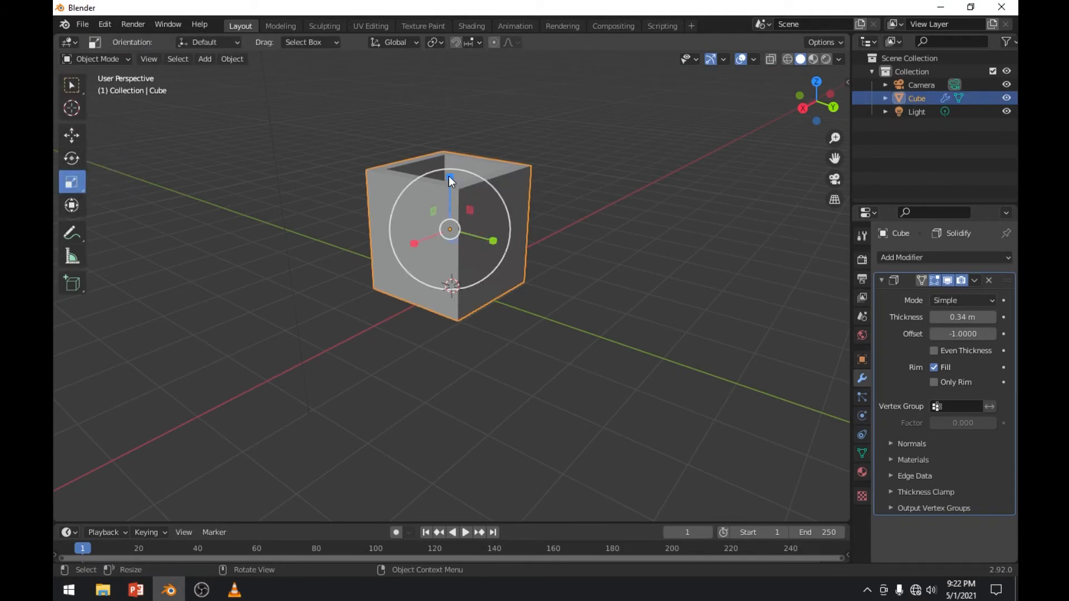
pyautogui.moveTo(448, 176); pyautogui.dragTo(448, 185)
pyautogui.press('w')
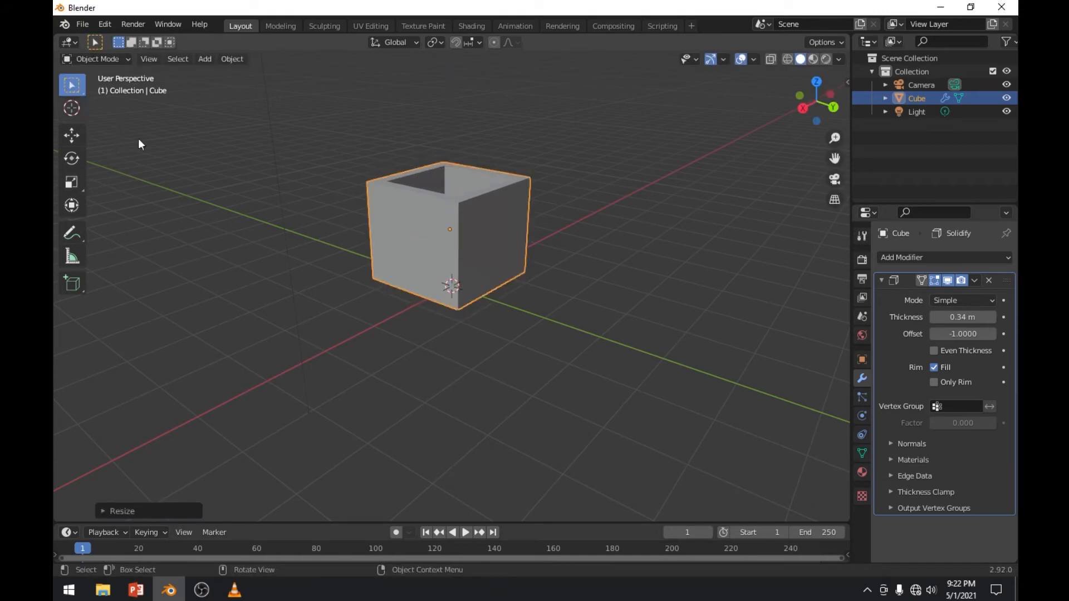
# Move the box freely about 5 m away from the world origin, mainly along X, and deselect it
pyautogui.click(535, 271)
pyautogui.moveTo(339, 139); pyautogui.dragTo(603, 400)
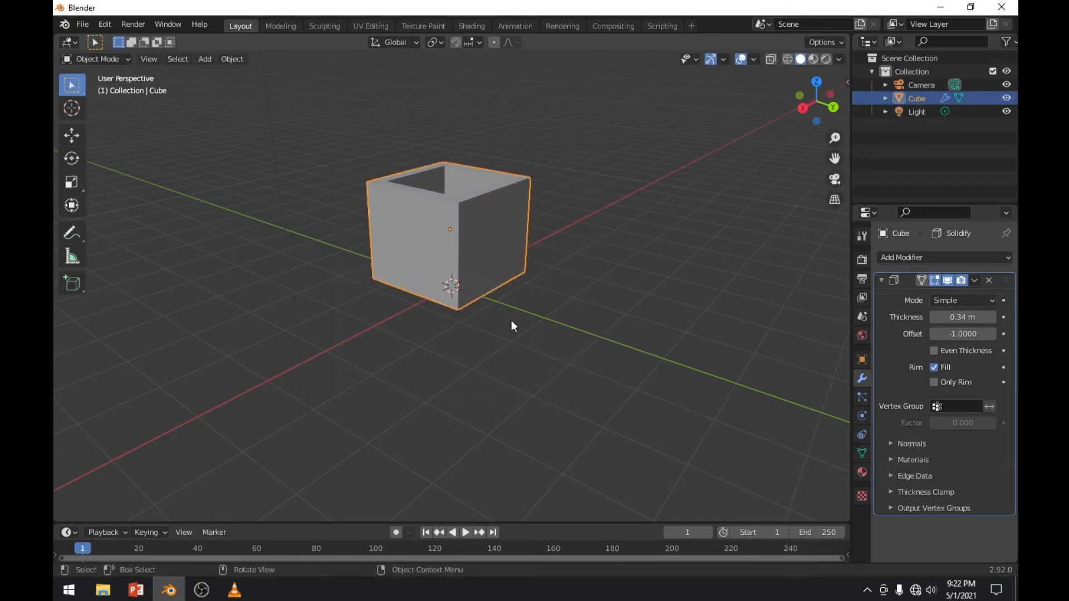
pyautogui.moveTo(511, 319); pyautogui.dragTo(558, 346, button='middle')
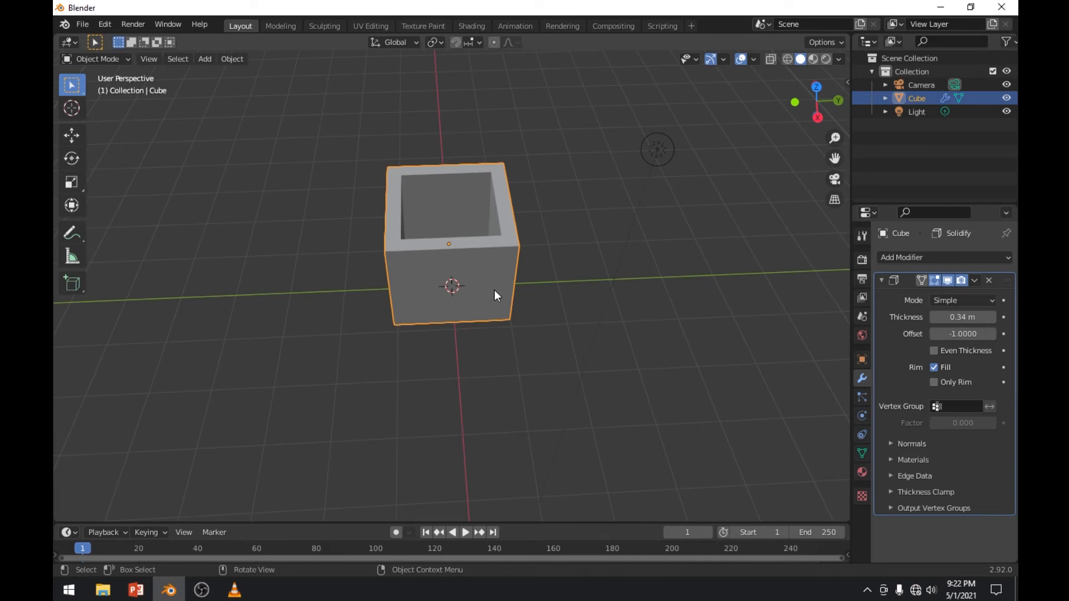
pyautogui.moveTo(562, 303); pyautogui.dragTo(421, 268, button='middle')
pyautogui.click(560, 256)
pyautogui.click(506, 236)
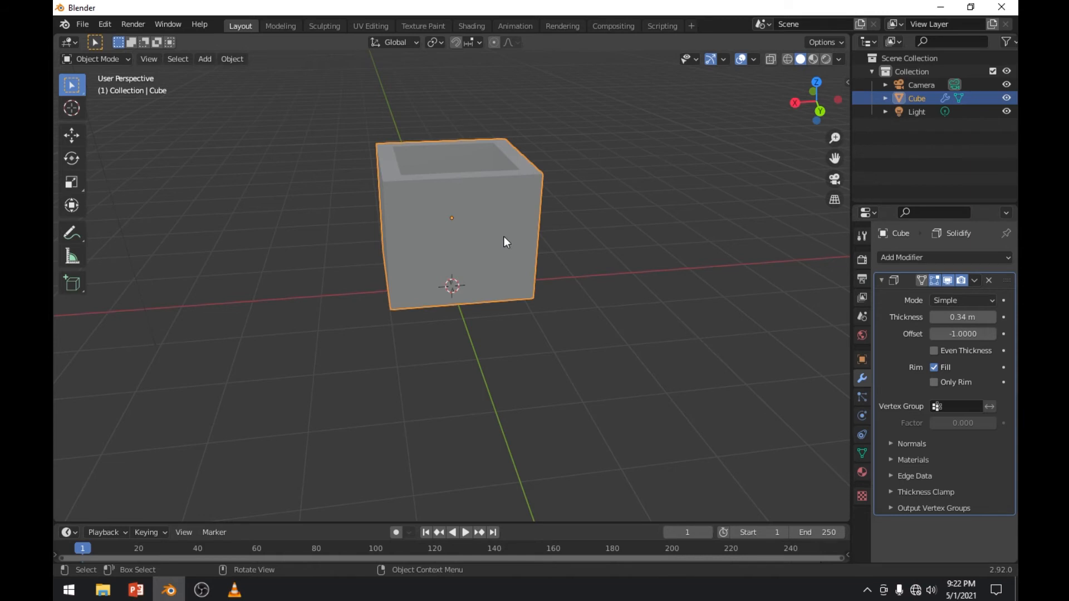
pyautogui.press('g')
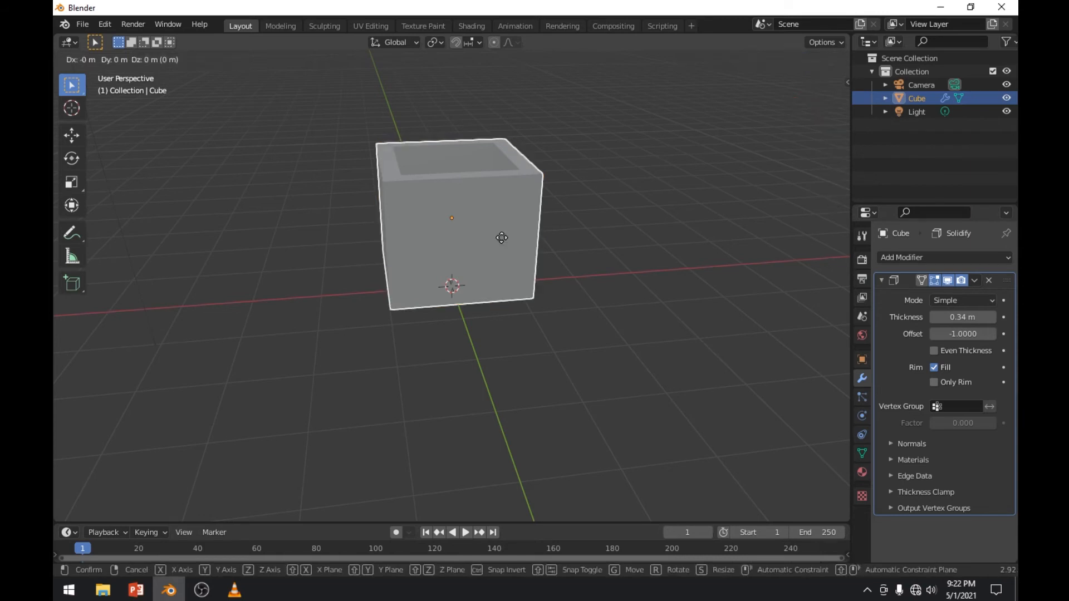
pyautogui.click(501, 238)
pyautogui.press('g')
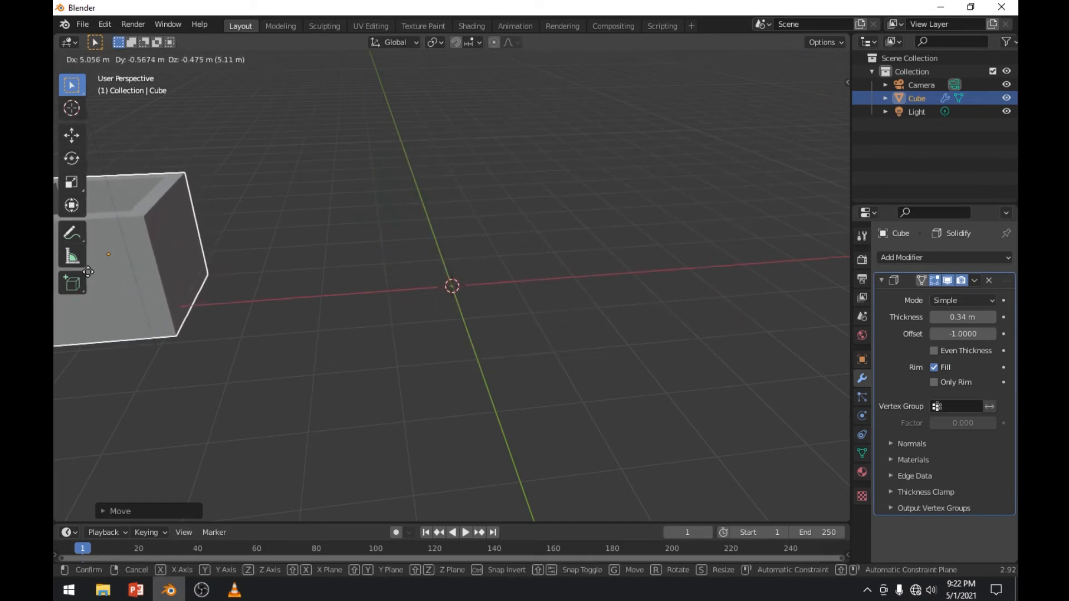
pyautogui.click(82, 255)
pyautogui.click(348, 308)
pyautogui.moveTo(348, 308); pyautogui.dragTo(243, 302, button='middle')
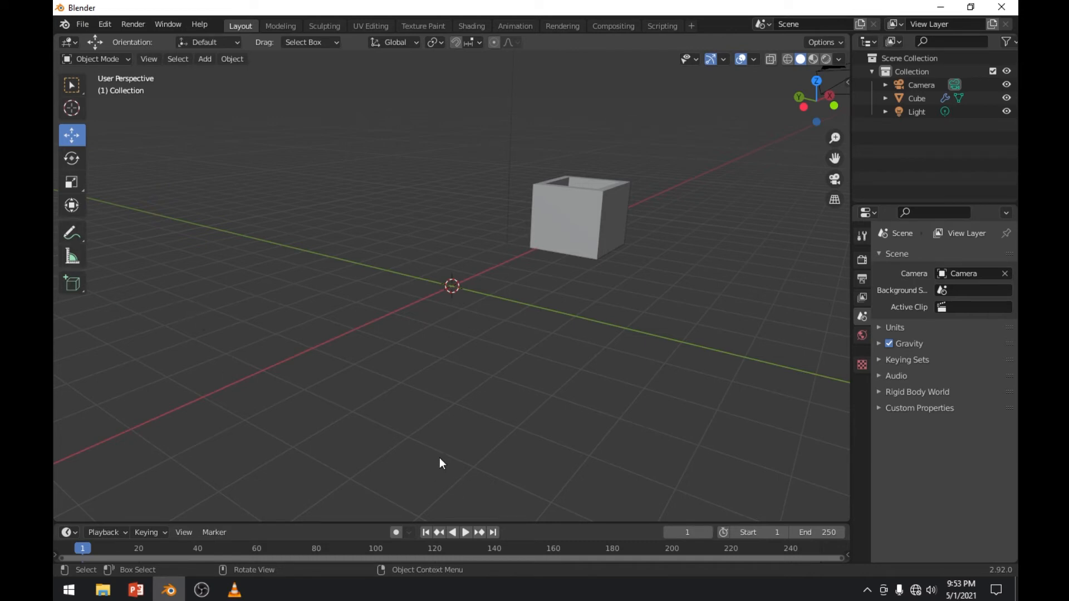
# Add a UV sphere mesh at the world origin
pyautogui.hotkey('shift', 'a')
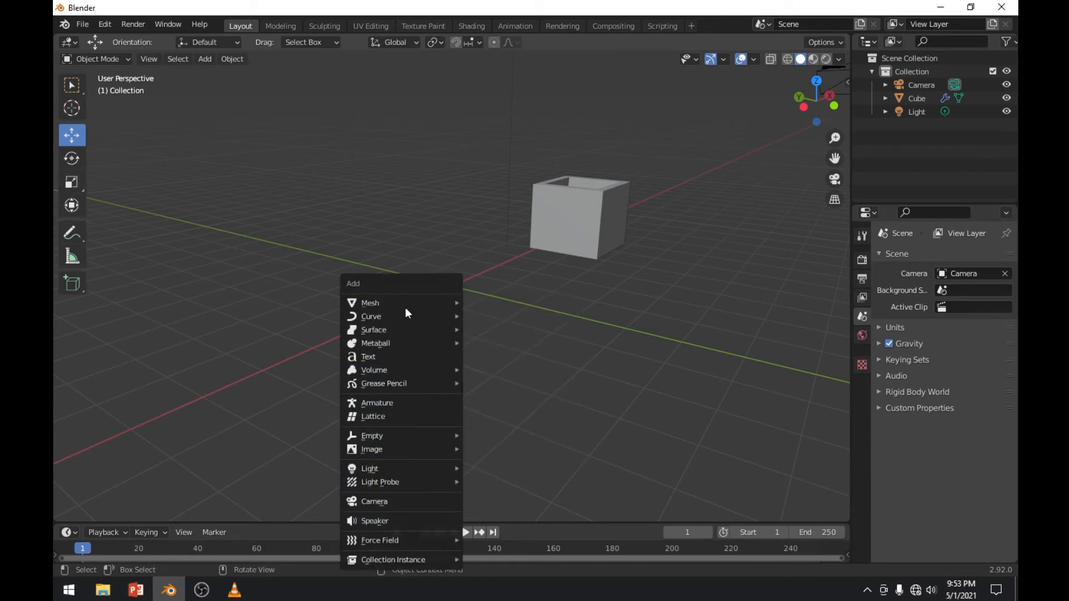
pyautogui.moveTo(406, 306)
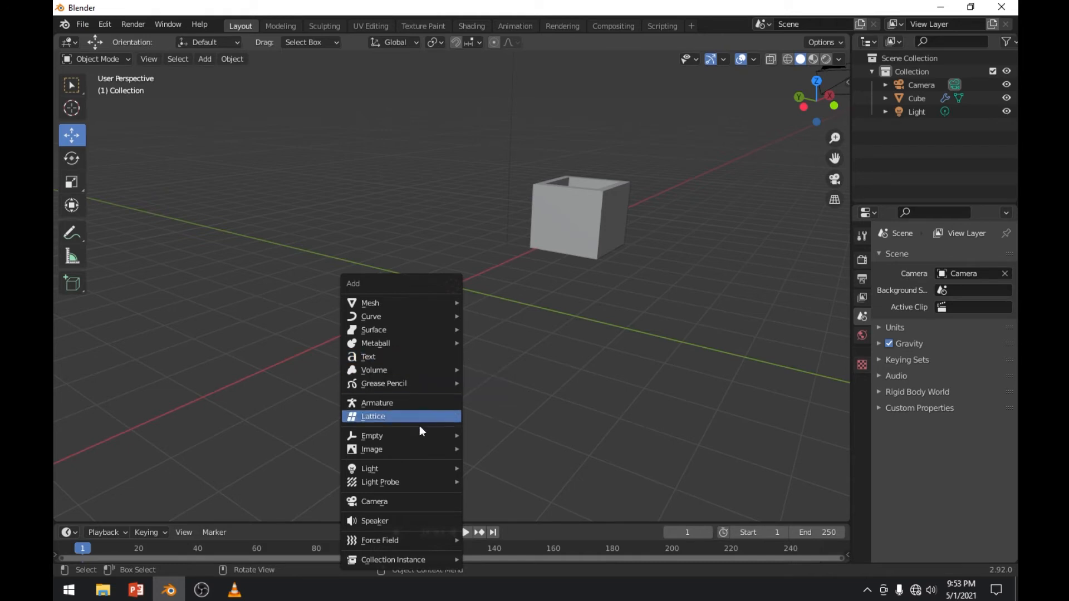
pyautogui.moveTo(415, 455)
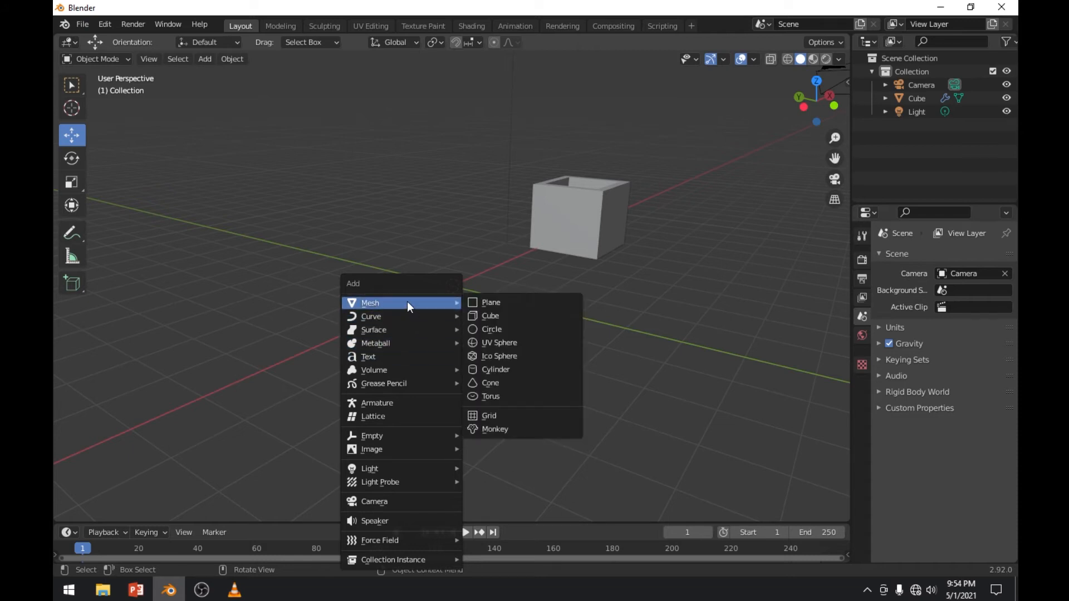
pyautogui.click(523, 343)
pyautogui.moveTo(391, 355); pyautogui.dragTo(594, 334, button='middle')
pyautogui.scroll(3, 528, 338)
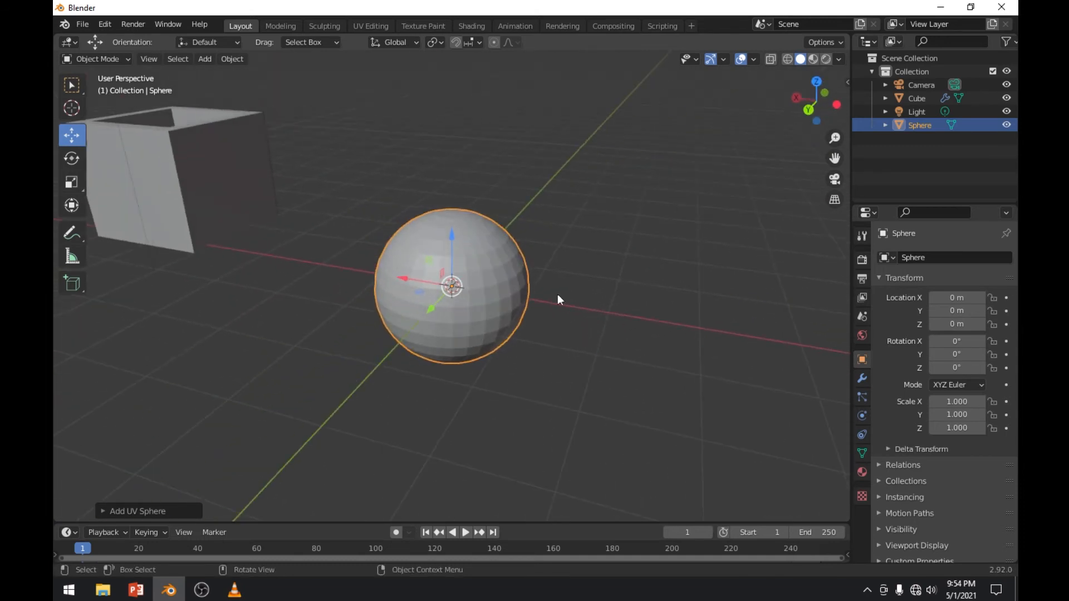
pyautogui.moveTo(458, 310); pyautogui.dragTo(547, 281, button='middle')
pyautogui.scroll(5, 547, 282)
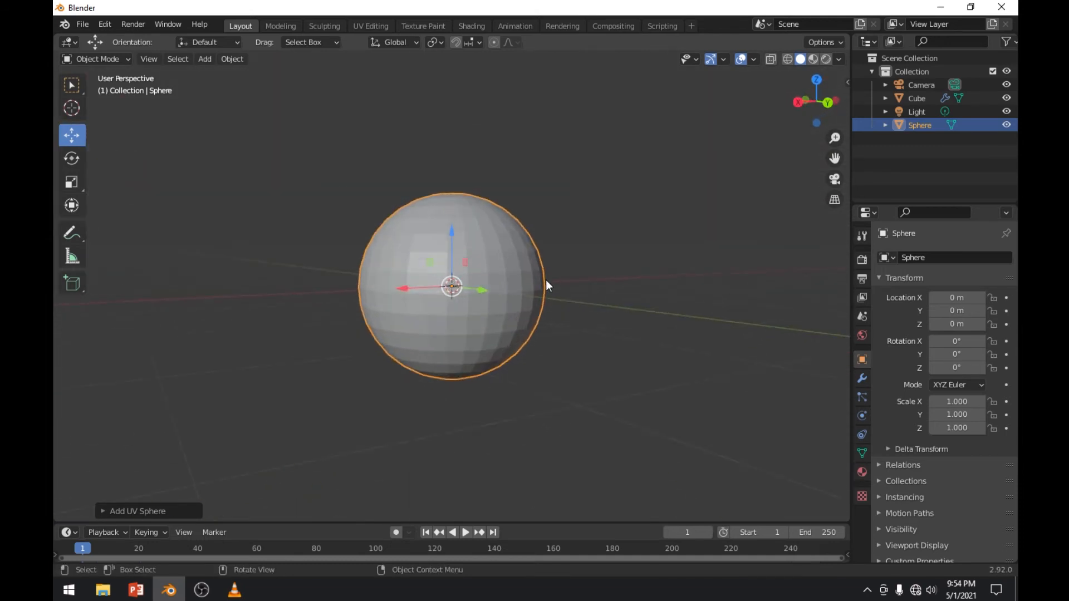
pyautogui.moveTo(685, 286); pyautogui.dragTo(599, 296, button='middle')
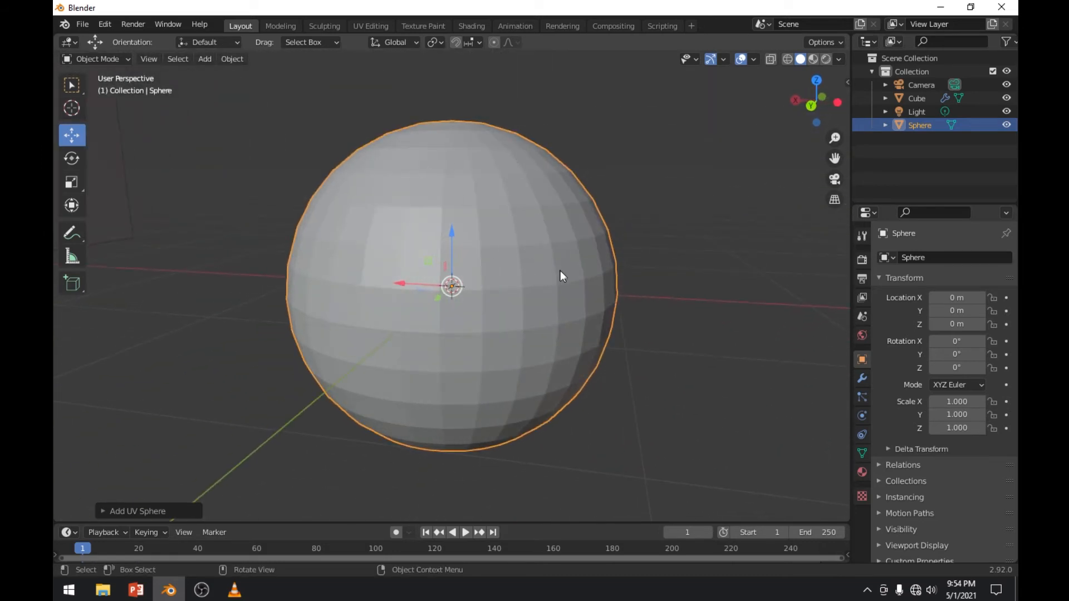
# Inspect the sphere's mesh in wireframe display, and return the viewport to solid shading
pyautogui.scroll(-2, 539, 282)
pyautogui.click(787, 60)
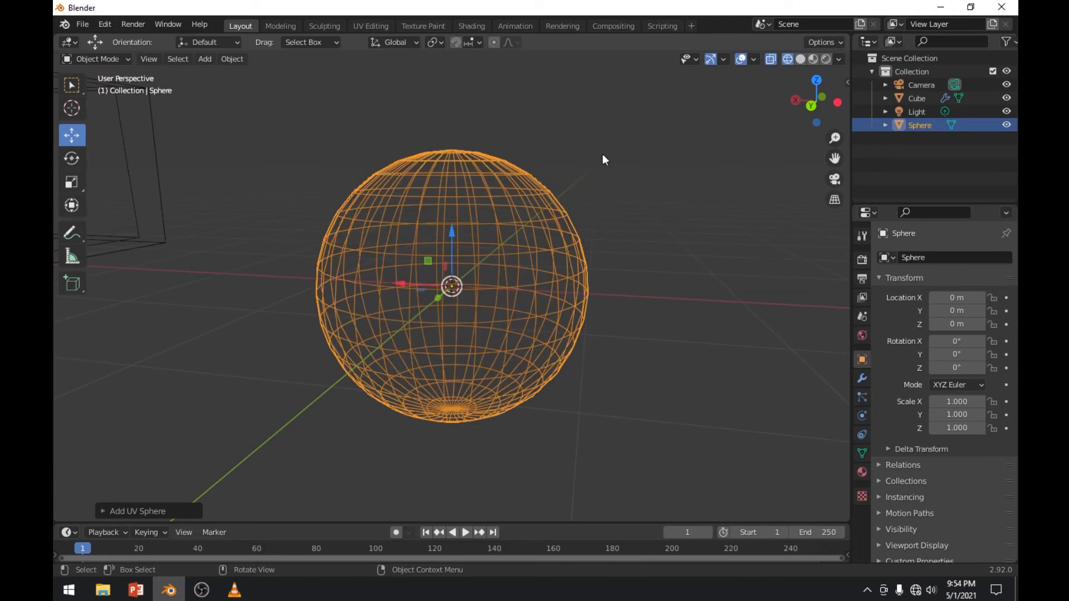
pyautogui.moveTo(604, 160)
pyautogui.mouseDown(button='middle')
pyautogui.moveTo(604, 217)
pyautogui.moveTo(504, 203)
pyautogui.mouseUp(button='middle')
pyautogui.click(800, 59)
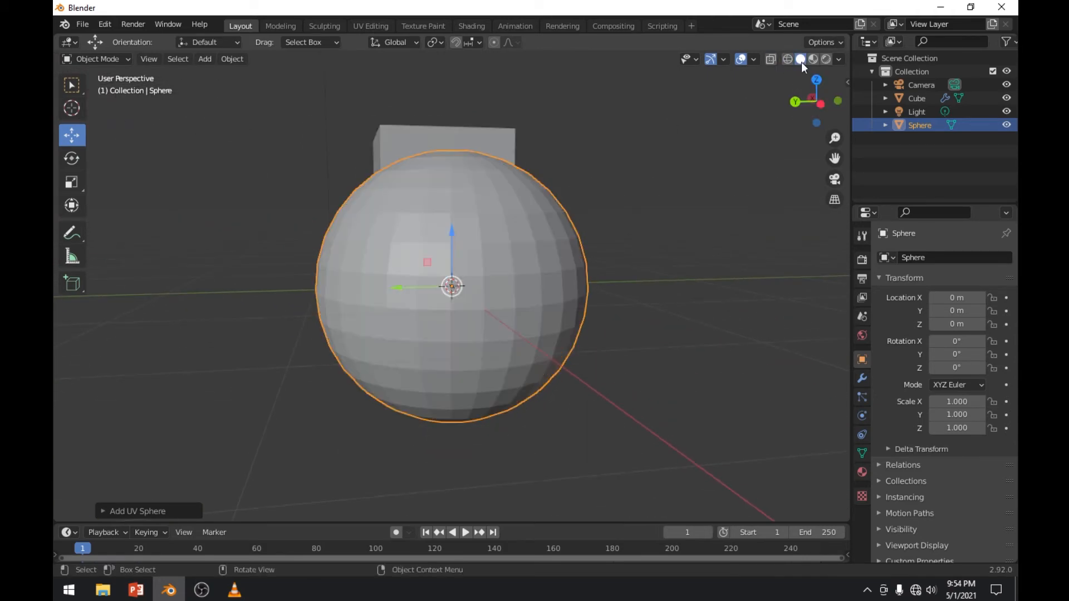
pyautogui.moveTo(313, 243)
pyautogui.mouseDown(button='middle')
pyautogui.moveTo(480, 246)
pyautogui.moveTo(480, 276)
pyautogui.moveTo(433, 258)
pyautogui.moveTo(419, 226)
pyautogui.moveTo(500, 234)
pyautogui.moveTo(516, 278)
pyautogui.moveTo(500, 255)
pyautogui.mouseUp(button='middle')
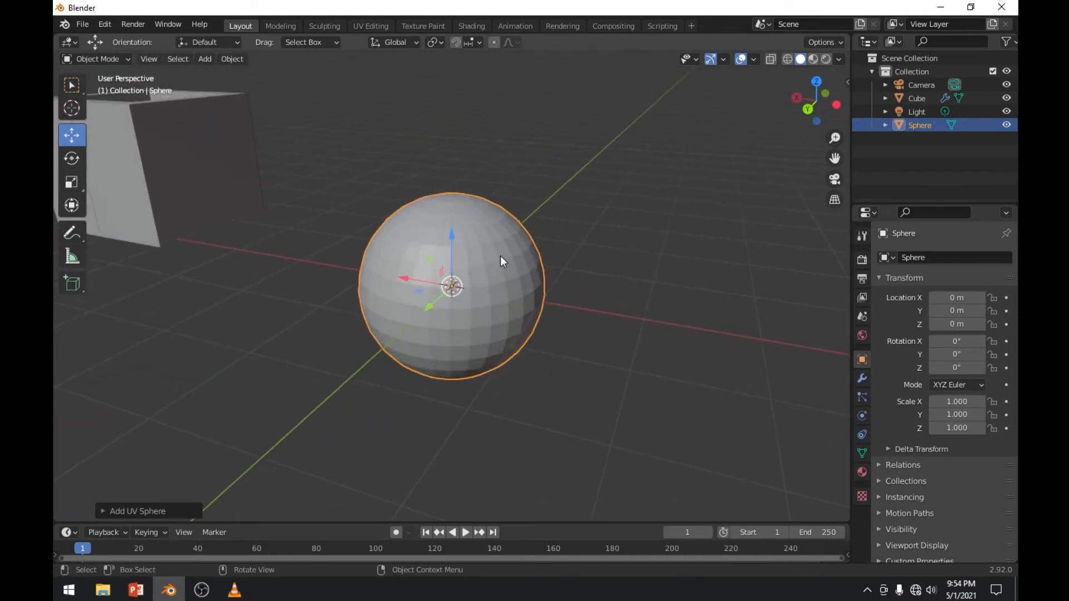
# Apply Shade Smooth to the UV sphere and deselect it to check its surface from several sides
pyautogui.rightClick(499, 255)
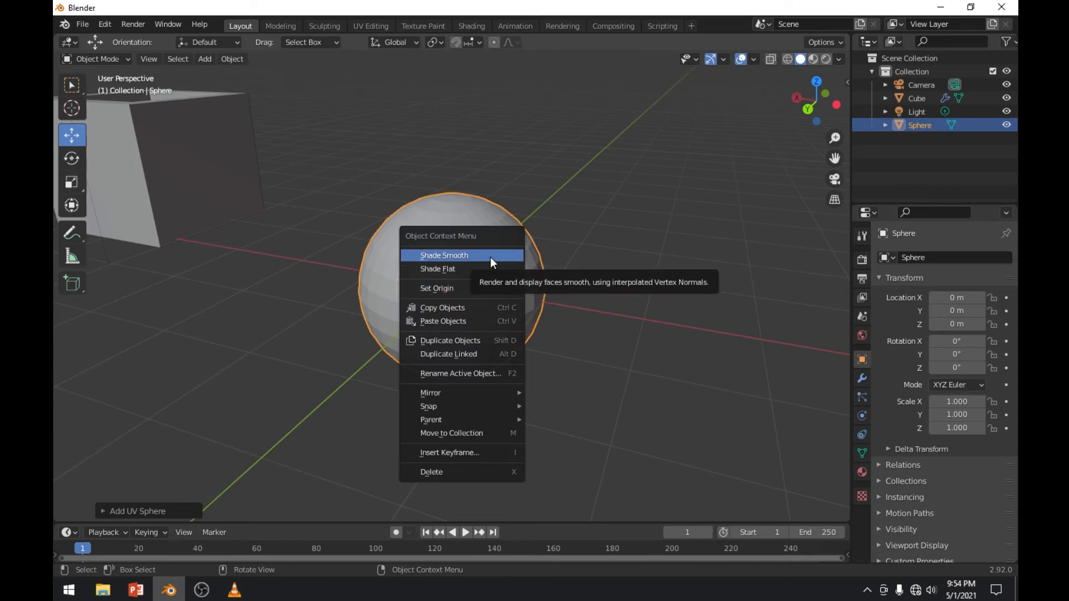
pyautogui.click(490, 257)
pyautogui.click(539, 300)
pyautogui.scroll(3, 514, 313)
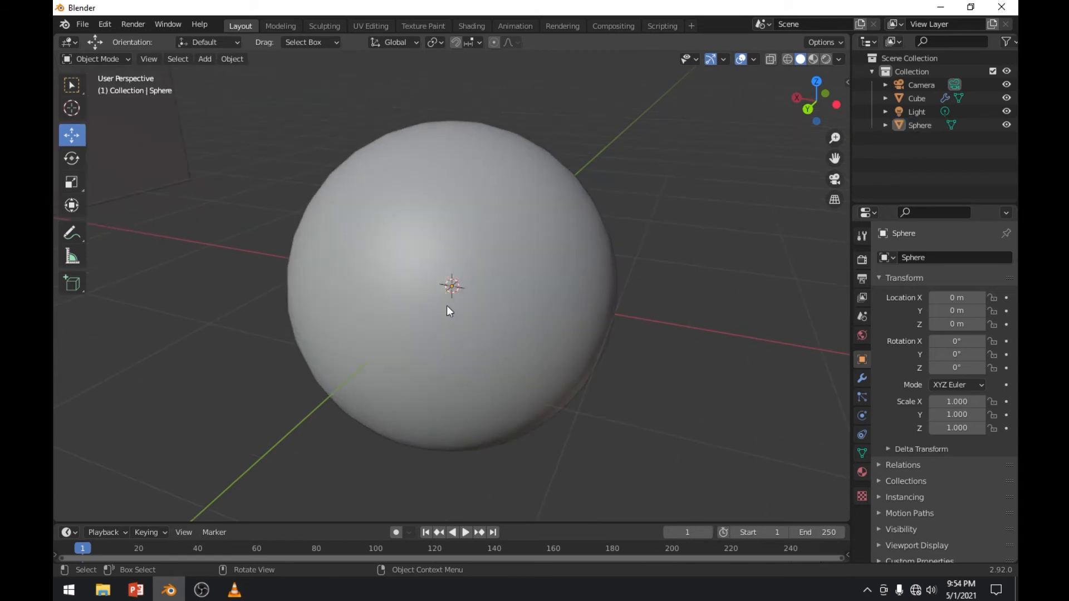
pyautogui.moveTo(514, 312)
pyautogui.mouseDown(button='middle')
pyautogui.moveTo(518, 286)
pyautogui.moveTo(591, 255)
pyautogui.moveTo(507, 249)
pyautogui.moveTo(510, 292)
pyautogui.mouseUp(button='middle')
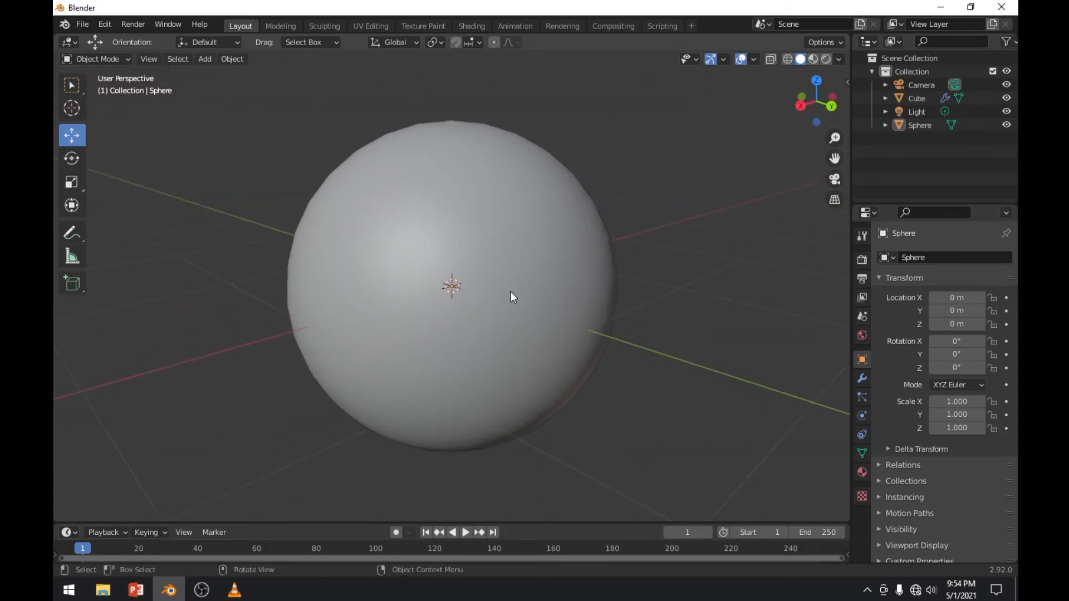
pyautogui.scroll(-2, 512, 292)
pyautogui.moveTo(590, 306); pyautogui.dragTo(497, 286, button='middle')
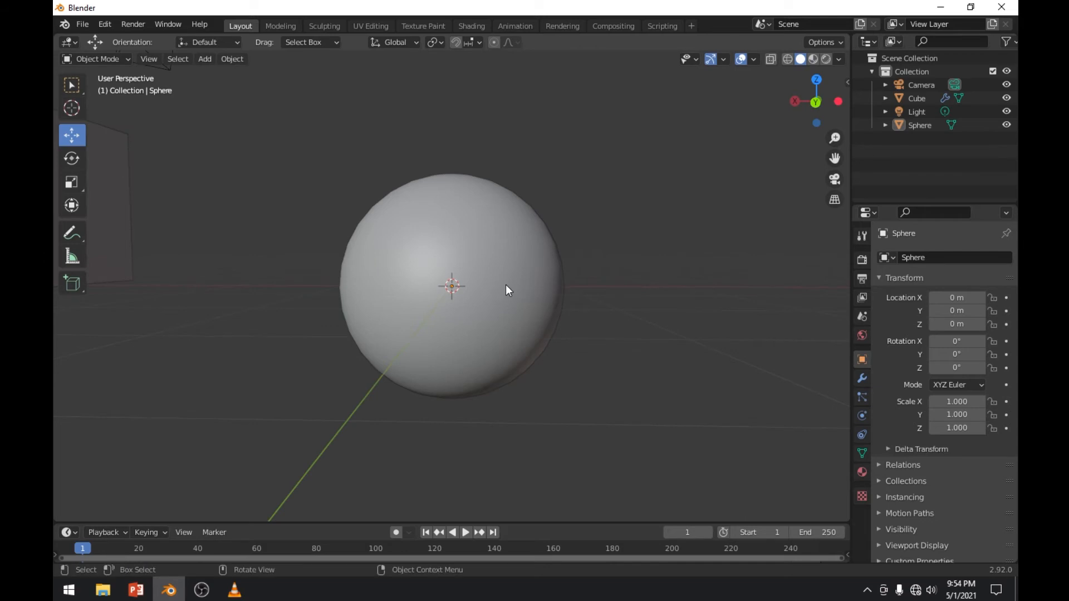
# Put the sphere in Edit Mode with no faces selected and align the view to Front Orthographic
pyautogui.press('Tab')
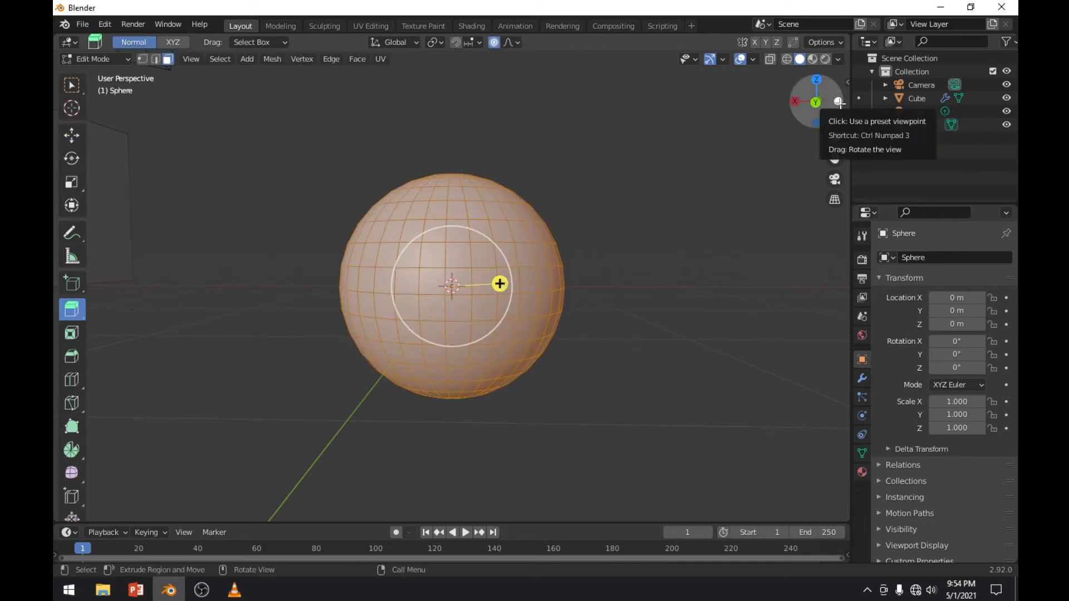
pyautogui.click(839, 101)
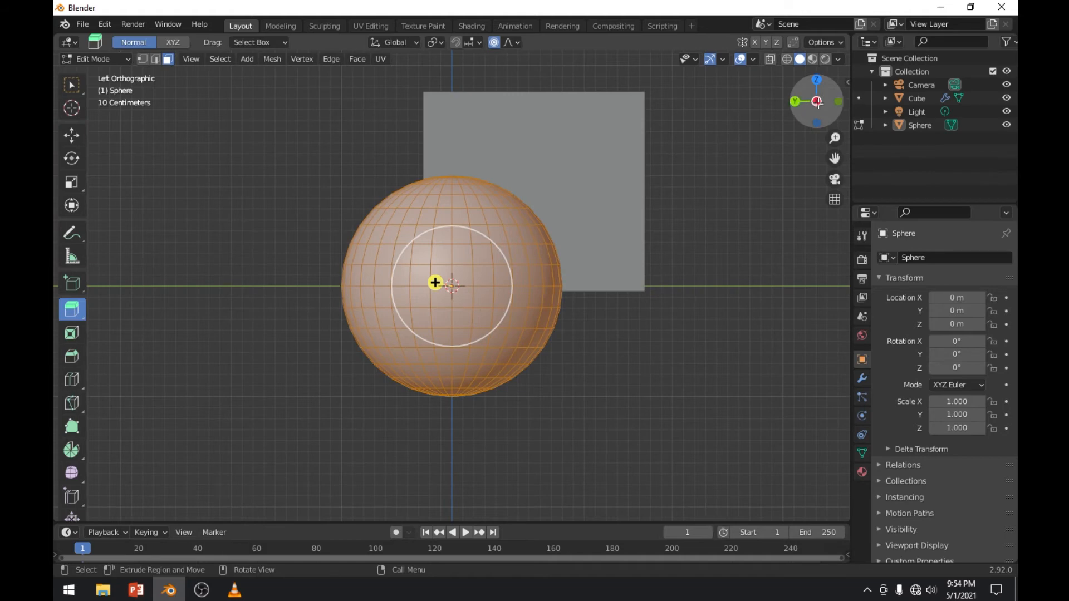
pyautogui.click(816, 102)
pyautogui.click(817, 81)
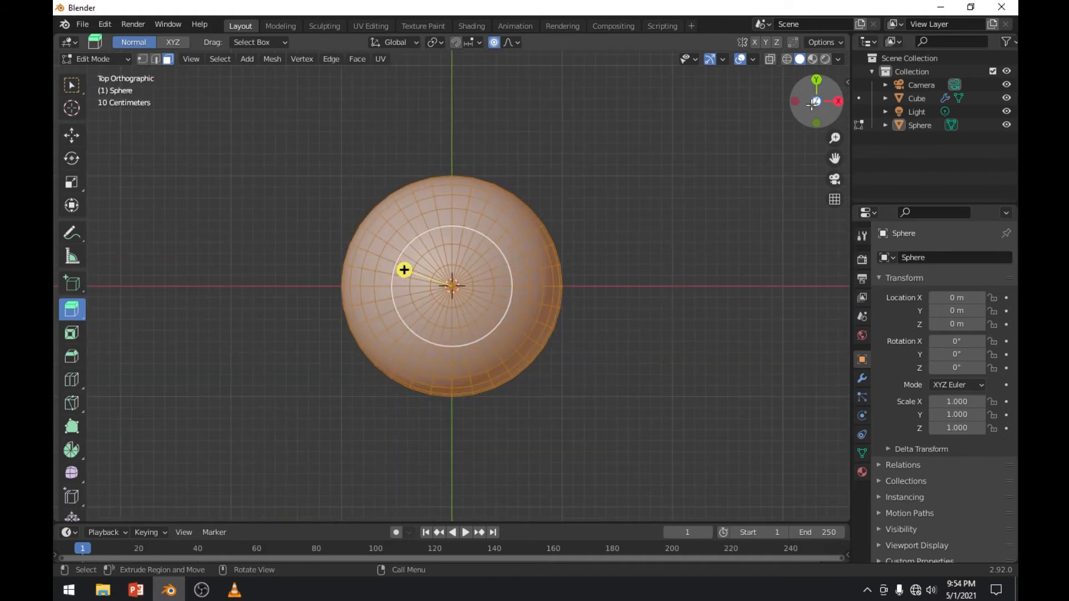
pyautogui.click(793, 102)
pyautogui.click(846, 102)
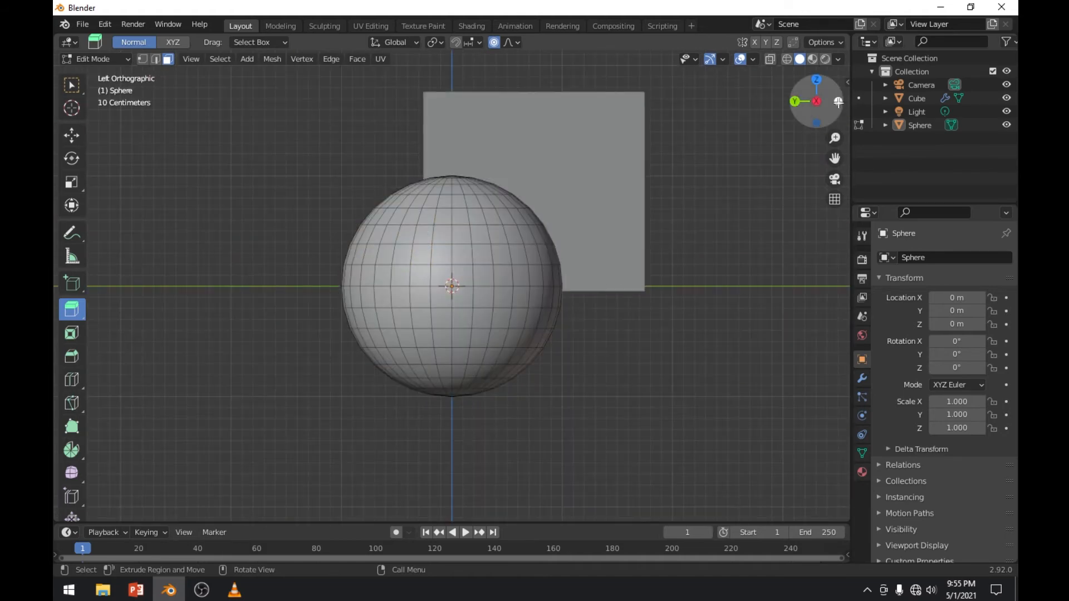
pyautogui.click(838, 102)
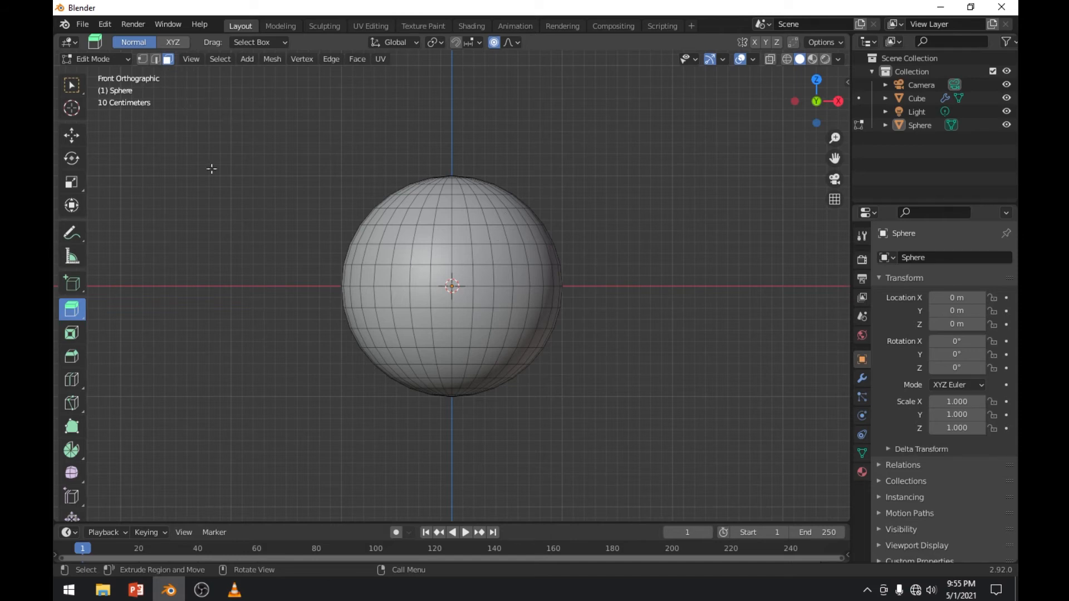
# In wireframe display, box-select all faces from the sphere's top down to one ring above its equator and delete them
pyautogui.click(74, 87)
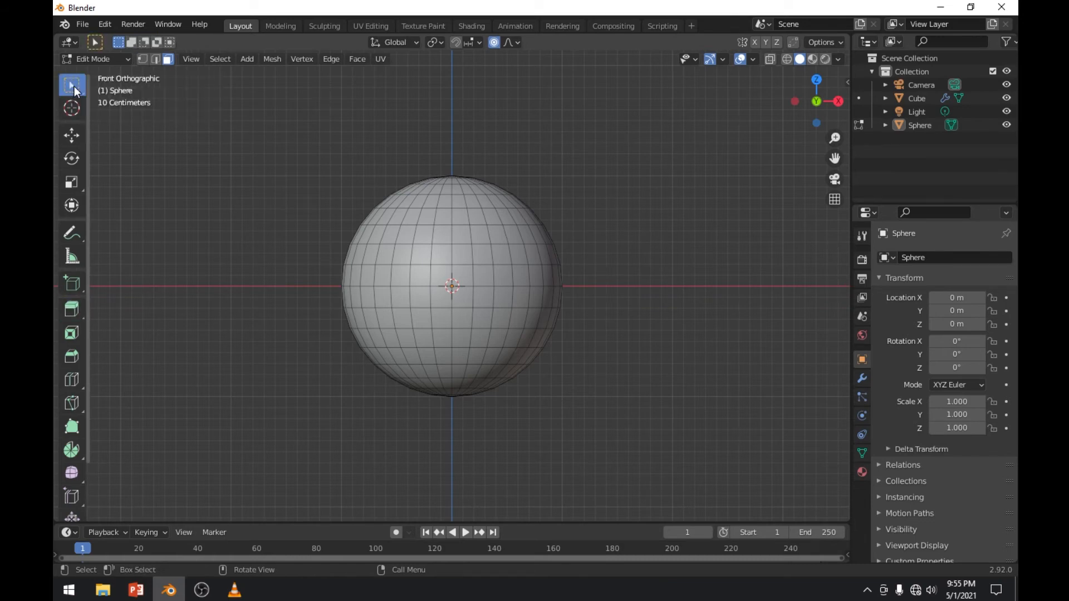
pyautogui.moveTo(301, 133)
pyautogui.mouseDown()
pyautogui.moveTo(599, 255)
pyautogui.moveTo(594, 244)
pyautogui.mouseUp()
pyautogui.click(786, 59)
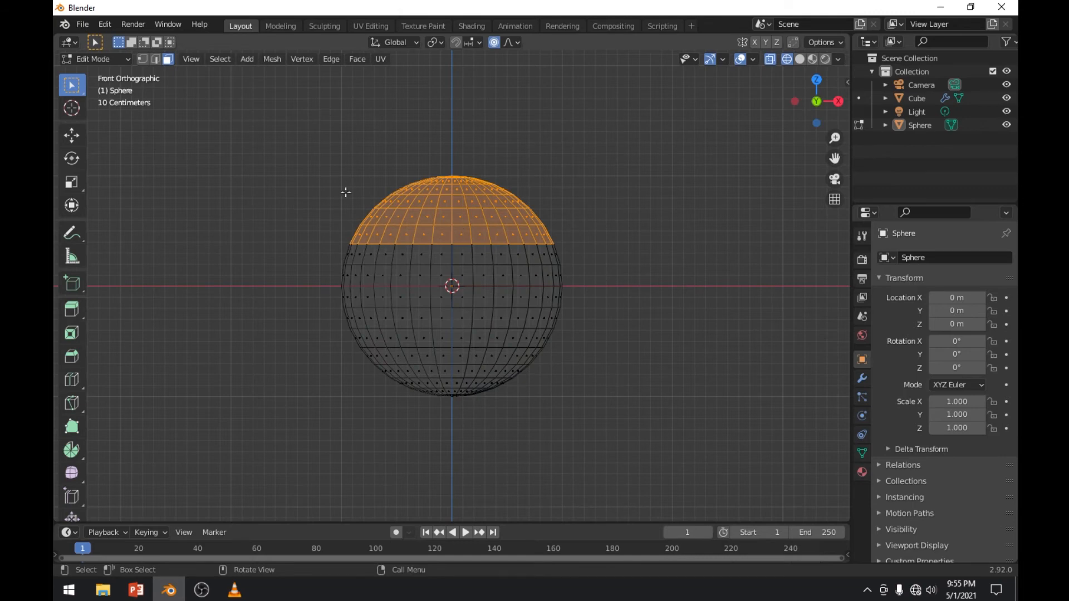
pyautogui.click(310, 173)
pyautogui.moveTo(311, 173); pyautogui.dragTo(597, 264)
pyautogui.press('x')
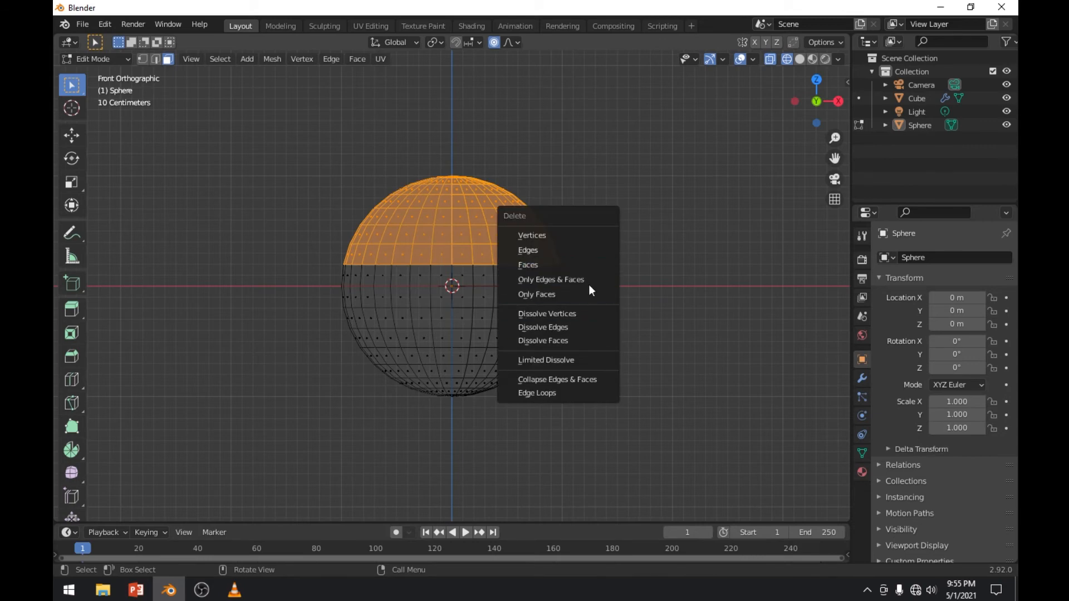
pyautogui.click(586, 265)
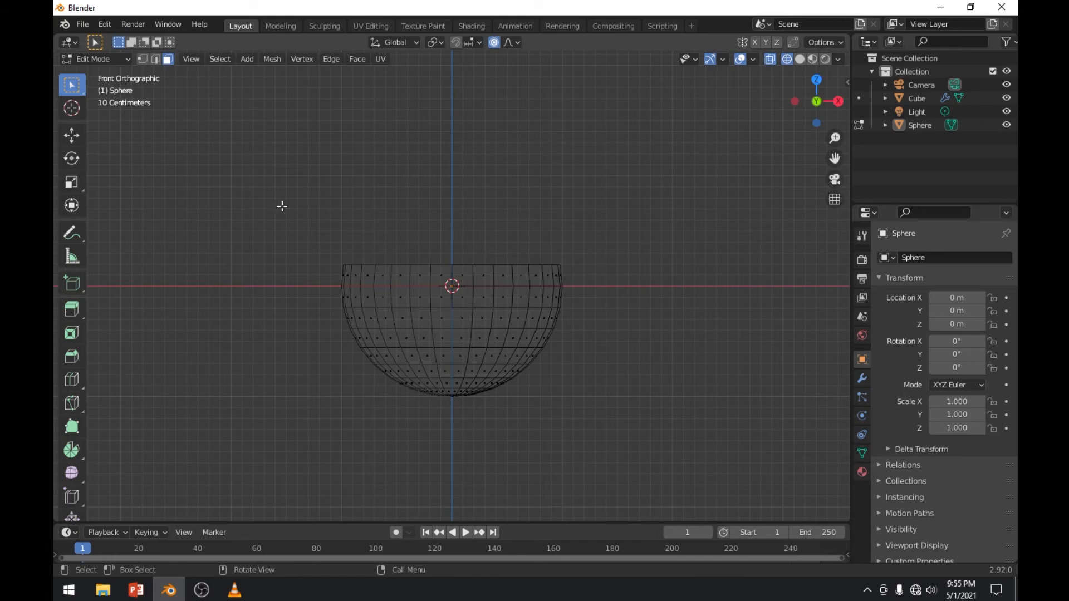
# Scale the entire remaining bowl mesh up uniformly to nearly twice its size and clear the selection
pyautogui.moveTo(282, 206); pyautogui.dragTo(615, 459)
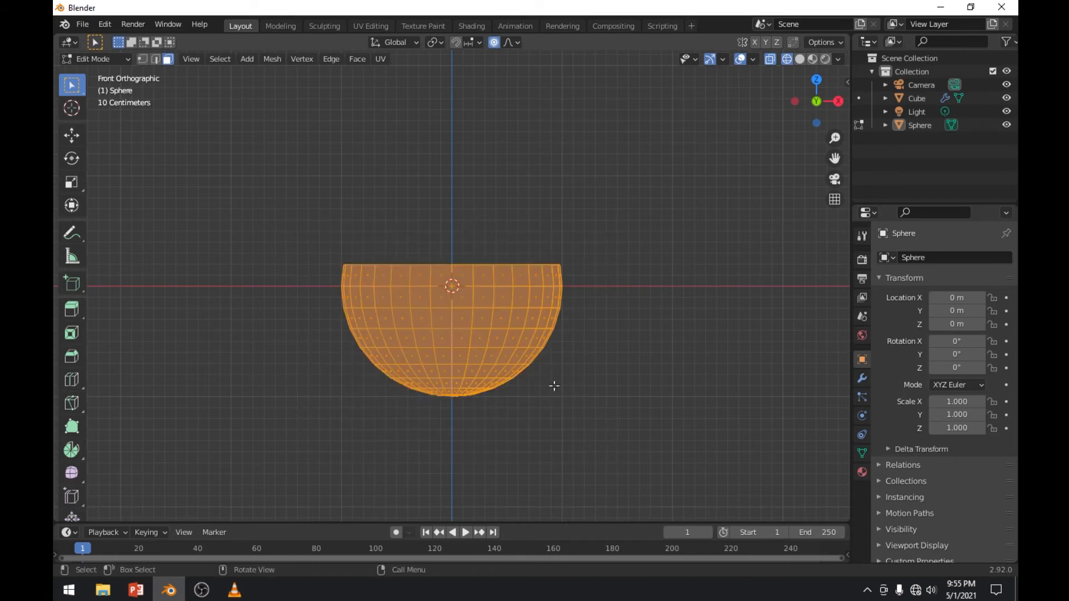
pyautogui.press('s')
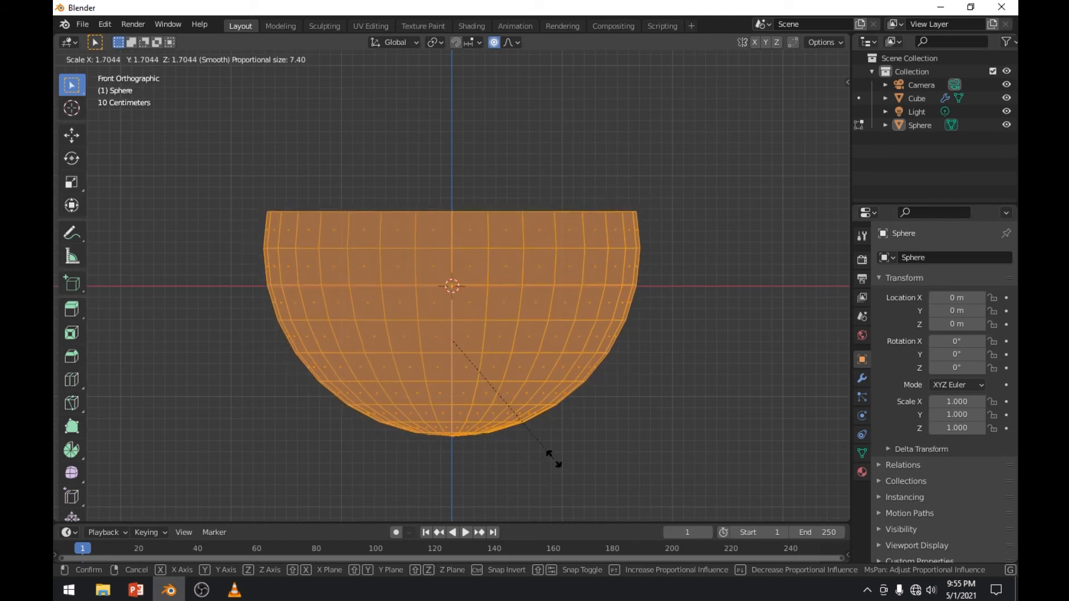
pyautogui.click(573, 464)
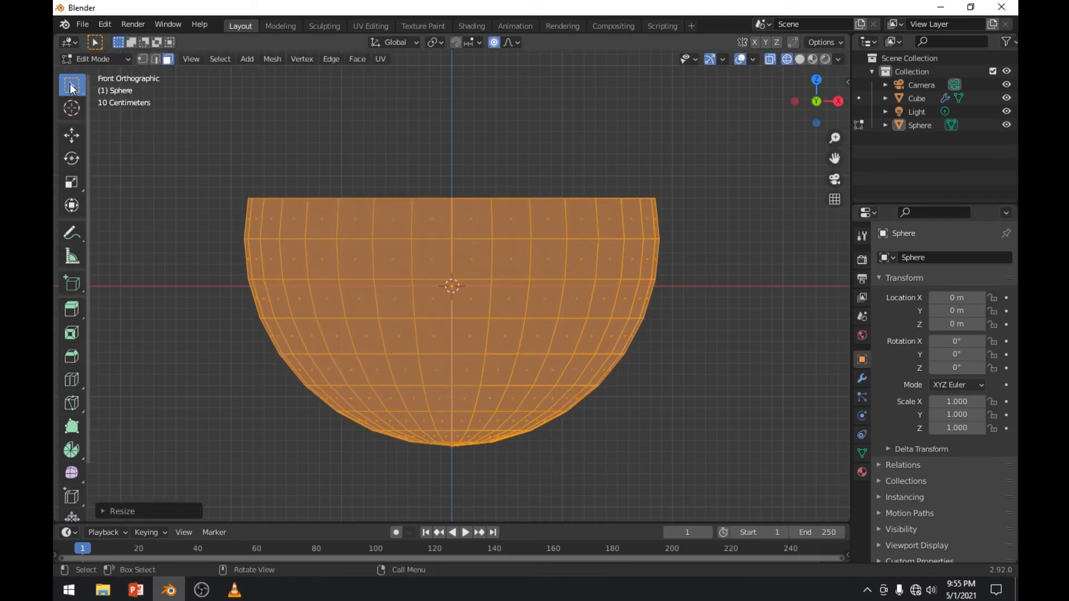
pyautogui.click(688, 326)
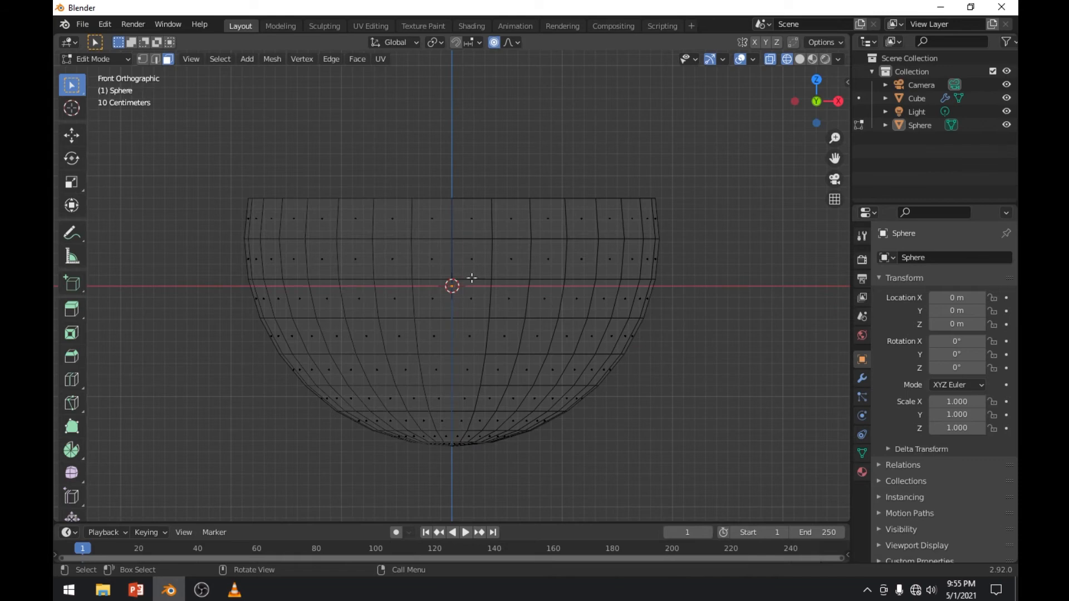
# In edge select mode, select the bowl's innermost bottom cap and extrude it slightly downward as a small foot, then deselect it
pyautogui.scroll(-2, 545, 314)
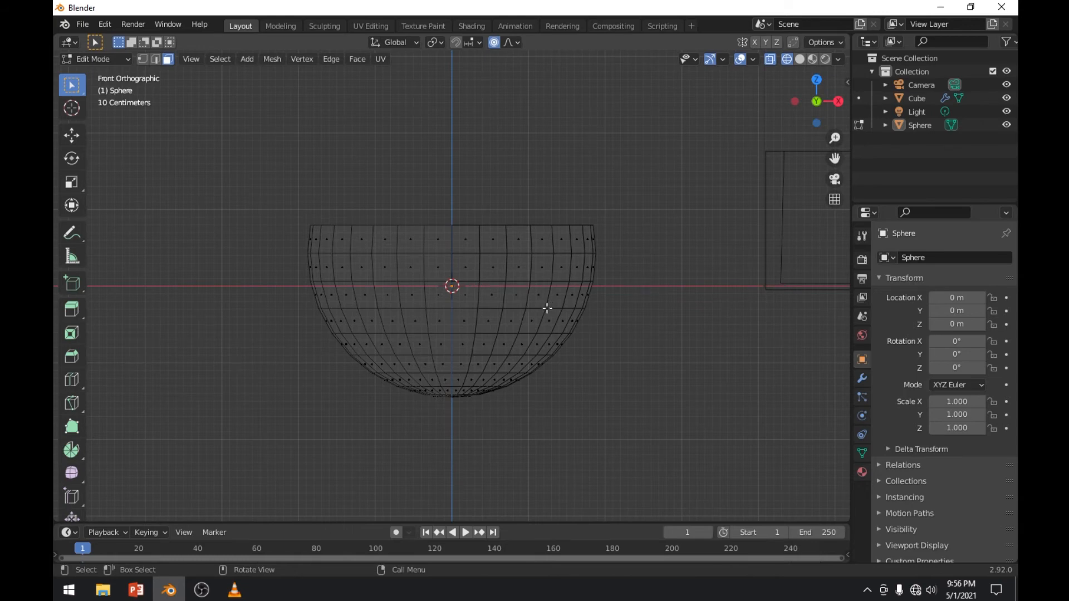
pyautogui.moveTo(515, 362); pyautogui.dragTo(319, 167, button='middle')
pyautogui.scroll(4, 492, 224)
pyautogui.moveTo(558, 167); pyautogui.dragTo(551, 208, button='middle')
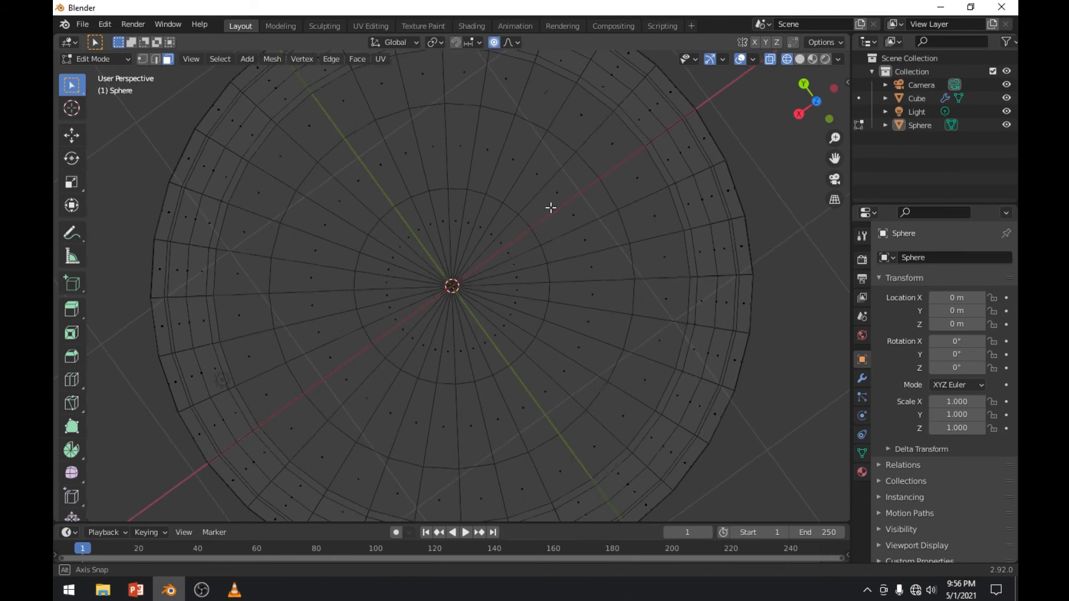
pyautogui.click(158, 60)
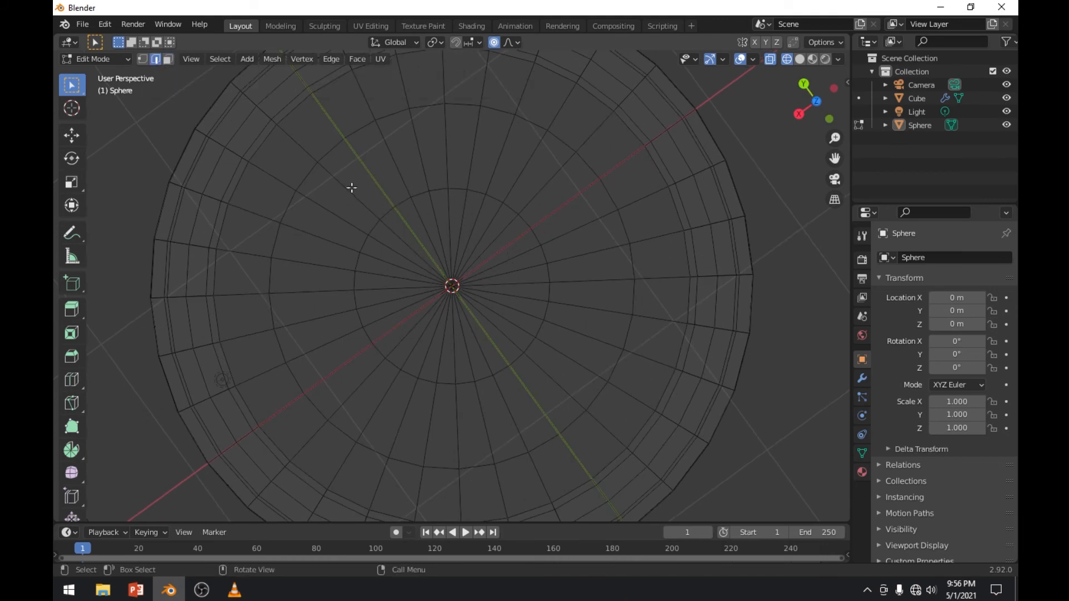
pyautogui.moveTo(338, 183); pyautogui.dragTo(573, 393)
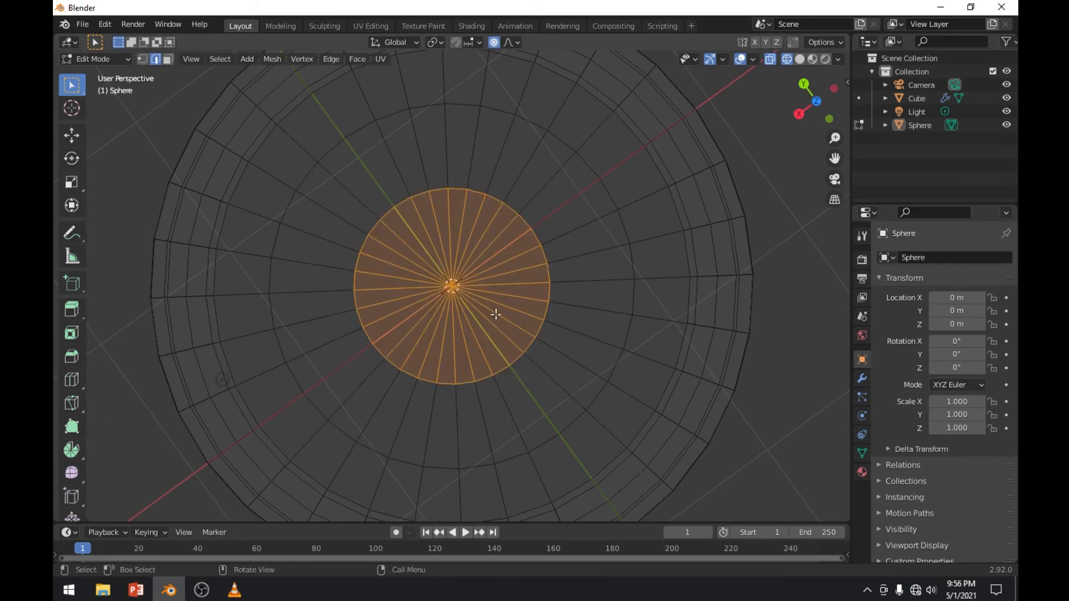
pyautogui.moveTo(524, 244); pyautogui.dragTo(497, 351, button='middle')
pyautogui.scroll(-2, 604, 315)
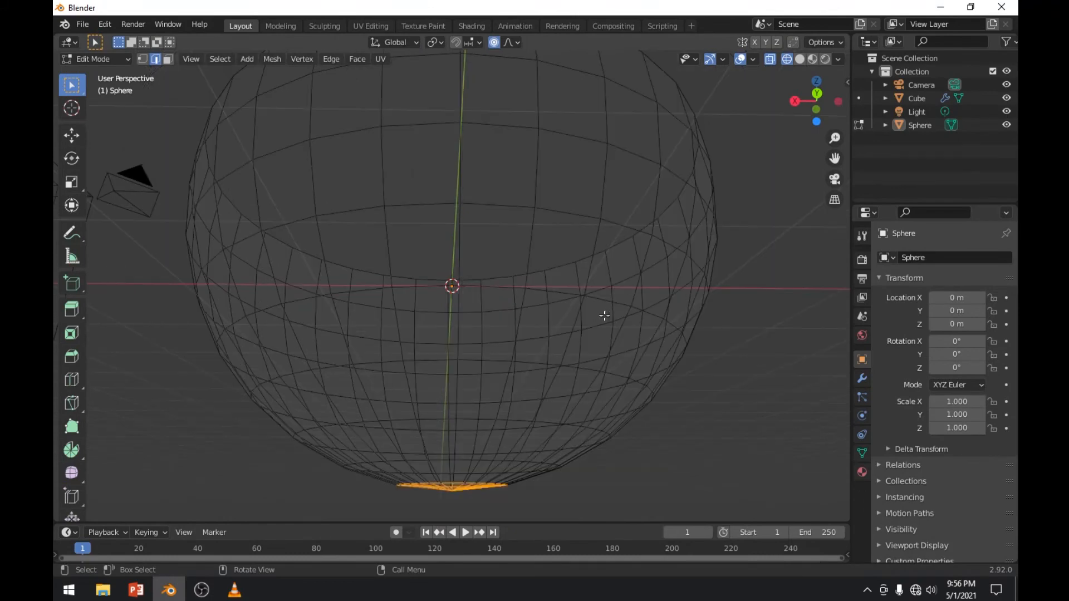
pyautogui.scroll(-1, 518, 429)
pyautogui.moveTo(534, 439)
pyautogui.mouseDown(button='middle')
pyautogui.moveTo(522, 358)
pyautogui.moveTo(517, 457)
pyautogui.moveTo(516, 443)
pyautogui.mouseUp(button='middle')
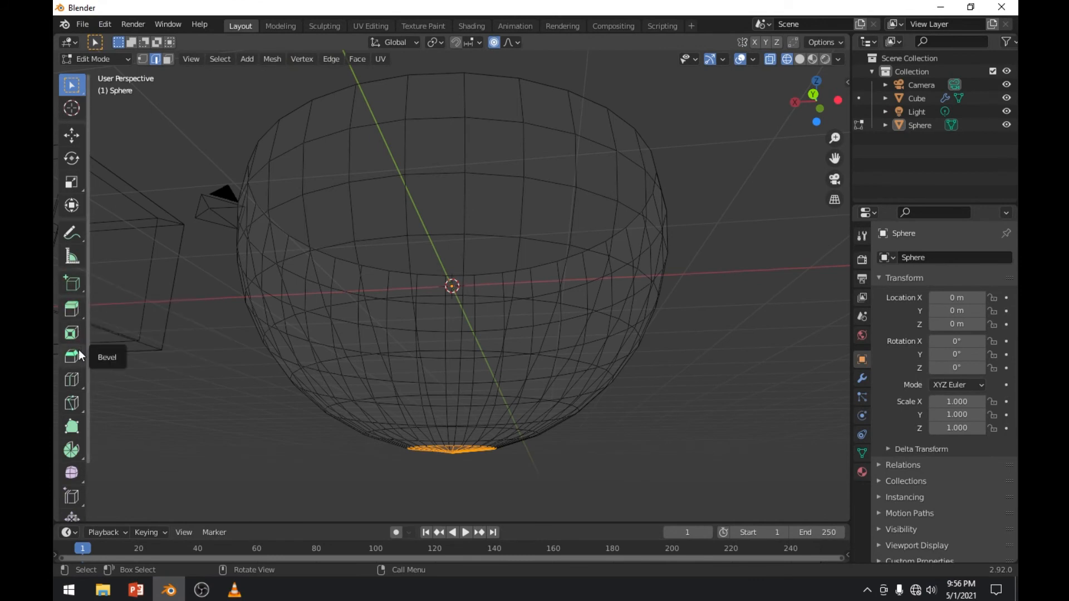
pyautogui.click(75, 310)
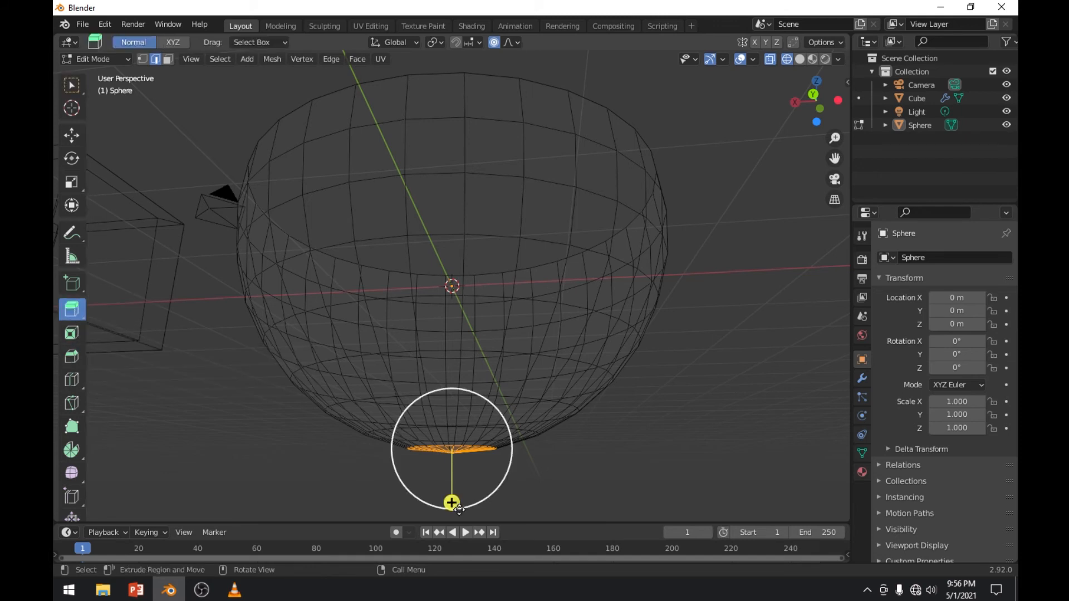
pyautogui.moveTo(451, 500); pyautogui.dragTo(455, 505)
pyautogui.click(555, 482)
pyautogui.moveTo(585, 410); pyautogui.dragTo(629, 511, button='middle')
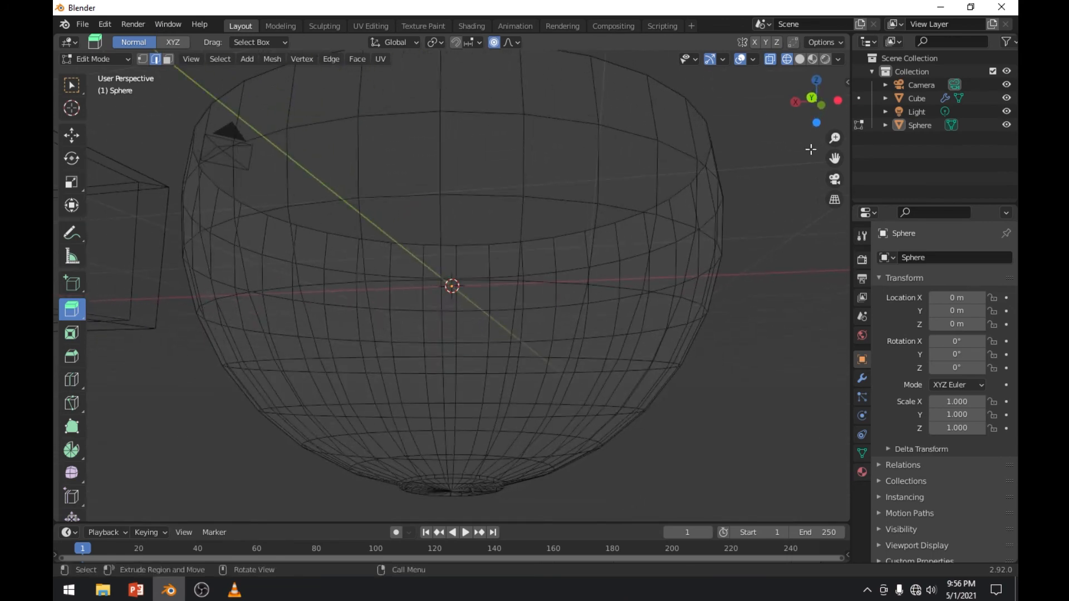
# Switch the viewport back to solid shading, check the bowl from outside and above, and return to Object Mode
pyautogui.click(800, 61)
pyautogui.moveTo(535, 264); pyautogui.dragTo(405, 326, button='middle')
pyautogui.scroll(-3, 405, 325)
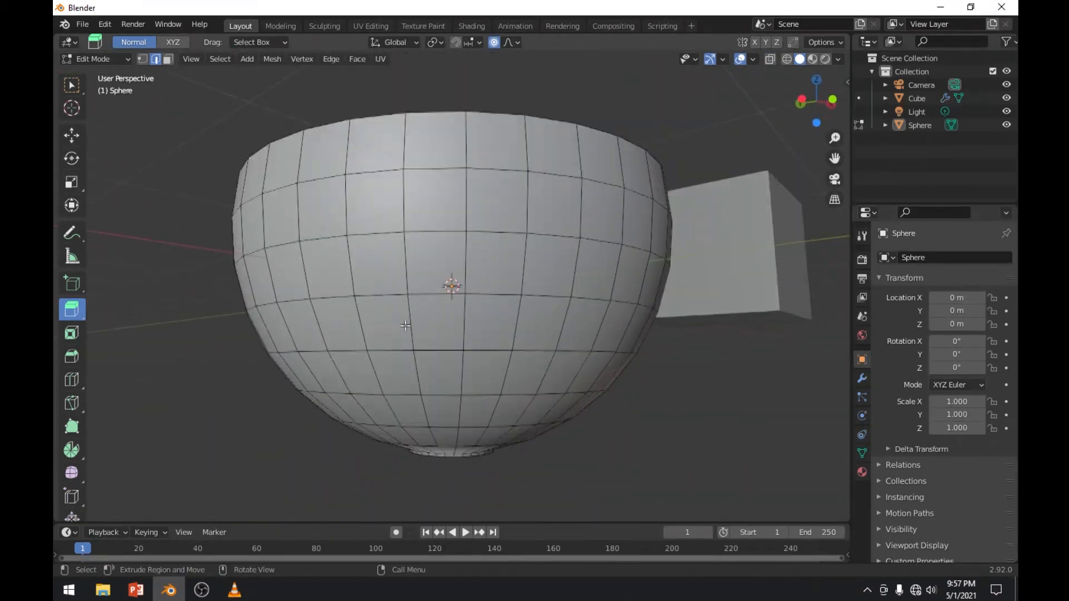
pyautogui.moveTo(500, 355); pyautogui.dragTo(398, 386, button='middle')
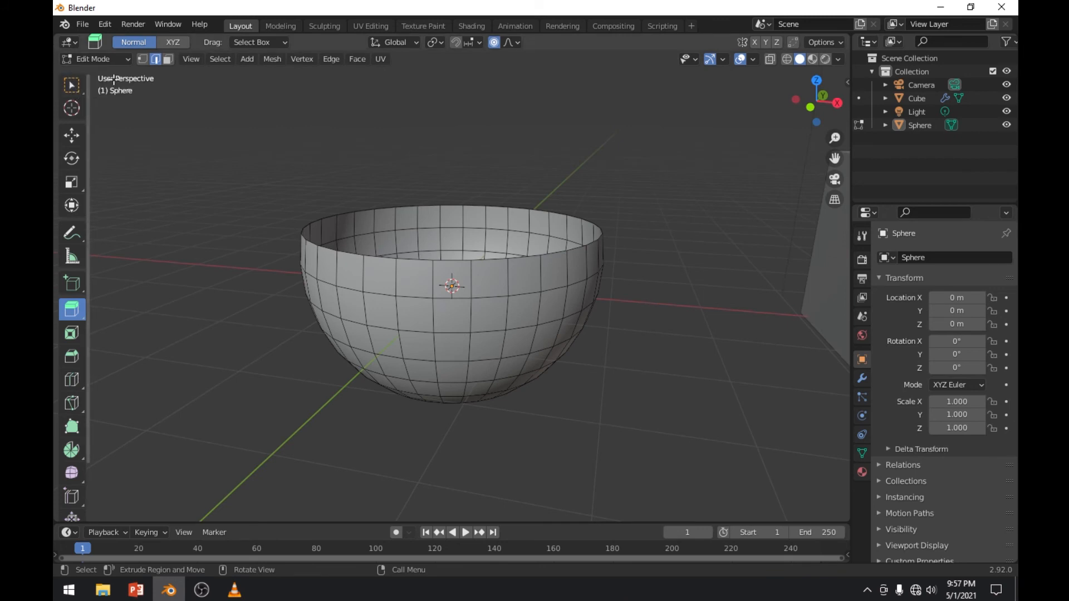
pyautogui.press('Tab')
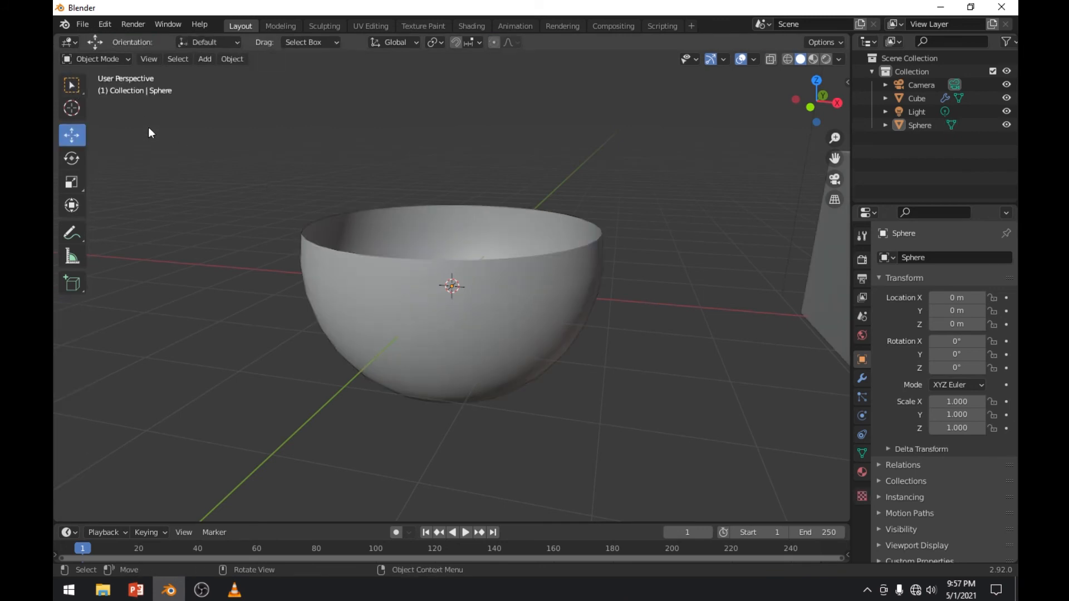
# Select the bowl and add a Solidify modifier to it
pyautogui.click(482, 307)
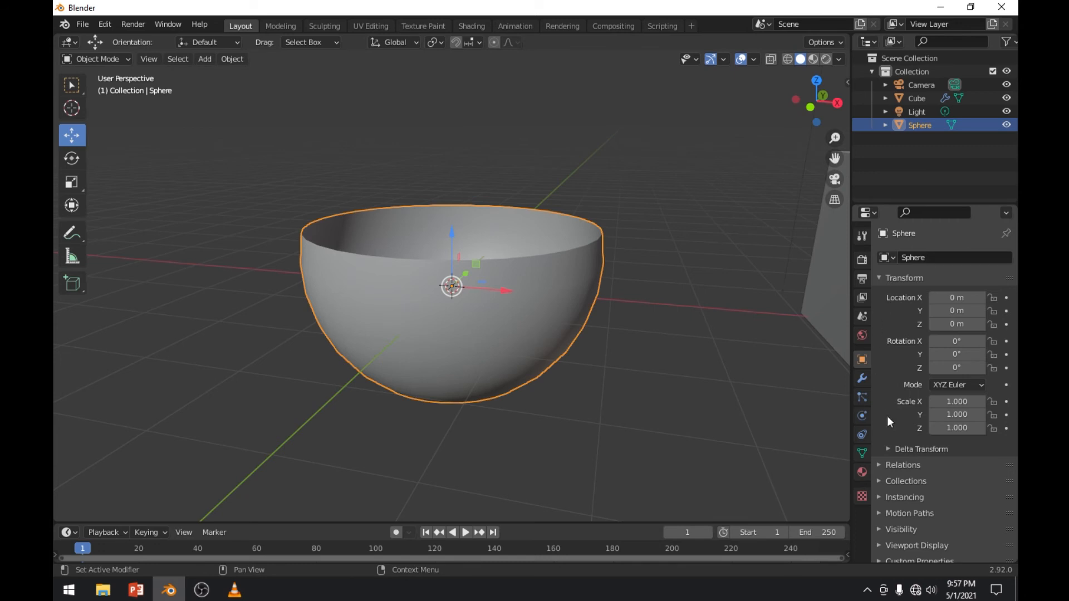
pyautogui.click(862, 381)
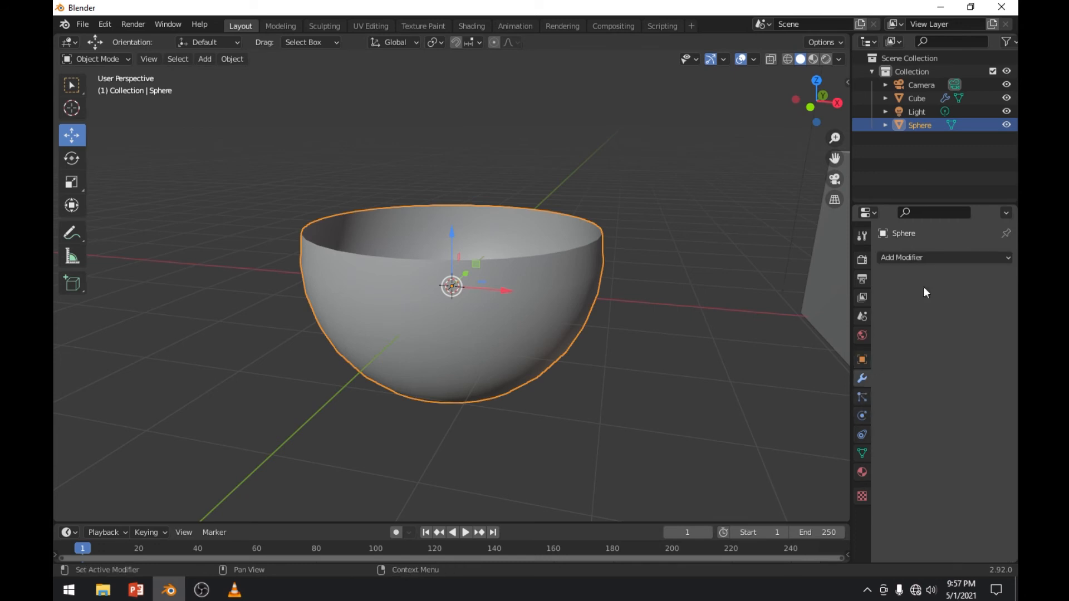
pyautogui.click(926, 258)
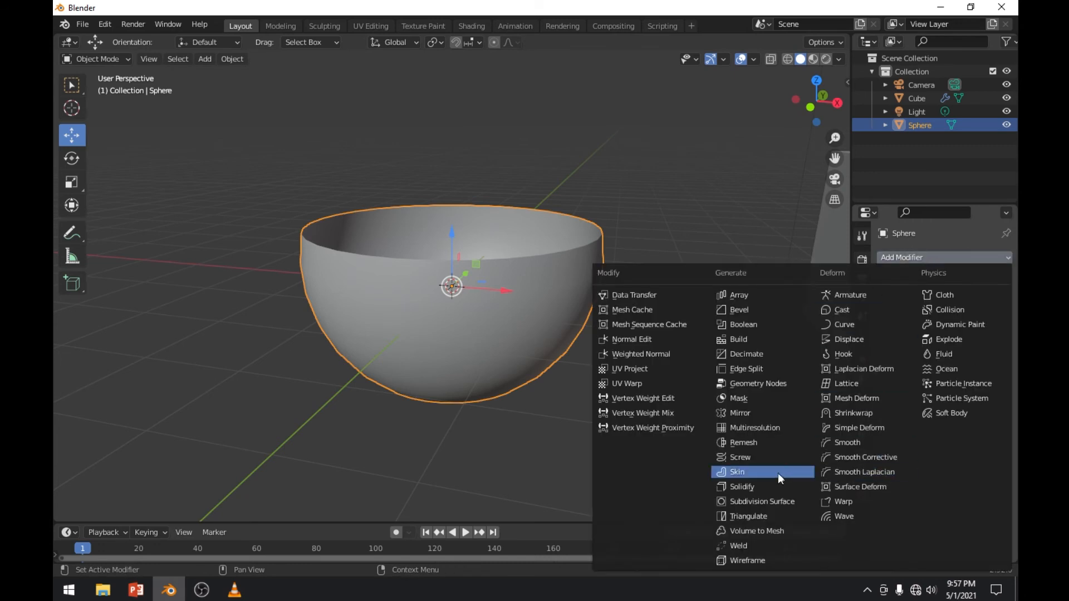
pyautogui.click(754, 486)
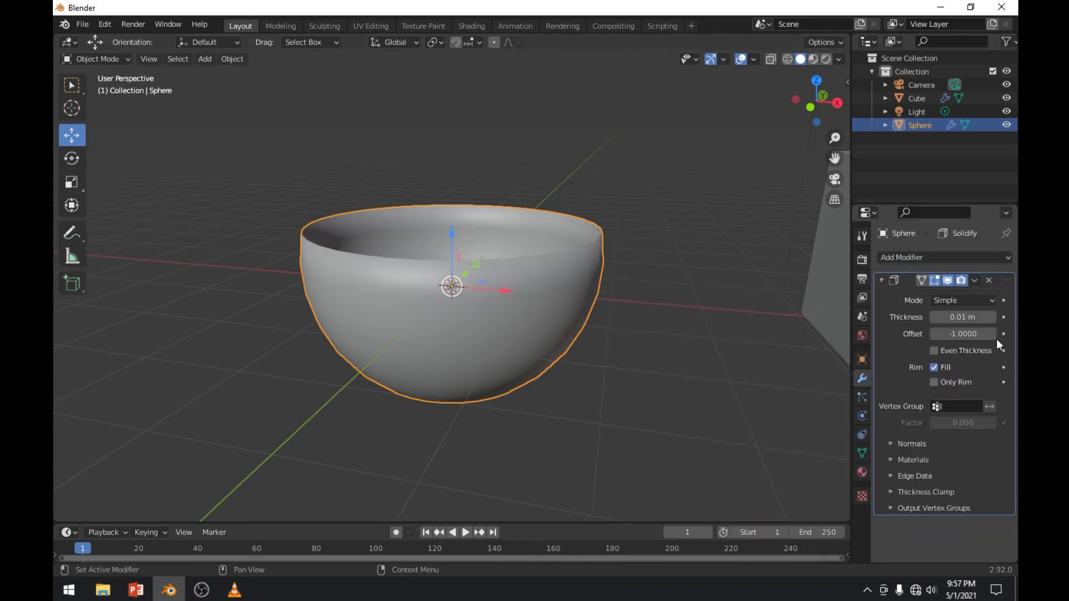
# Set the bowl's Solidify thickness to 0.14 m and check the wall from other angles
pyautogui.moveTo(963, 317); pyautogui.dragTo(991, 317)
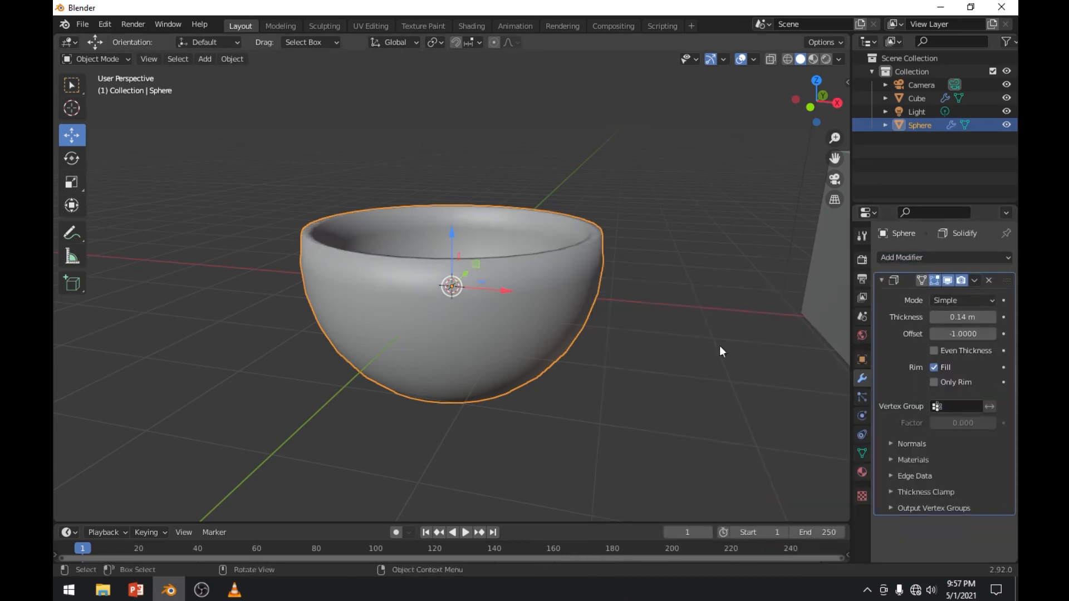
pyautogui.moveTo(719, 345); pyautogui.dragTo(502, 336, button='middle')
pyautogui.moveTo(663, 388); pyautogui.dragTo(656, 323, button='middle')
# Move the bowl off the world origin and scale it down uniformly to about 0.35, keeping it selected
pyautogui.press('g')
pyautogui.click(523, 317)
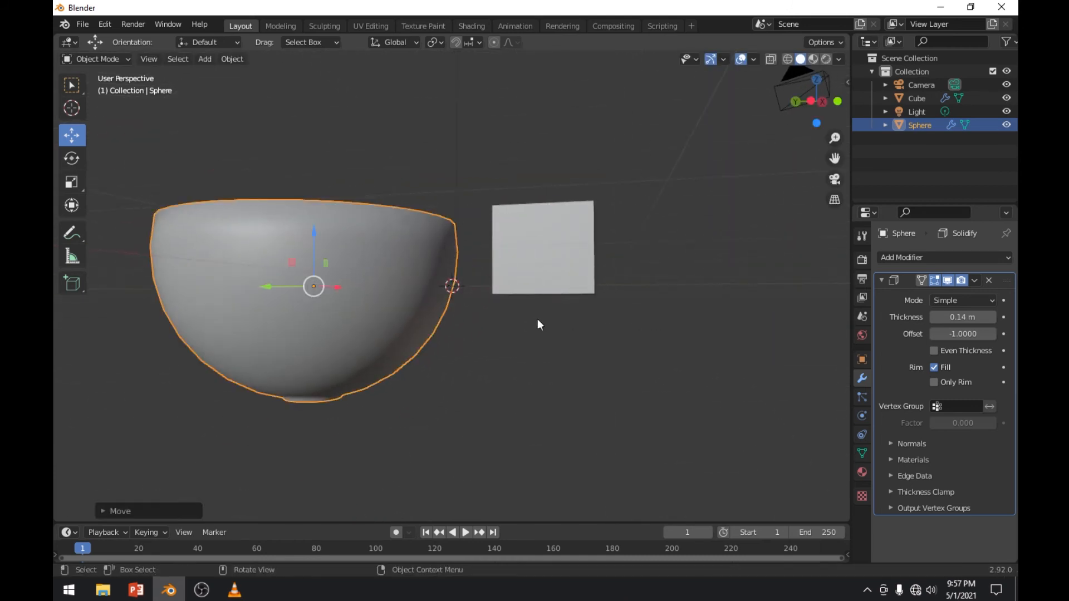
pyautogui.moveTo(537, 319); pyautogui.dragTo(552, 400, button='middle')
pyautogui.scroll(-3, 555, 407)
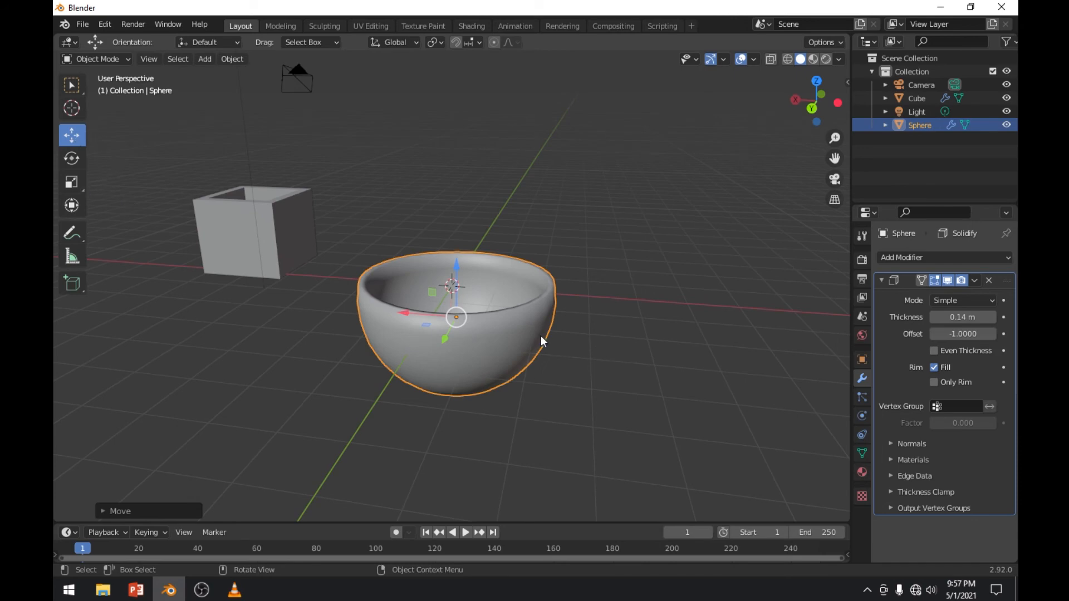
pyautogui.press('s')
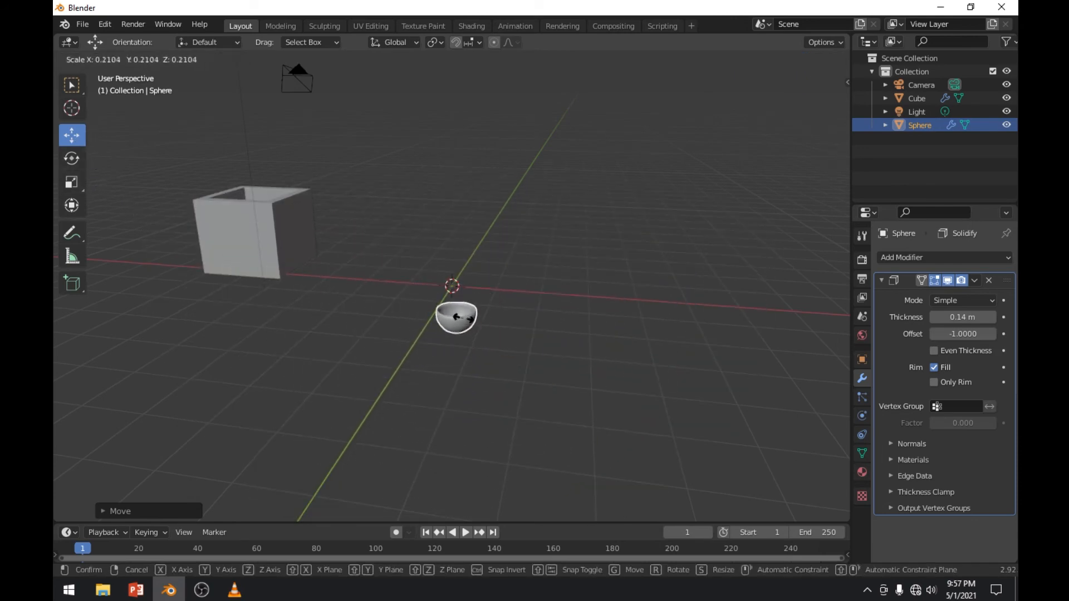
pyautogui.click(467, 321)
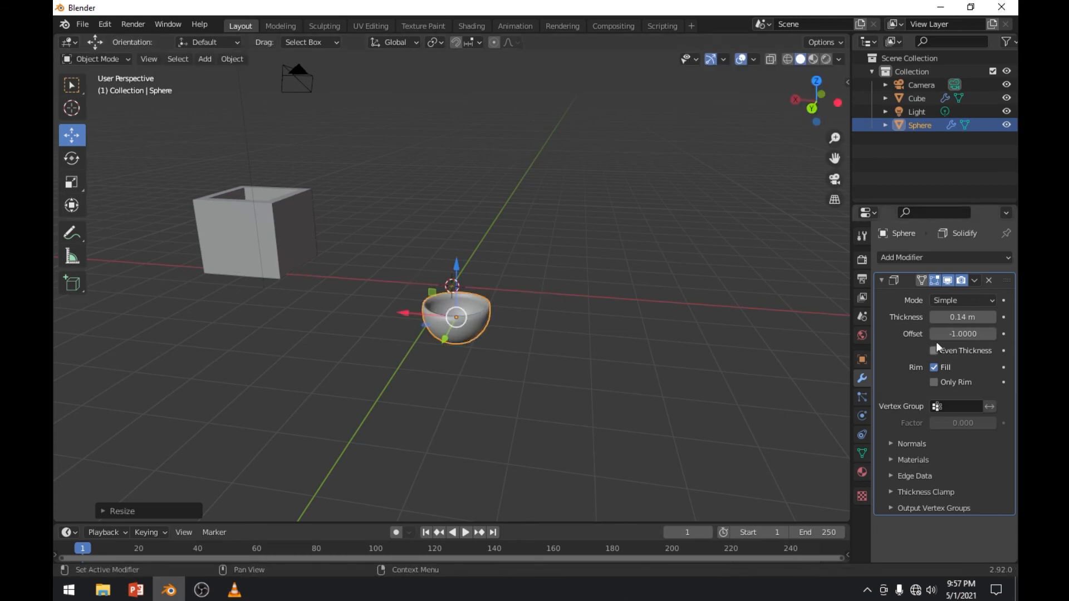
pyautogui.click(613, 305)
pyautogui.click(471, 334)
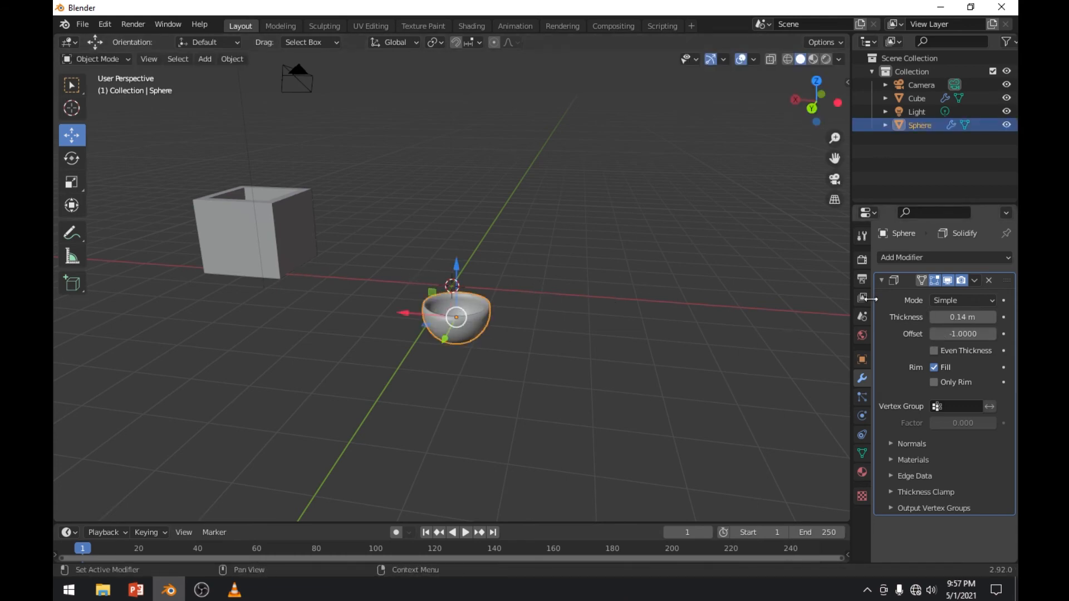
# Set the bowl's X location to 0 m in its object transform properties
pyautogui.click(863, 240)
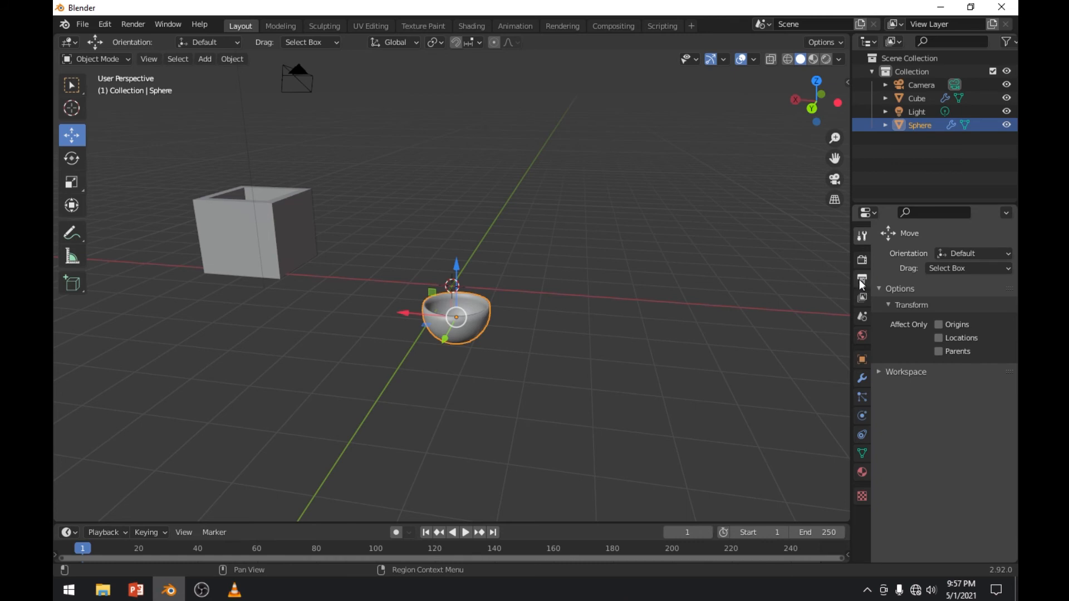
pyautogui.click(863, 298)
pyautogui.click(861, 322)
pyautogui.click(861, 336)
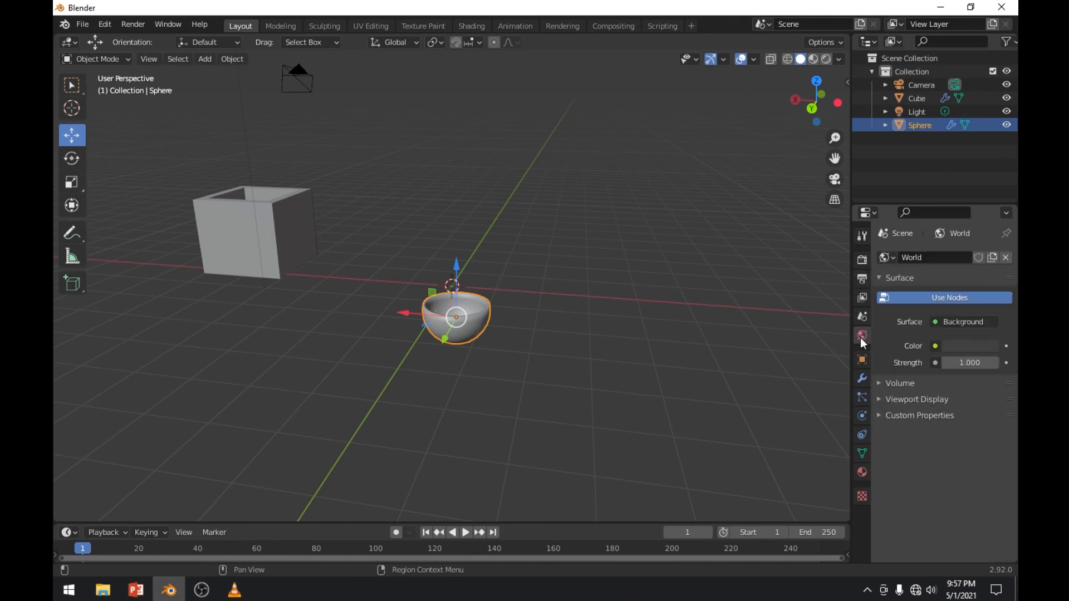
pyautogui.click(861, 359)
pyautogui.click(965, 299)
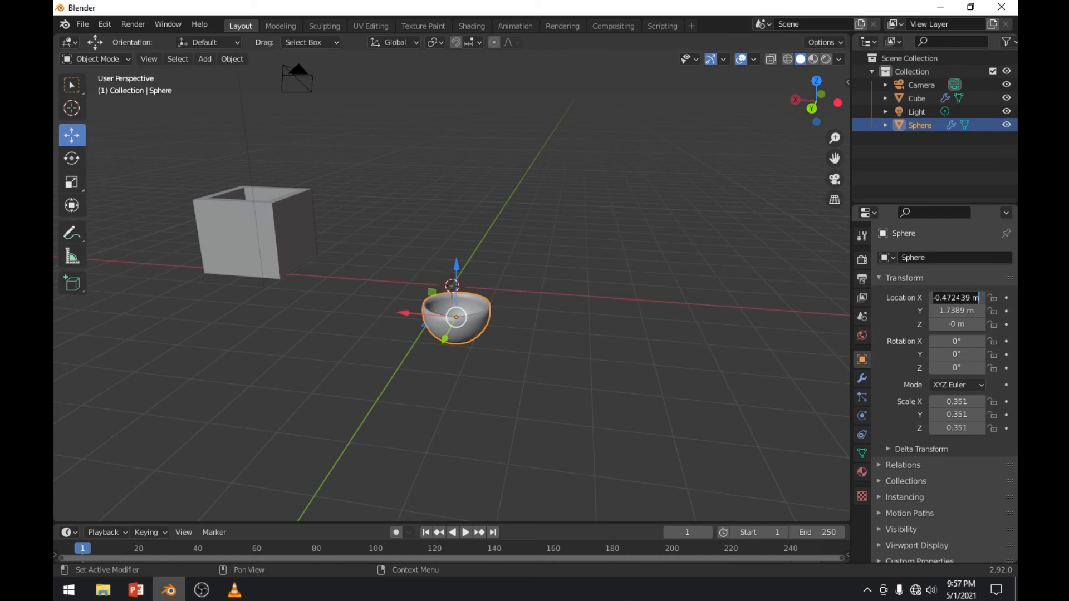
pyautogui.write('0')
pyautogui.press('Return')
# Move the small bowl along the X axis past the box, to about 8.77 m
pyautogui.moveTo(506, 324); pyautogui.dragTo(277, 308, button='middle')
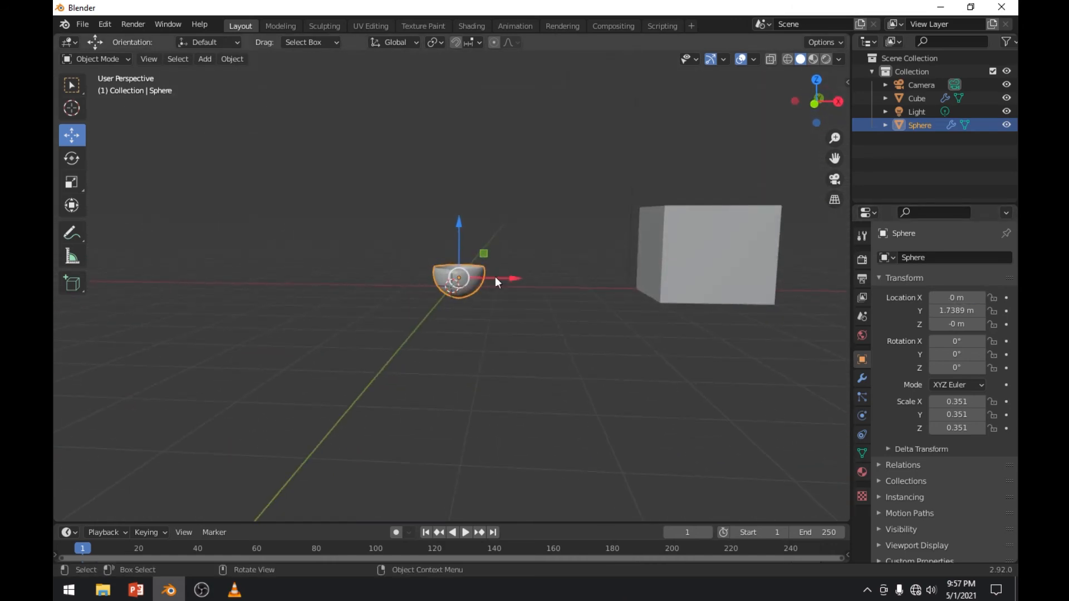
pyautogui.moveTo(506, 275); pyautogui.dragTo(53, 339)
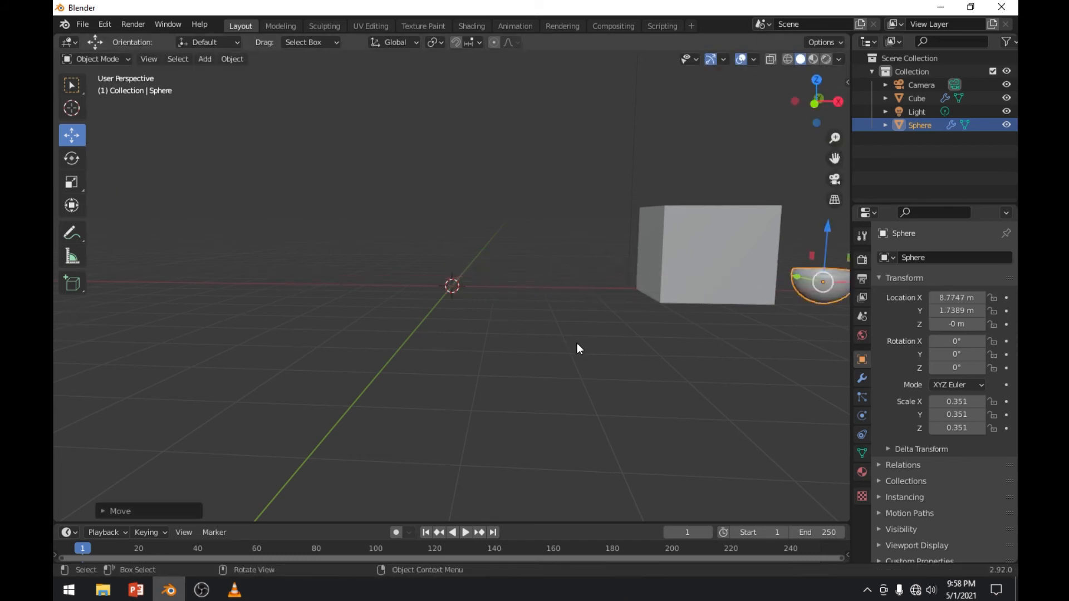
pyautogui.moveTo(578, 349); pyautogui.dragTo(395, 252, button='middle')
pyautogui.moveTo(340, 161); pyautogui.dragTo(341, 139)
# Move the hollow box along the X axis to about 8.79 m beside the bowl and deselect it
pyautogui.moveTo(416, 256); pyautogui.dragTo(344, 219, button='middle')
pyautogui.click(320, 216)
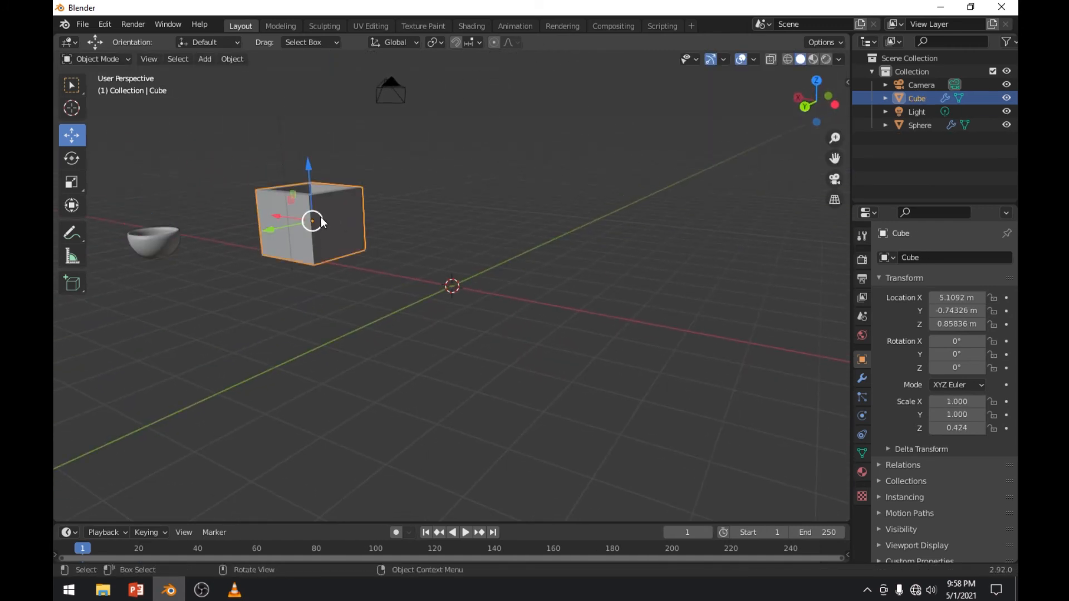
pyautogui.moveTo(282, 216); pyautogui.dragTo(198, 206)
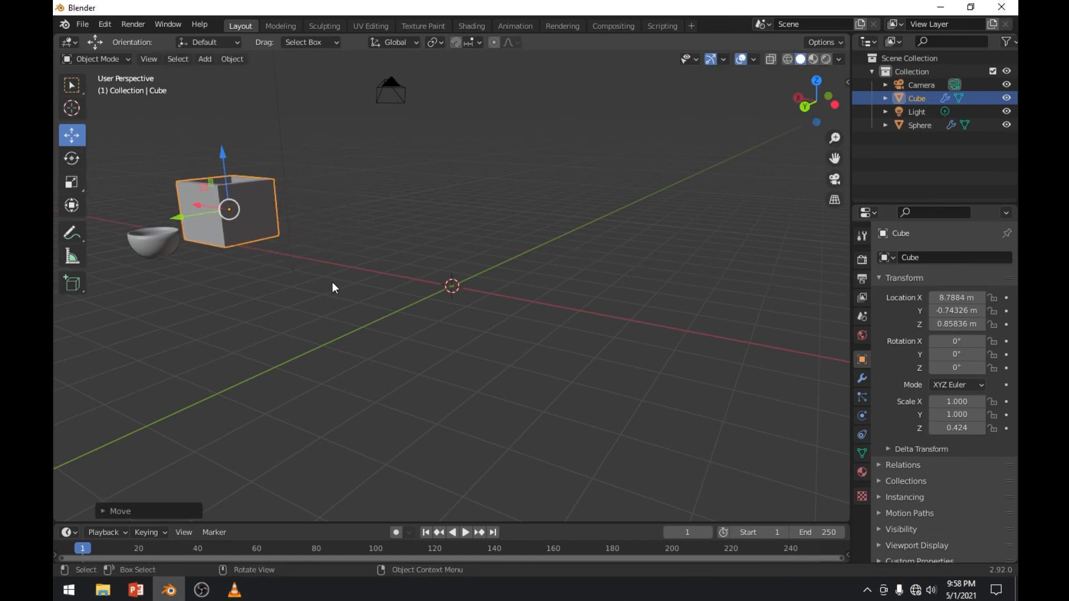
pyautogui.click(332, 281)
pyautogui.moveTo(331, 281); pyautogui.dragTo(420, 298, button='middle')
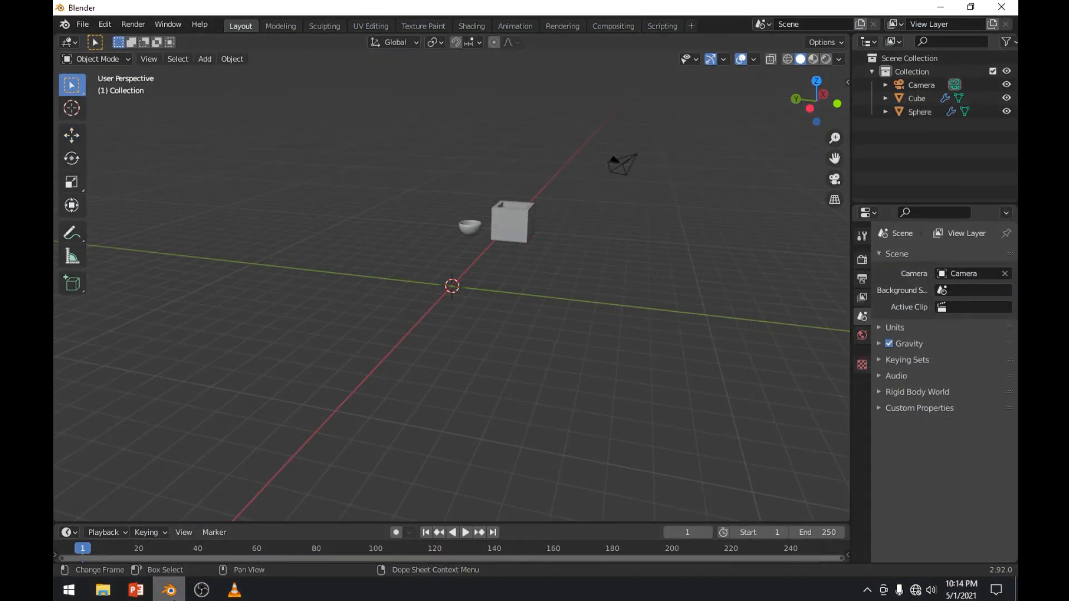
# Switch to PowerPoint to review the 3D modeling shortcut table, and return to Blender
pyautogui.click(136, 590)
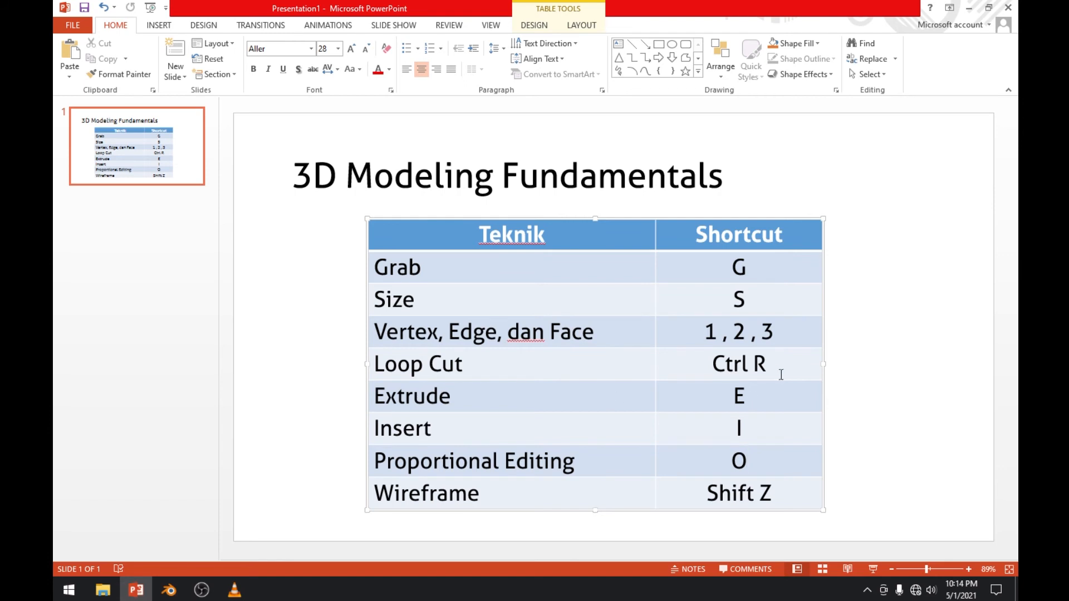
pyautogui.click(168, 590)
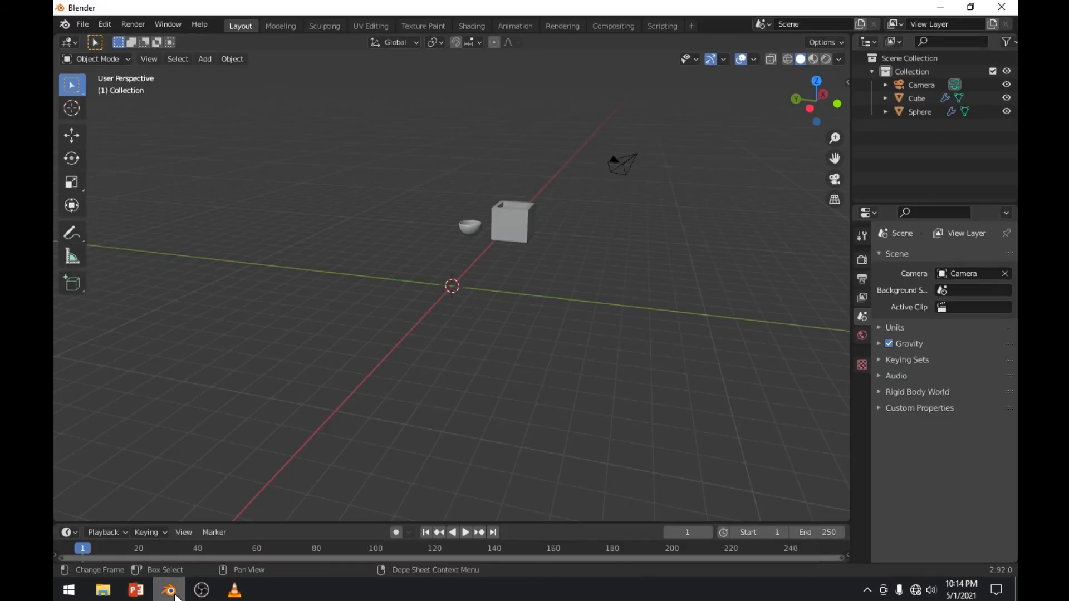
# Add a plane mesh at the world origin
pyautogui.moveTo(296, 272); pyautogui.dragTo(360, 384, button='middle')
pyautogui.hotkey('shift', 'a')
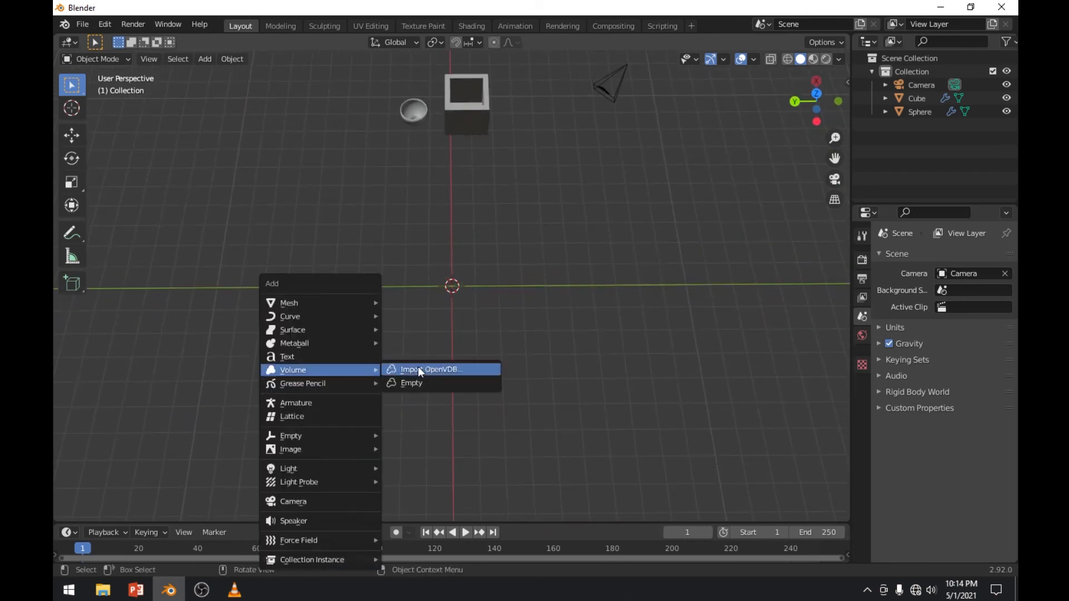
pyautogui.moveTo(365, 305)
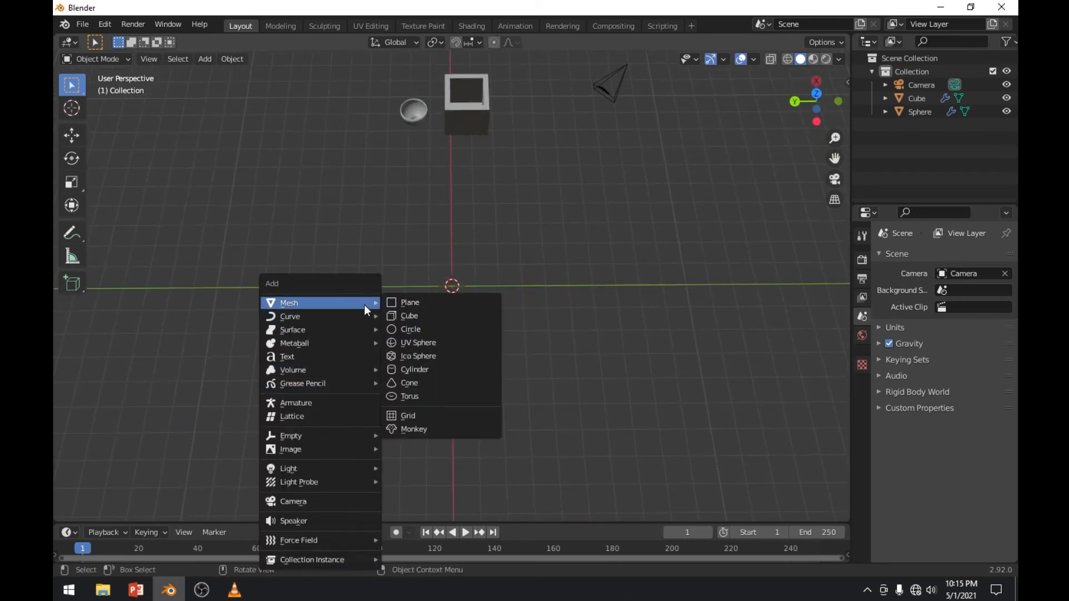
pyautogui.click(429, 302)
pyautogui.scroll(5, 496, 285)
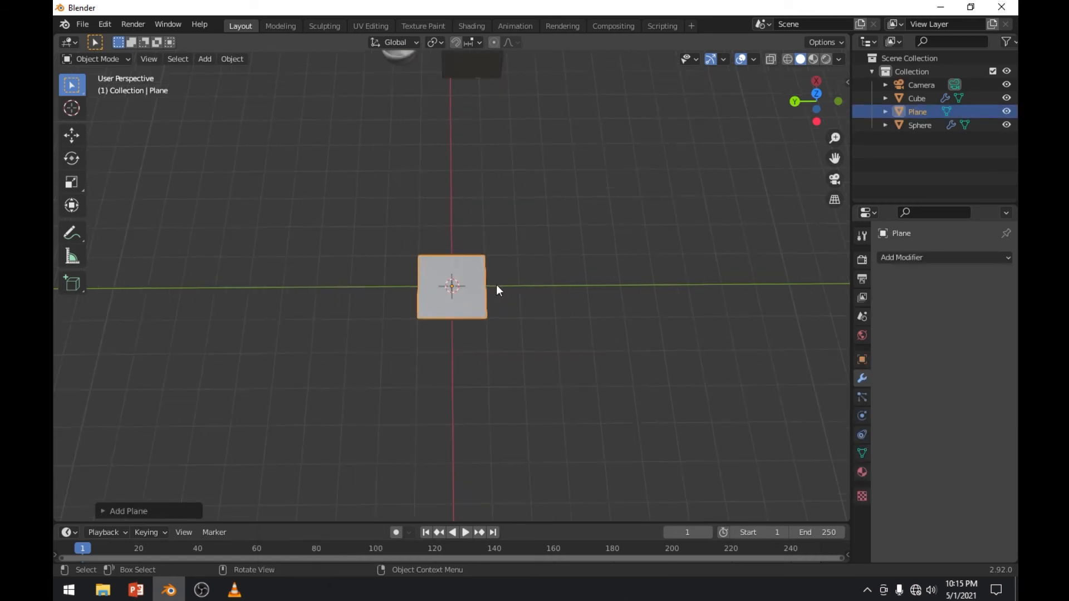
# Scale the new plane up uniformly to about 2.9 times its size and look at it from above
pyautogui.scroll(-1, 496, 285)
pyautogui.scroll(-1, 494, 285)
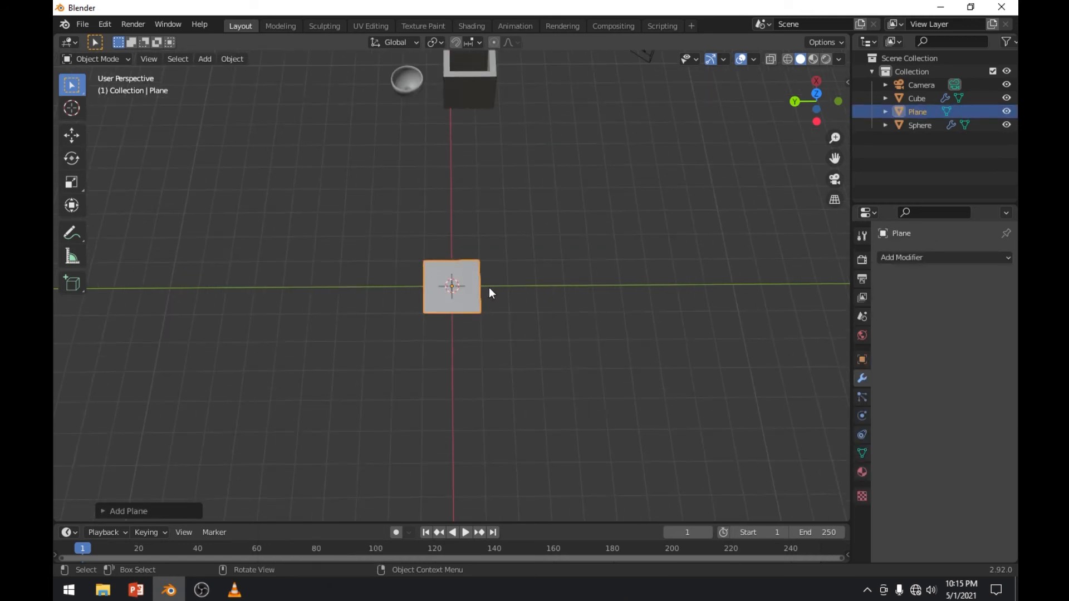
pyautogui.scroll(1, 489, 287)
pyautogui.press('s')
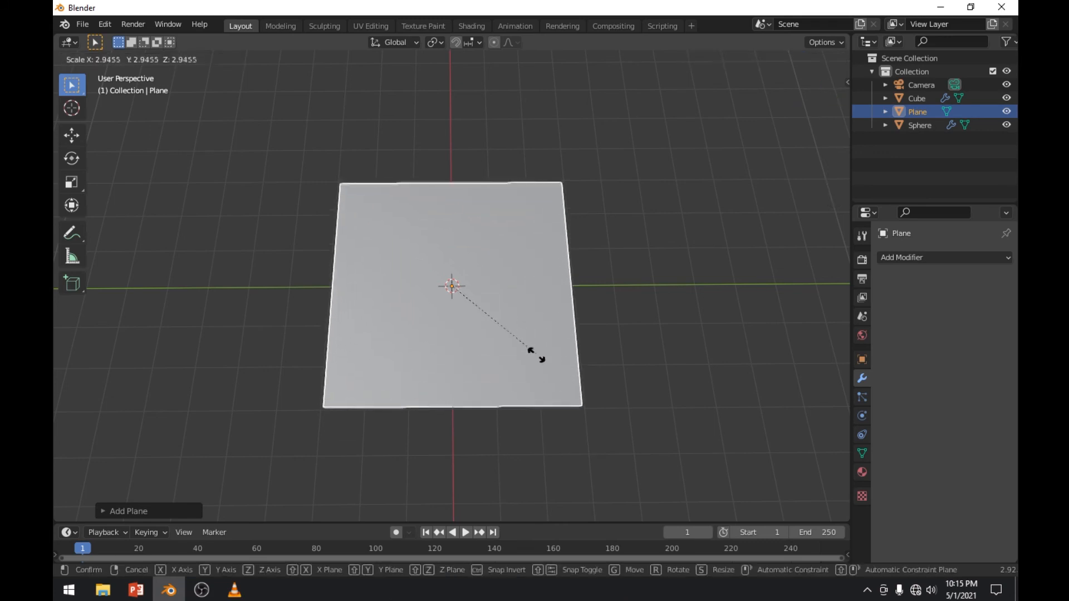
pyautogui.click(541, 351)
pyautogui.moveTo(544, 351); pyautogui.dragTo(600, 376, button='middle')
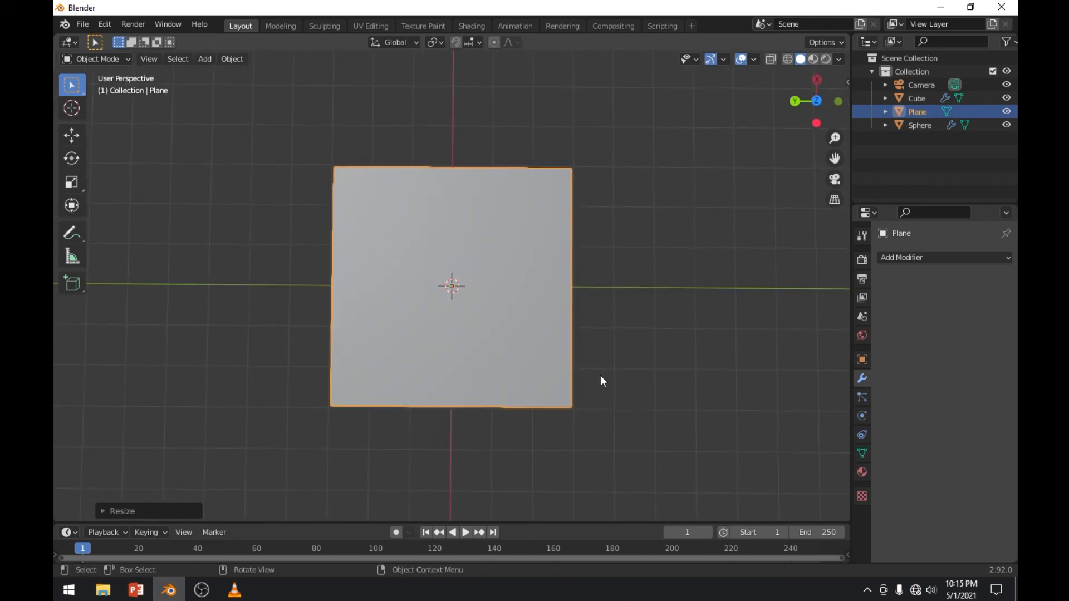
# In Edit Mode, inset the plane's face by about 0.13 m to form a narrow border
pyautogui.press('Tab')
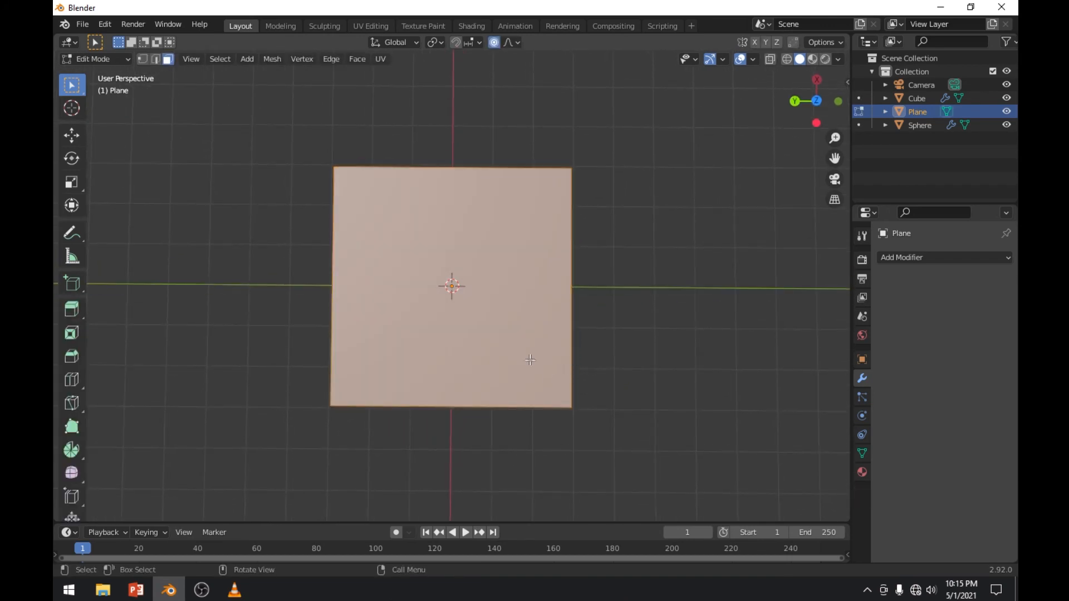
pyautogui.press('i')
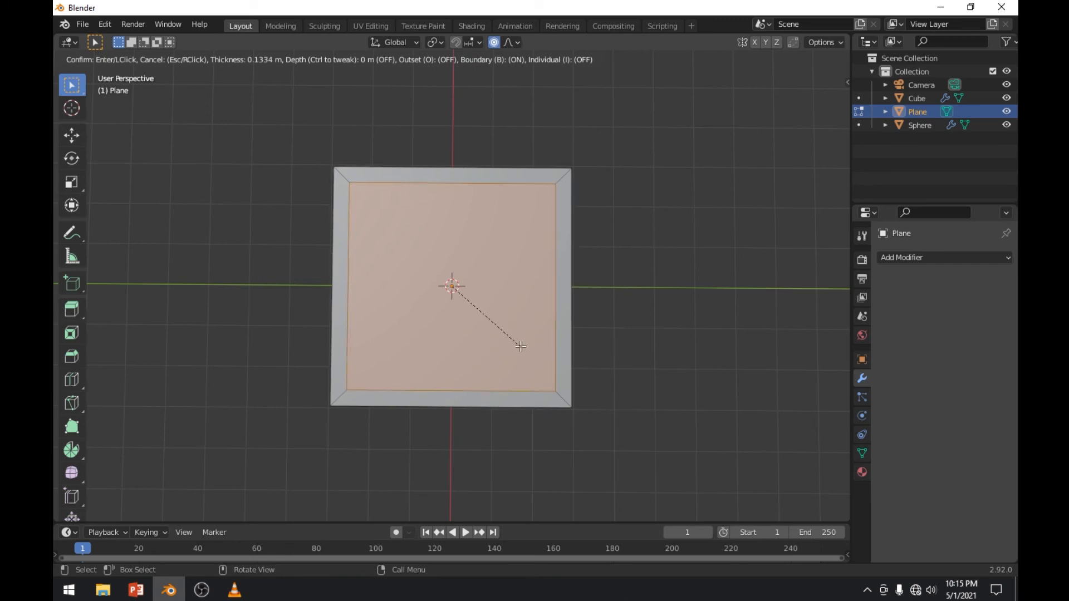
pyautogui.click(521, 346)
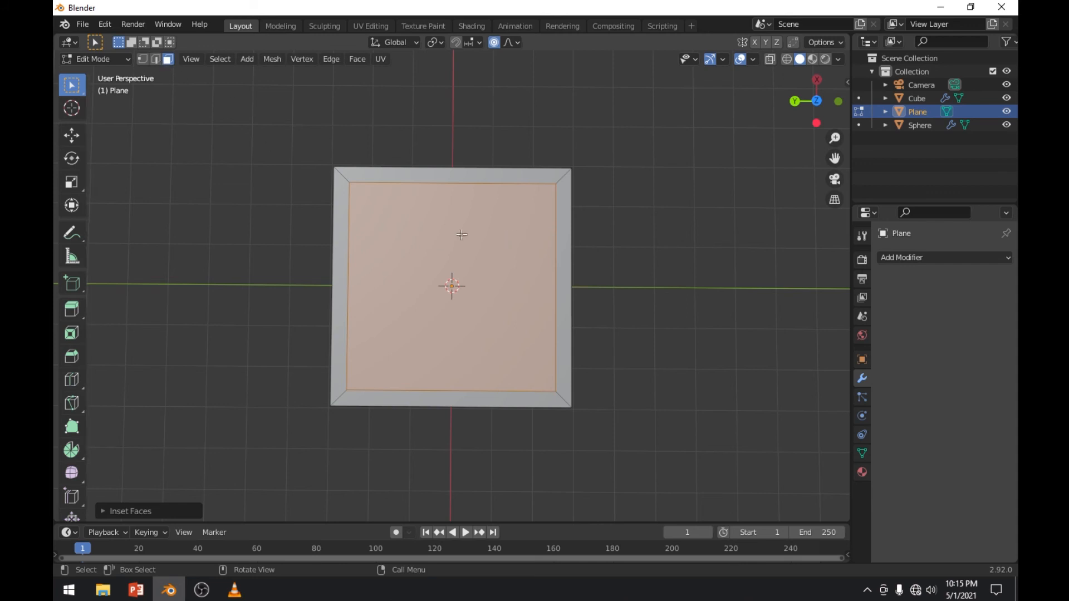
# Delete the plane's inner face so that only the square border frame remains
pyautogui.click(449, 255)
pyautogui.press('x')
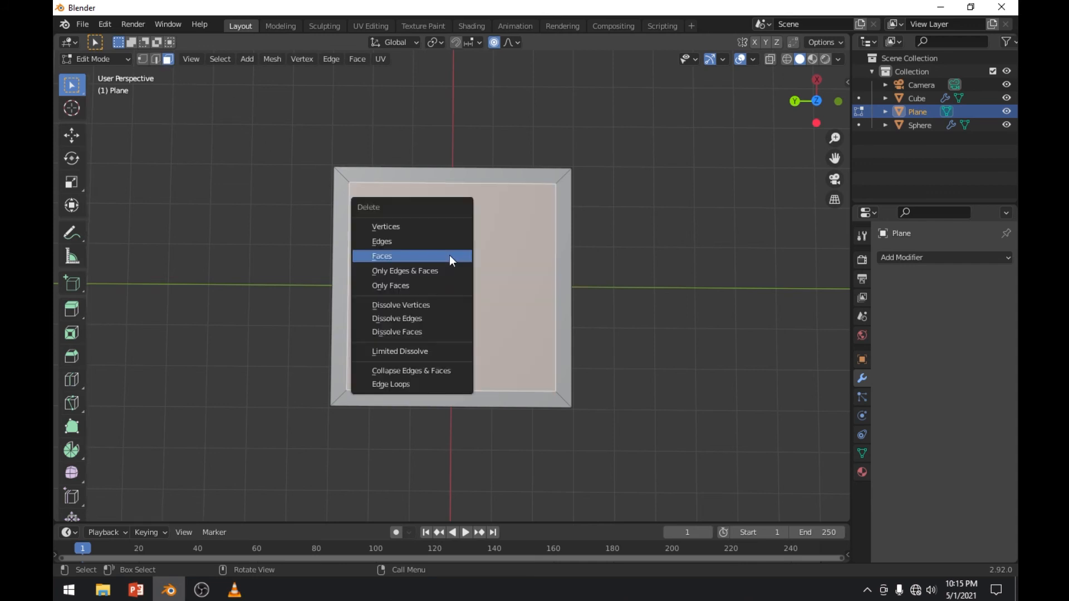
pyautogui.click(450, 256)
pyautogui.moveTo(506, 289); pyautogui.dragTo(507, 206, button='middle')
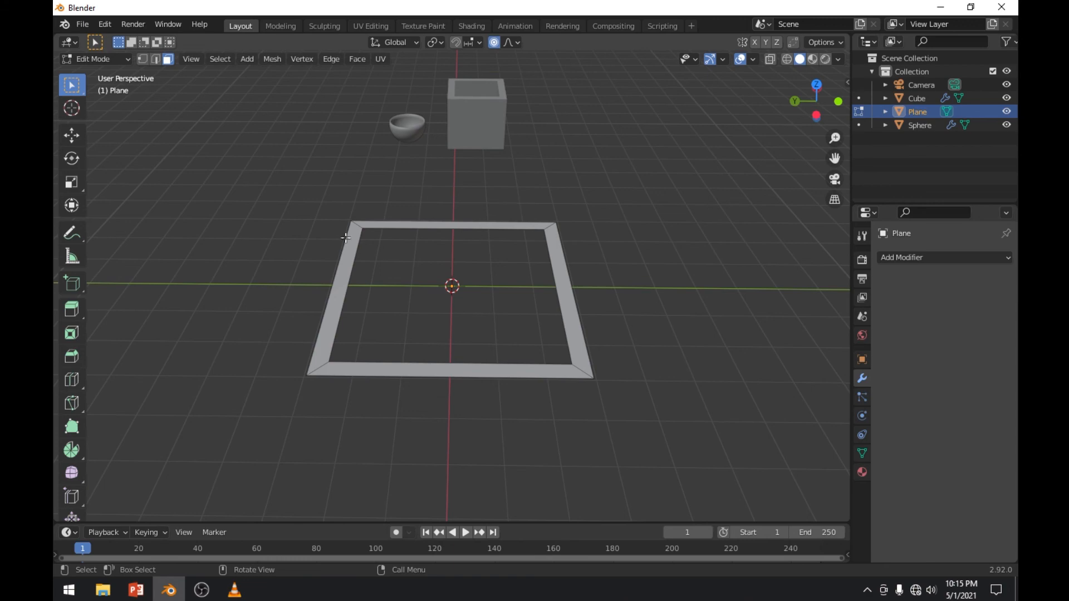
# Select all four border faces of the square frame with a box selection
pyautogui.moveTo(353, 258)
pyautogui.mouseDown(button='middle')
pyautogui.moveTo(358, 203)
pyautogui.moveTo(304, 298)
pyautogui.moveTo(351, 291)
pyautogui.moveTo(353, 311)
pyautogui.moveTo(350, 285)
pyautogui.moveTo(372, 280)
pyautogui.moveTo(356, 278)
pyautogui.mouseUp(button='middle')
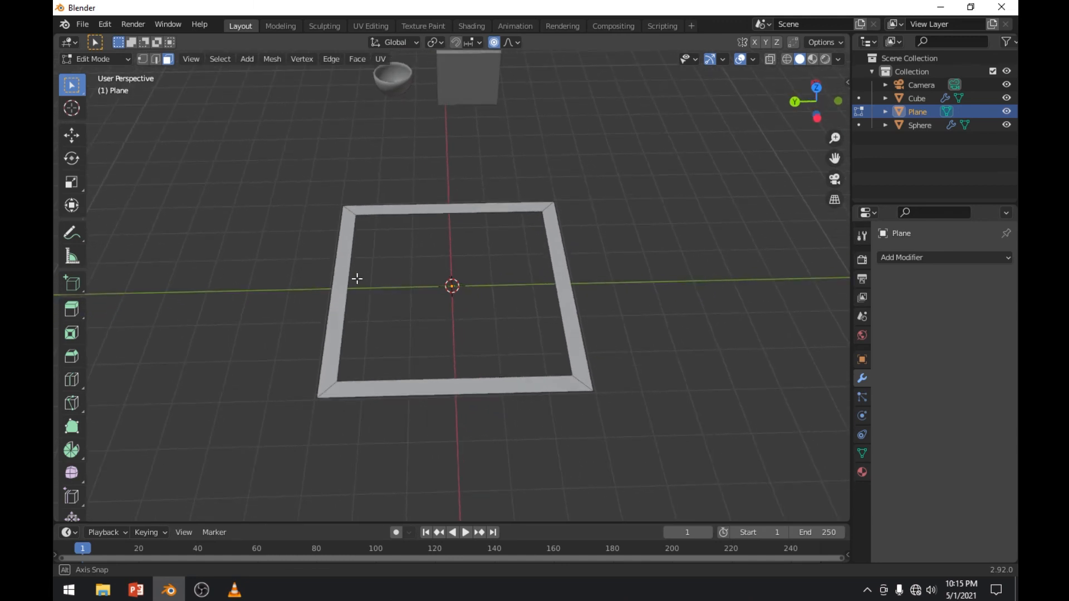
pyautogui.moveTo(307, 210); pyautogui.dragTo(309, 240, button='middle')
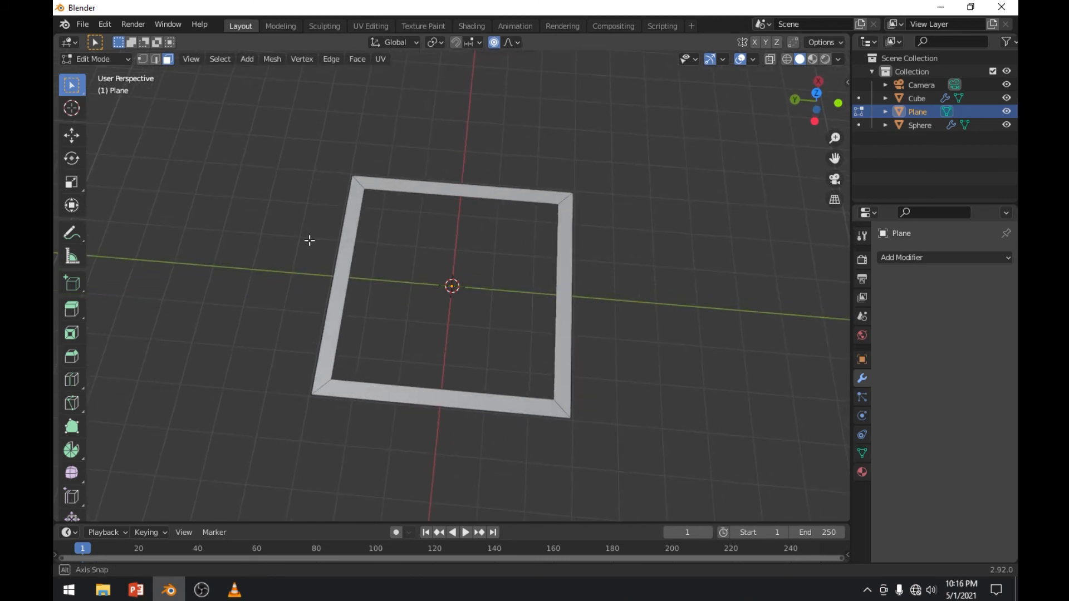
pyautogui.moveTo(298, 165); pyautogui.dragTo(596, 425)
pyautogui.moveTo(626, 410)
pyautogui.mouseDown(button='middle')
pyautogui.moveTo(639, 424)
pyautogui.moveTo(633, 446)
pyautogui.moveTo(633, 405)
pyautogui.mouseUp(button='middle')
# Try extruding the selected frame upward into tall walls, inspect it, and undo the extrusion
pyautogui.press('e')
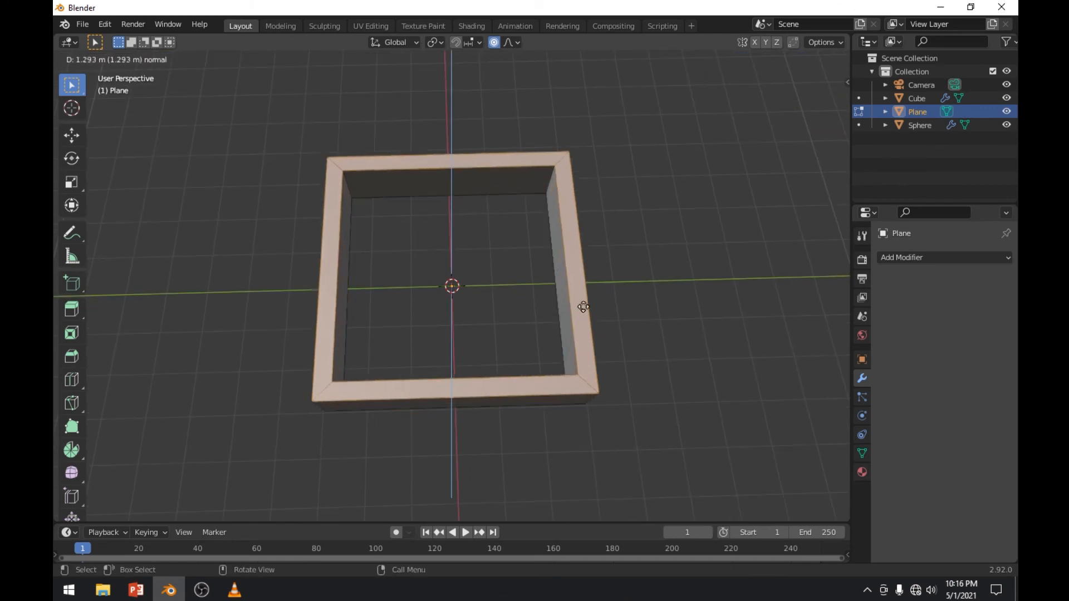
pyautogui.click(583, 272)
pyautogui.click(670, 411)
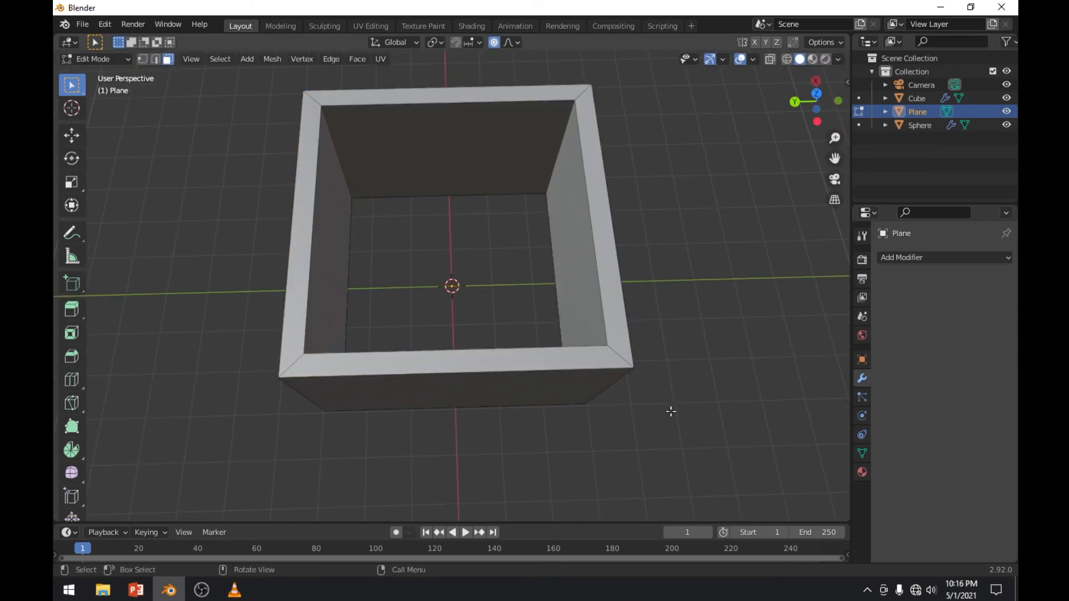
pyautogui.moveTo(670, 410); pyautogui.dragTo(623, 353, button='middle')
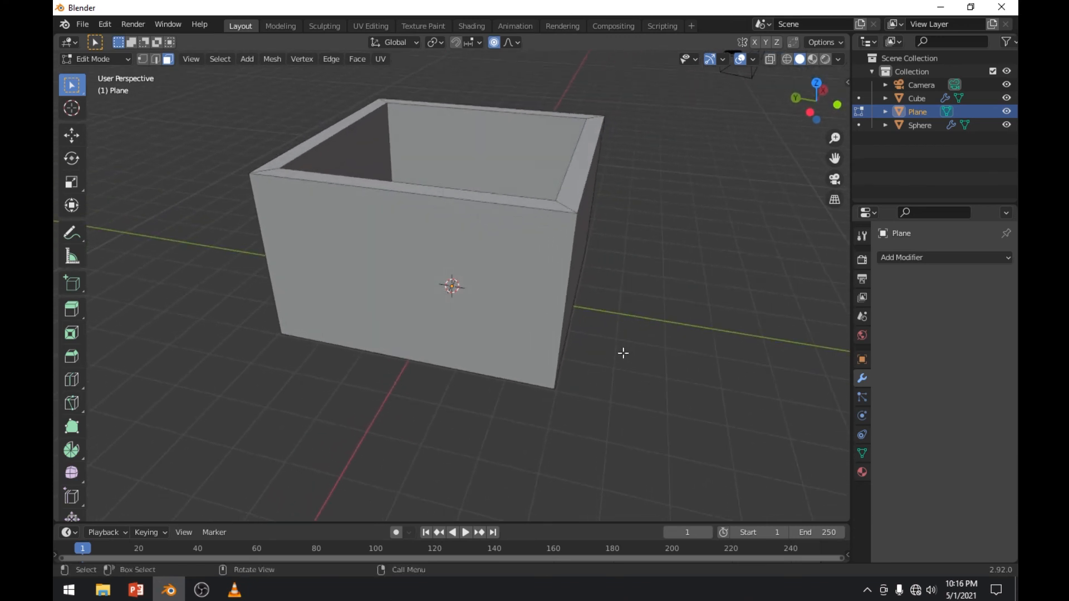
pyautogui.hotkey('ctrl', 'z')
pyautogui.hotkey('ctrl', 'z')
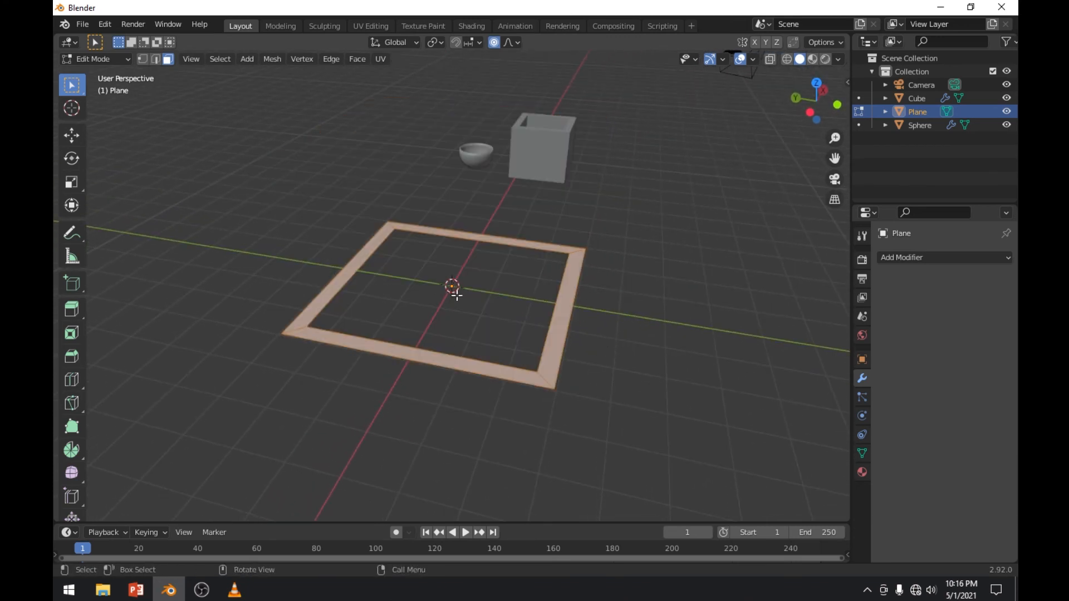
# Extrude the frame's border faces upward about 1.97 m into four walls and clear the selection
pyautogui.press('e')
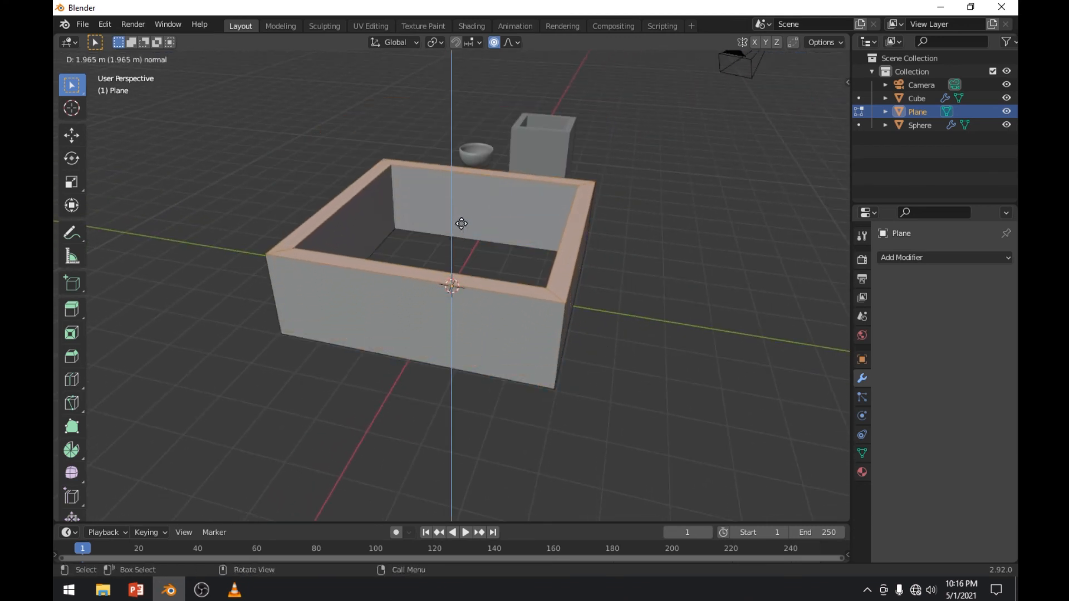
pyautogui.click(462, 222)
pyautogui.click(608, 315)
pyautogui.moveTo(602, 348); pyautogui.dragTo(628, 355, button='middle')
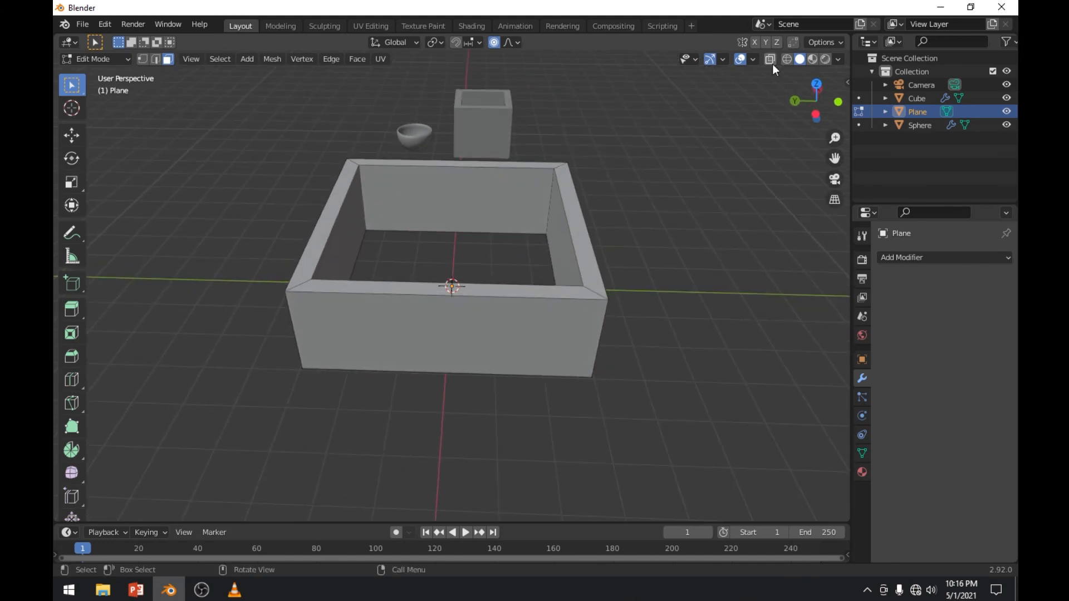
# Add two vertical loop cuts across one half of the front wall to mark the sides of a doorway
pyautogui.click(787, 59)
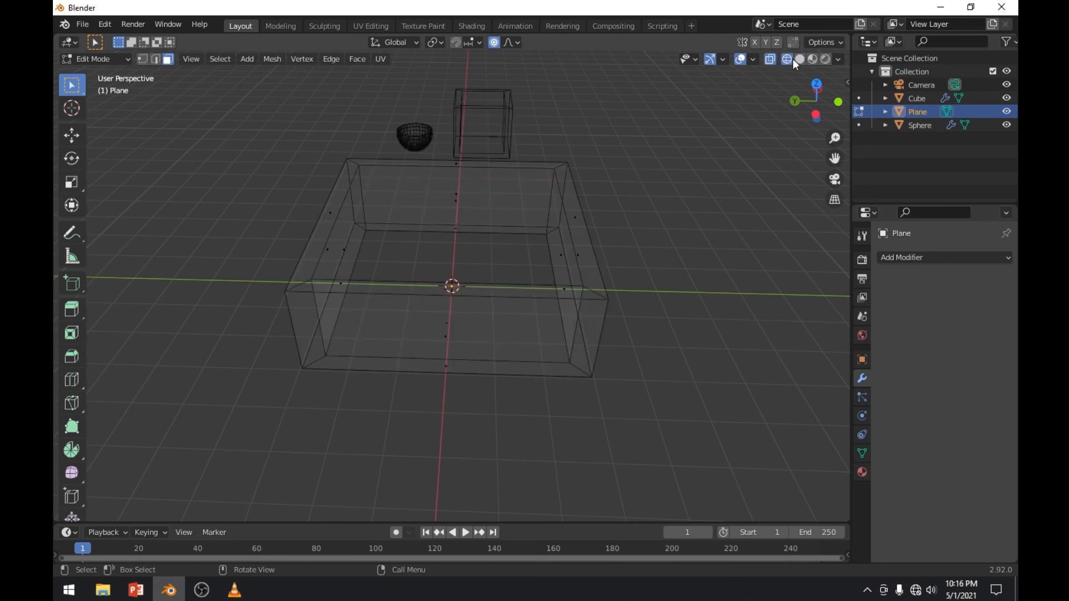
pyautogui.click(799, 59)
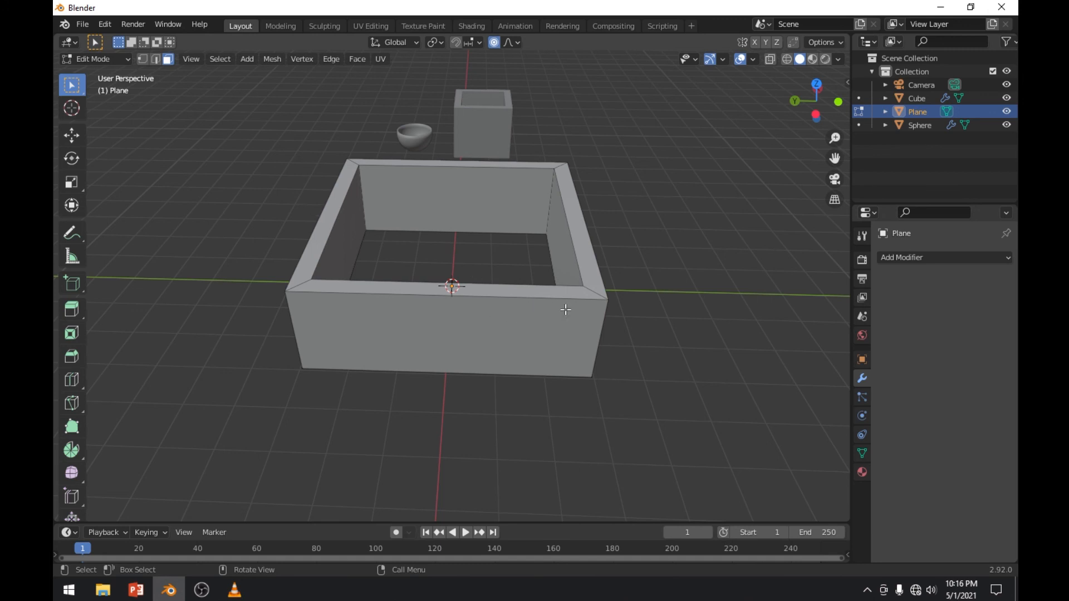
pyautogui.hotkey('ctrl', 'r')
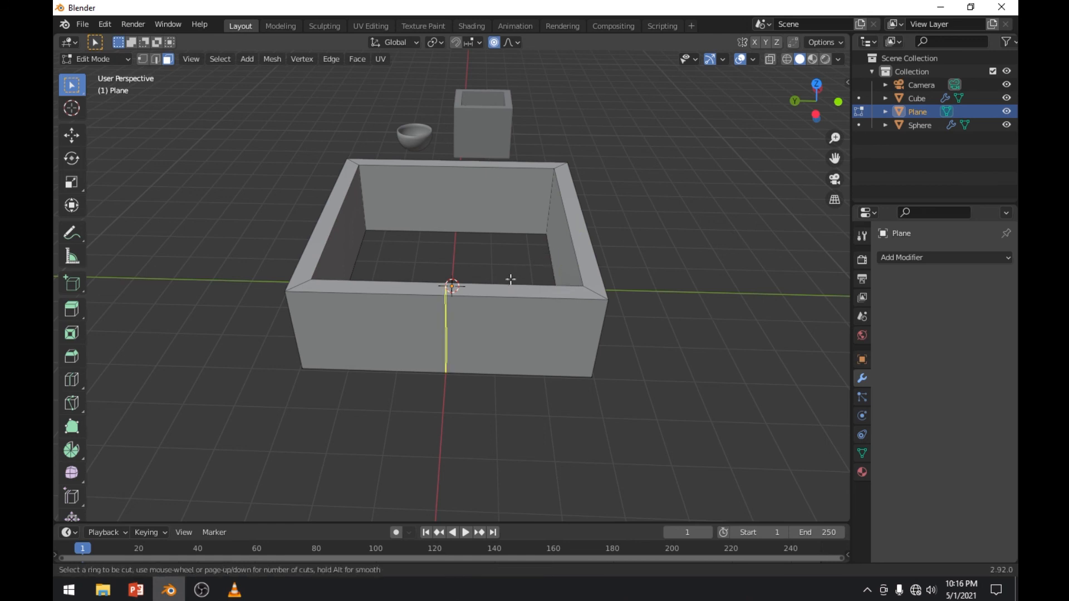
pyautogui.click(464, 329)
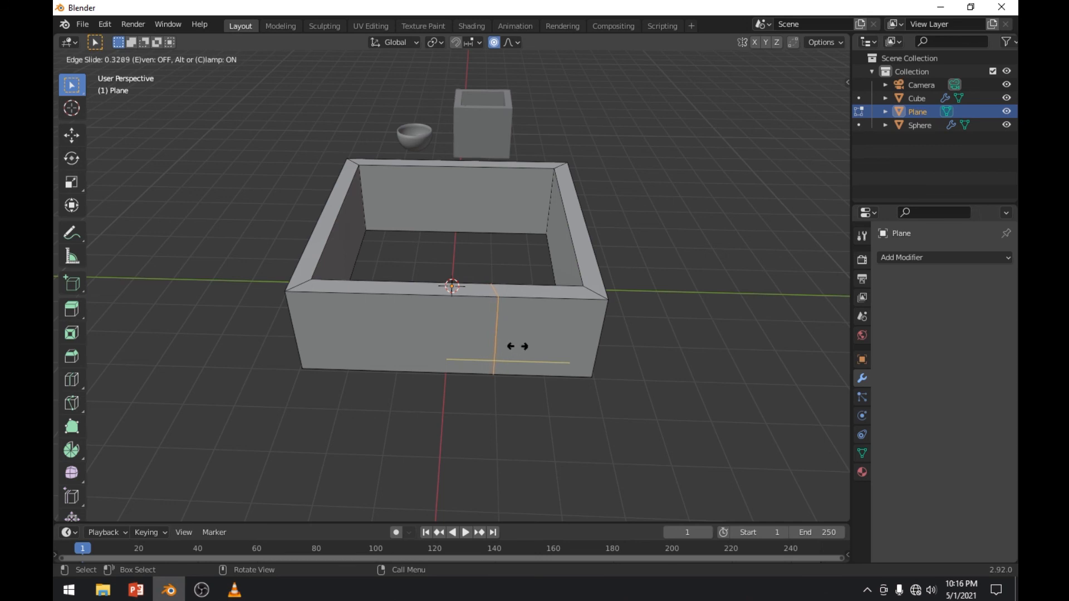
pyautogui.click(515, 346)
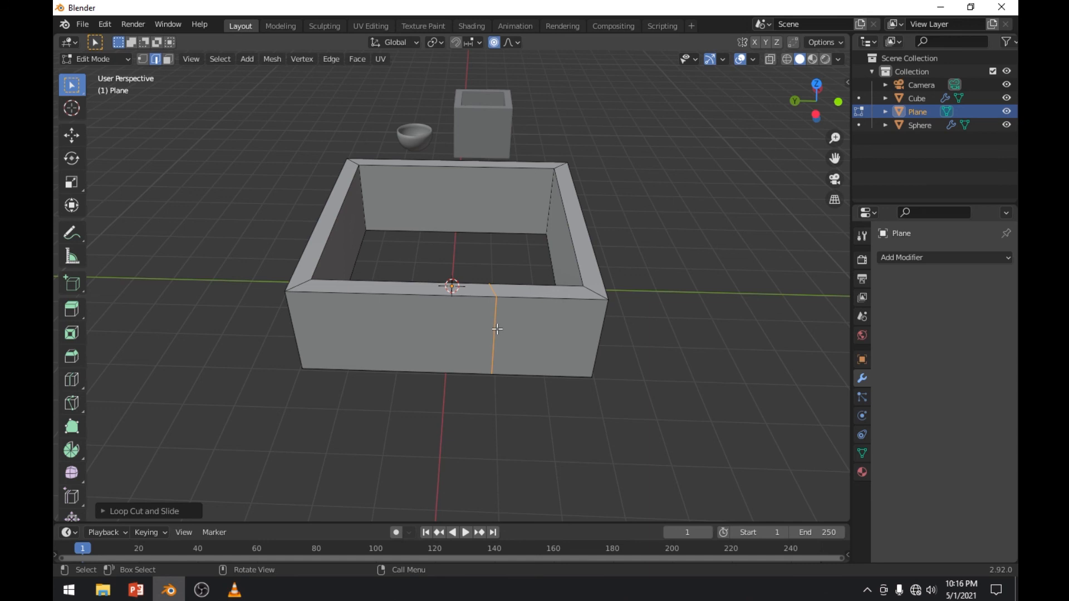
pyautogui.hotkey('ctrl', 'r')
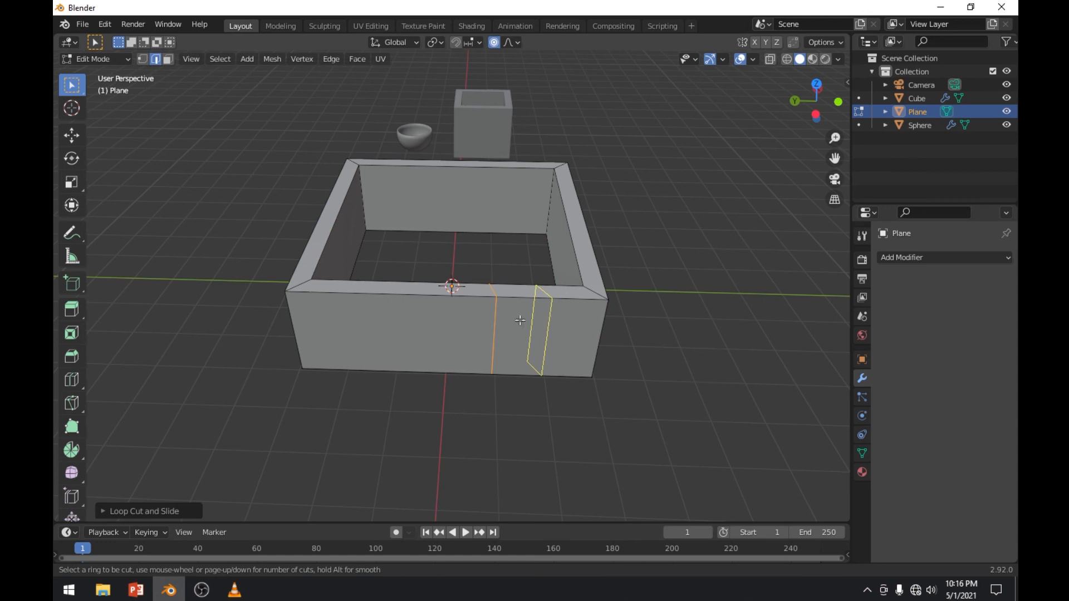
pyautogui.click(534, 314)
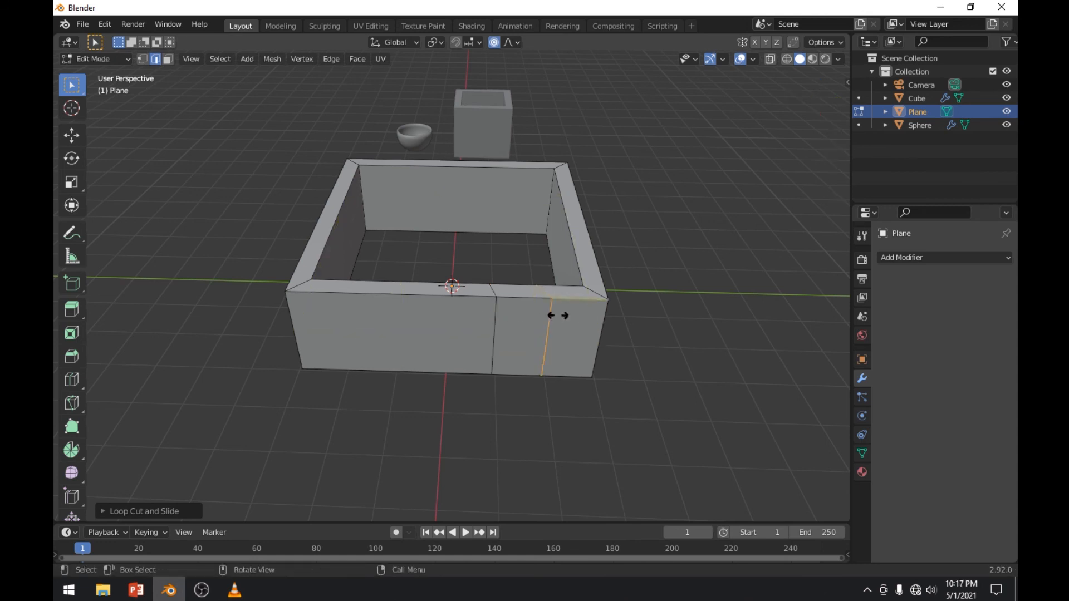
pyautogui.click(560, 349)
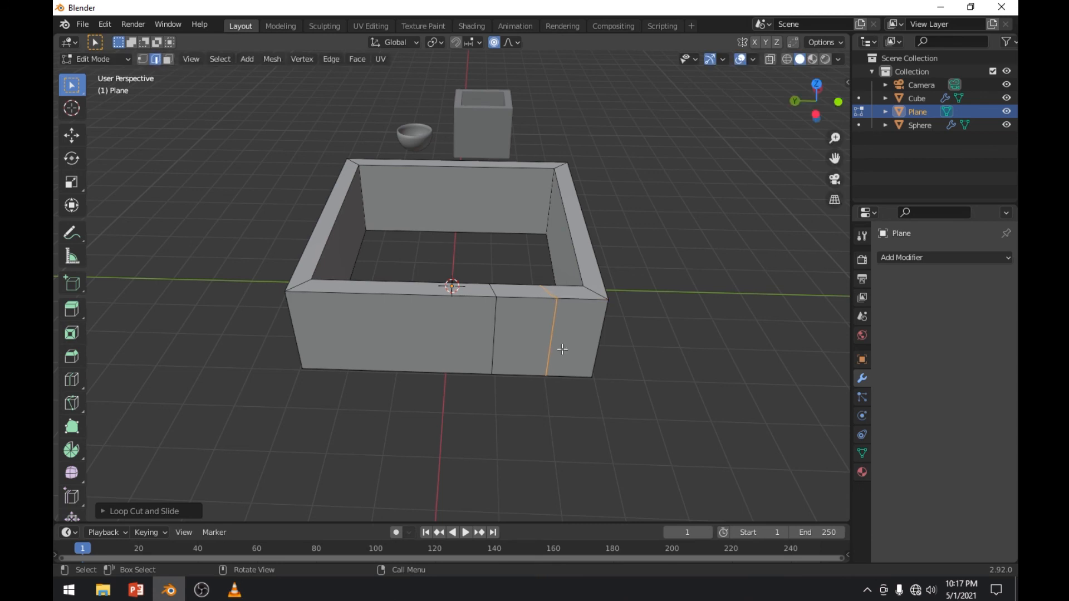
# Delete the outer and inner wall faces between the two loop cuts to open the doorway
pyautogui.moveTo(638, 357); pyautogui.dragTo(643, 308, button='middle')
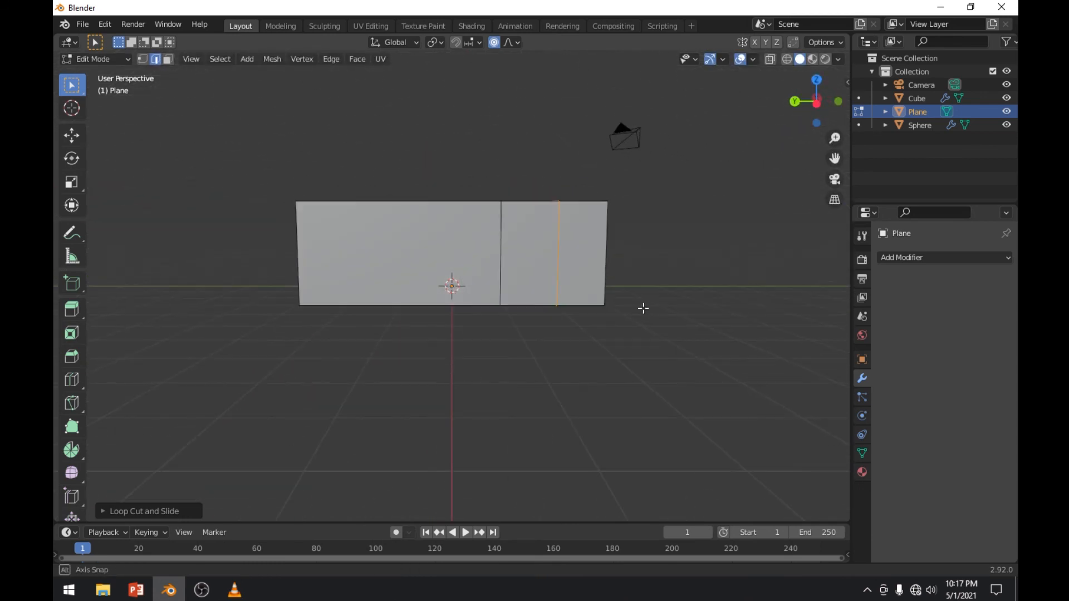
pyautogui.click(168, 59)
pyautogui.click(542, 255)
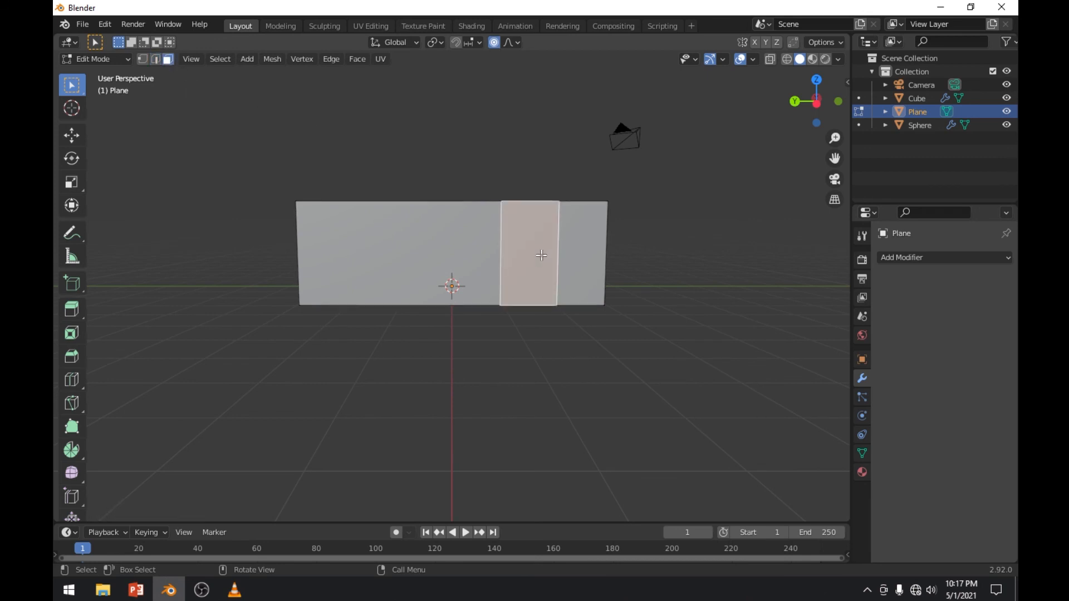
pyautogui.press('x')
pyautogui.click(539, 255)
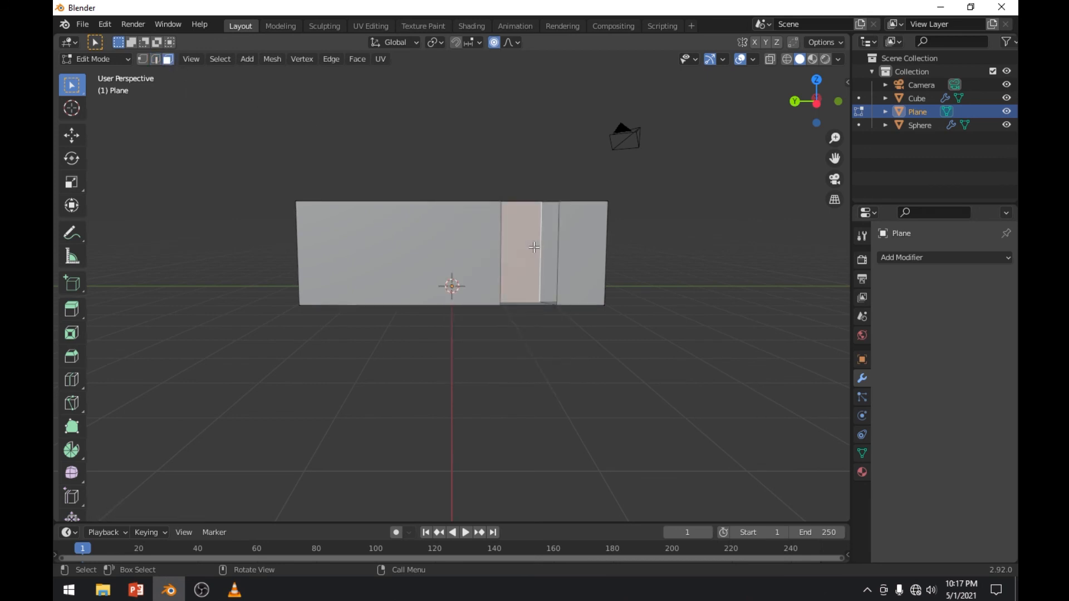
pyautogui.press('x')
pyautogui.click(529, 248)
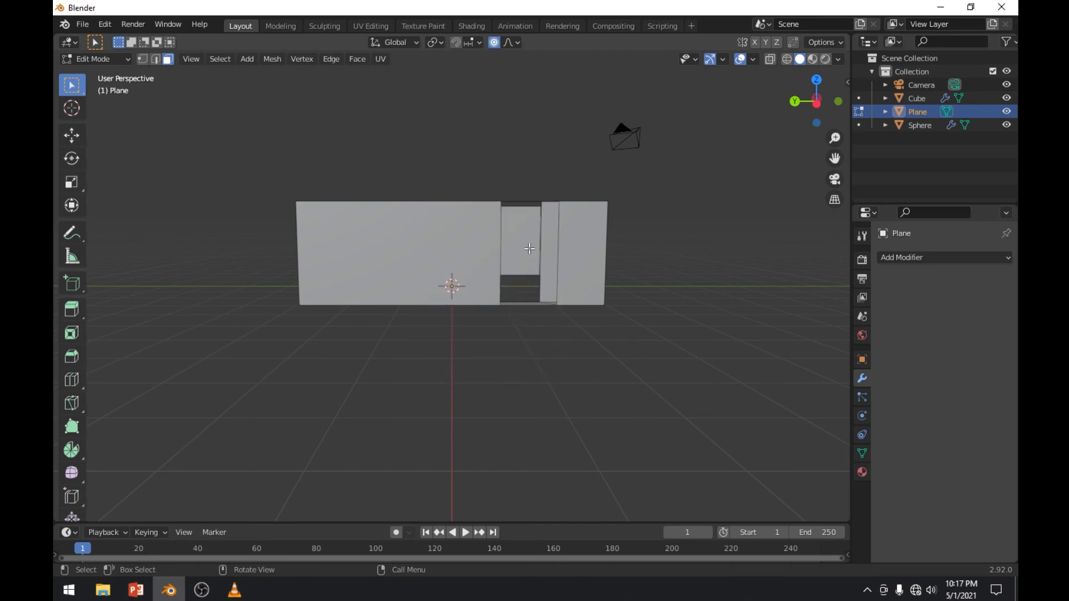
# Delete the remaining top and bottom faces spanning the doorway so the gap runs through the full wall height
pyautogui.moveTo(528, 248); pyautogui.dragTo(548, 271, button='middle')
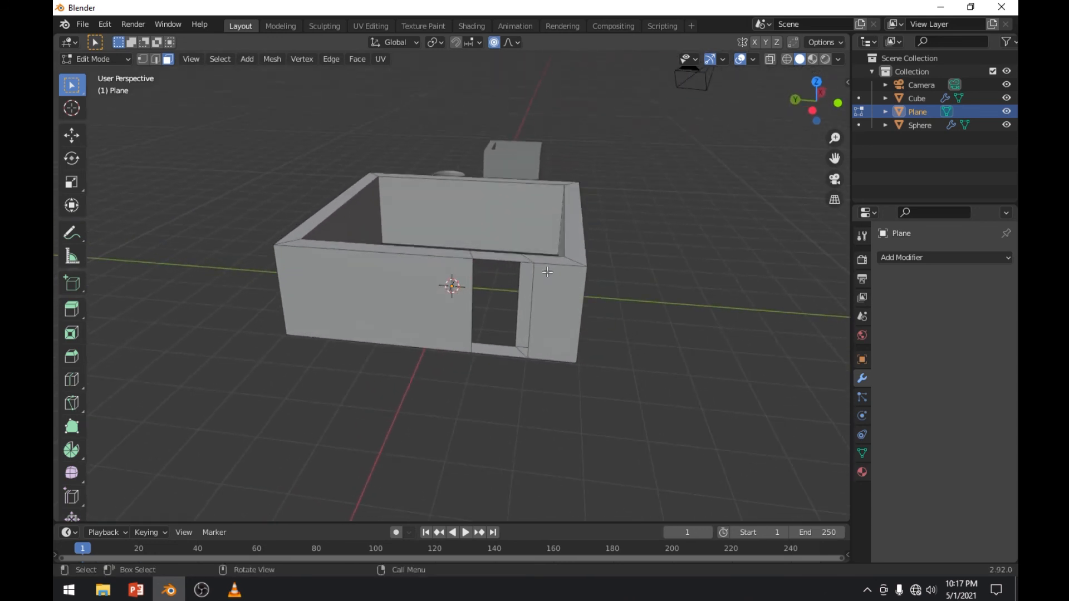
pyautogui.click(509, 257)
pyautogui.press('x')
pyautogui.click(509, 257)
pyautogui.moveTo(508, 257); pyautogui.dragTo(553, 362, button='middle')
pyautogui.click(488, 386)
pyautogui.press('x')
pyautogui.click(489, 385)
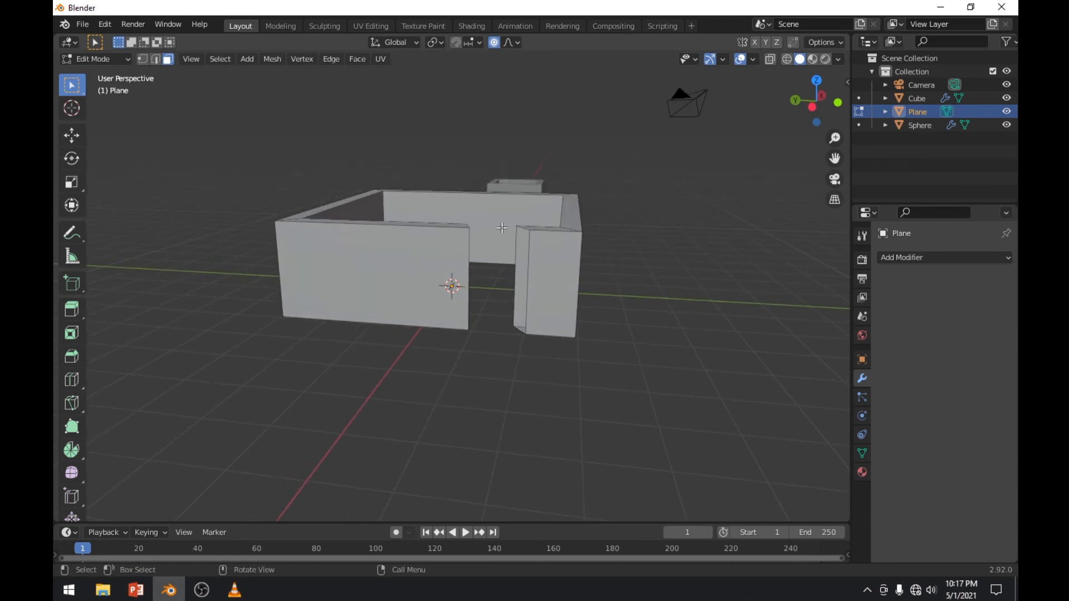
# Select the top faces of all the walls on both sides of the doorway and extrude them a short distance upward
pyautogui.moveTo(395, 200); pyautogui.dragTo(388, 263, button='middle')
pyautogui.moveTo(341, 150); pyautogui.dragTo(330, 186, button='middle')
pyautogui.click(328, 218)
pyautogui.keyDown('shift'); pyautogui.click(446, 146); pyautogui.keyUp('shift')
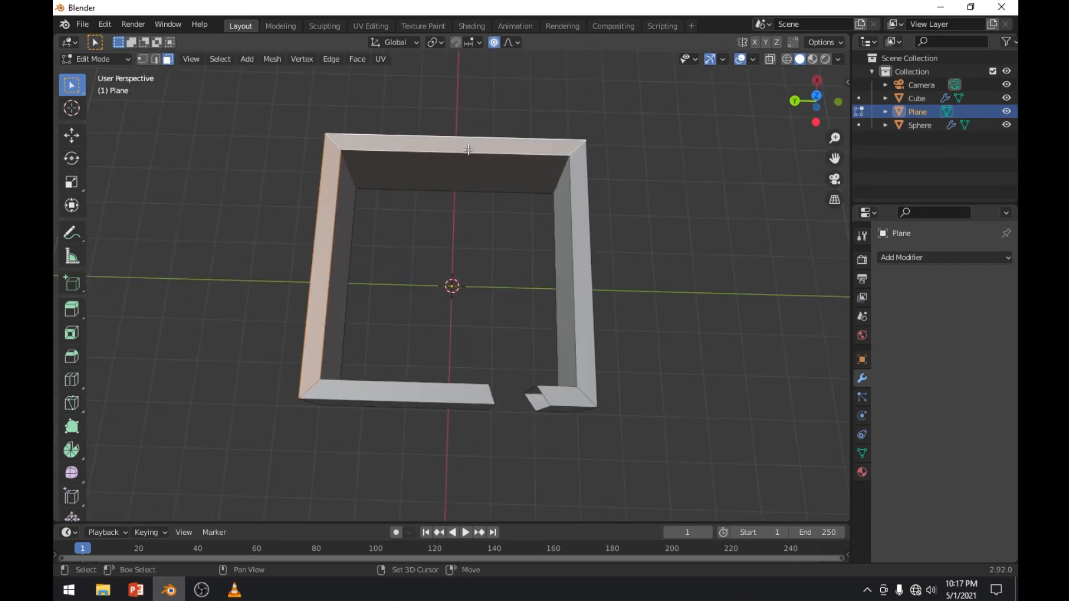
pyautogui.keyDown('shift'); pyautogui.click(580, 245); pyautogui.keyUp('shift')
pyautogui.keyDown('shift'); pyautogui.click(568, 396); pyautogui.keyUp('shift')
pyautogui.keyDown('shift'); pyautogui.click(453, 394); pyautogui.keyUp('shift')
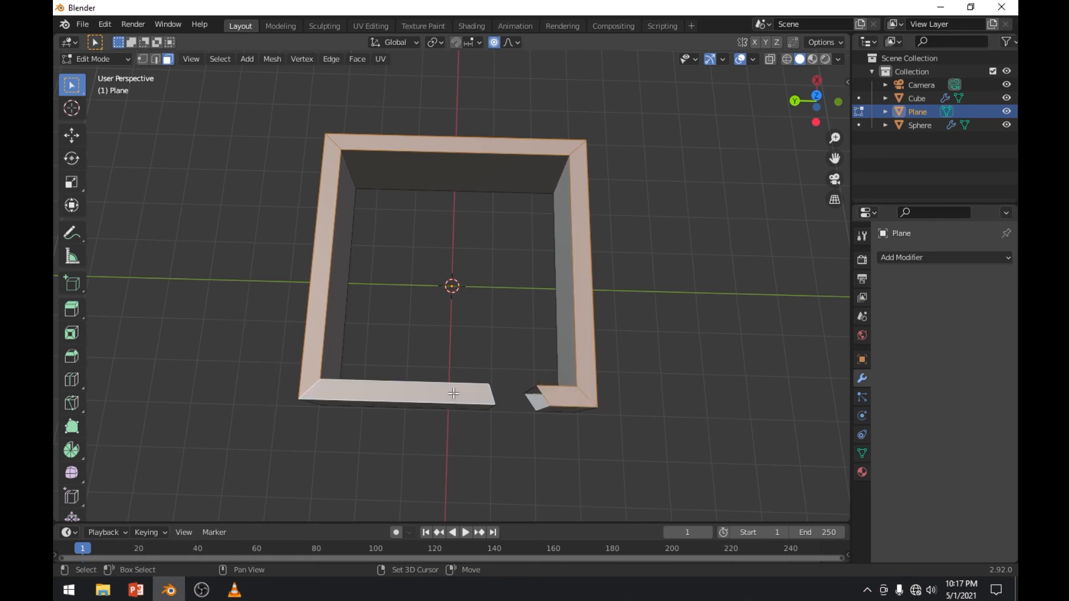
pyautogui.moveTo(477, 365); pyautogui.dragTo(451, 276, button='middle')
pyautogui.press('e')
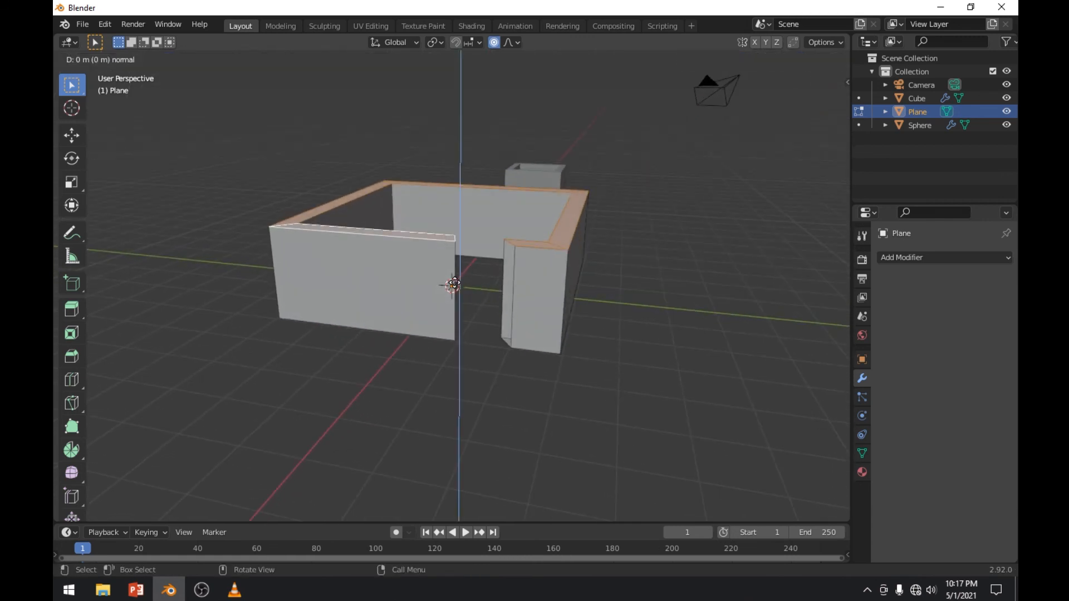
pyautogui.click(453, 259)
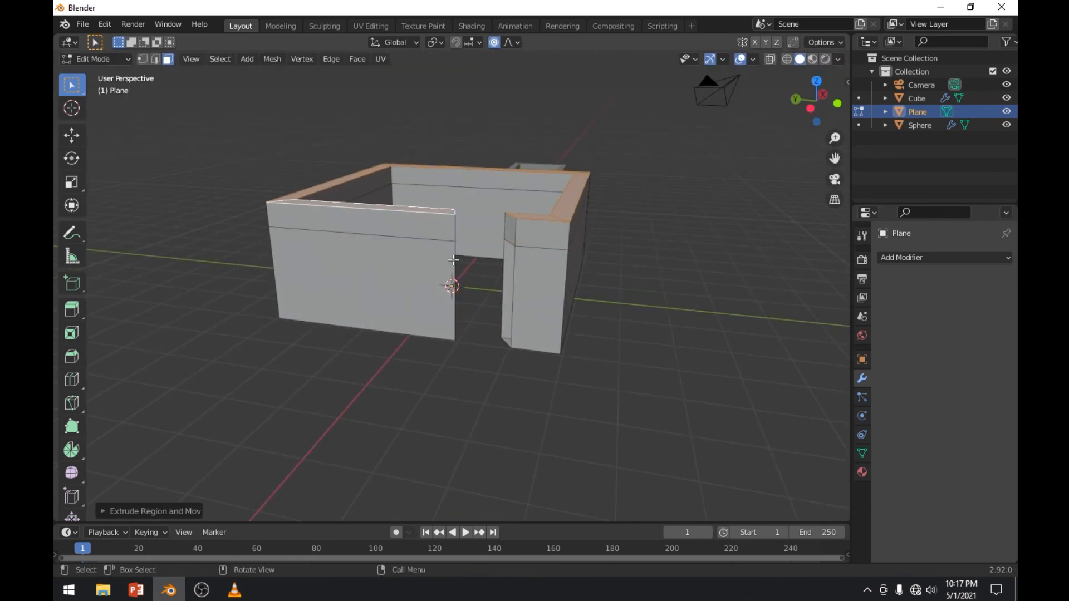
# Bridge the two facing upper end faces across the doorway with Bridge Edge Loops and clear the selection
pyautogui.click(579, 286)
pyautogui.moveTo(582, 286); pyautogui.dragTo(543, 268, button='middle')
pyautogui.click(550, 221)
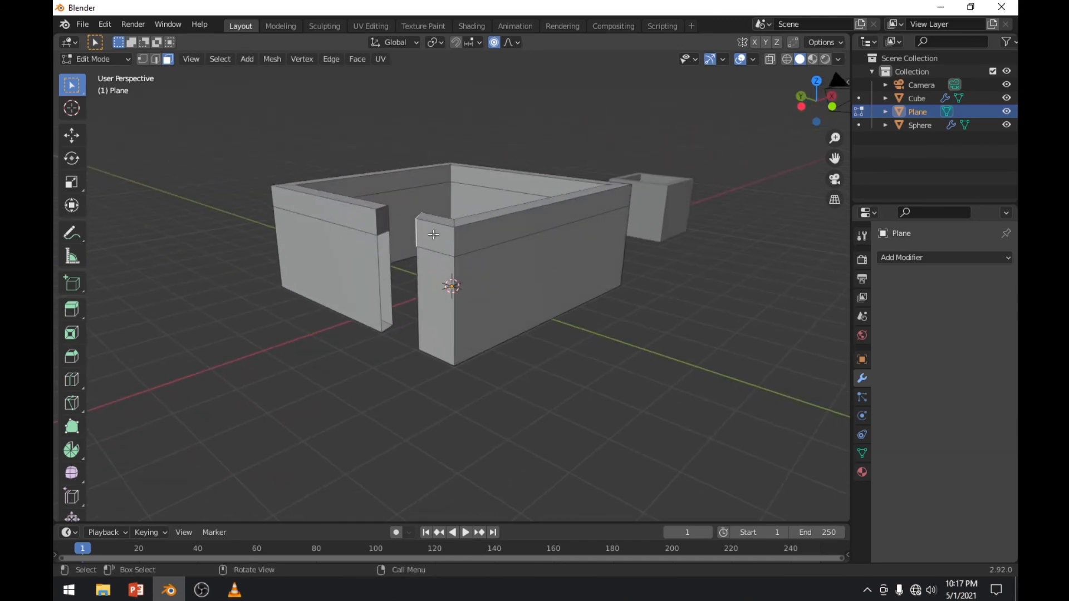
pyautogui.keyDown('shift'); pyautogui.click(383, 221); pyautogui.keyUp('shift')
pyautogui.moveTo(434, 296); pyautogui.dragTo(513, 306, button='middle')
pyautogui.press('F3')
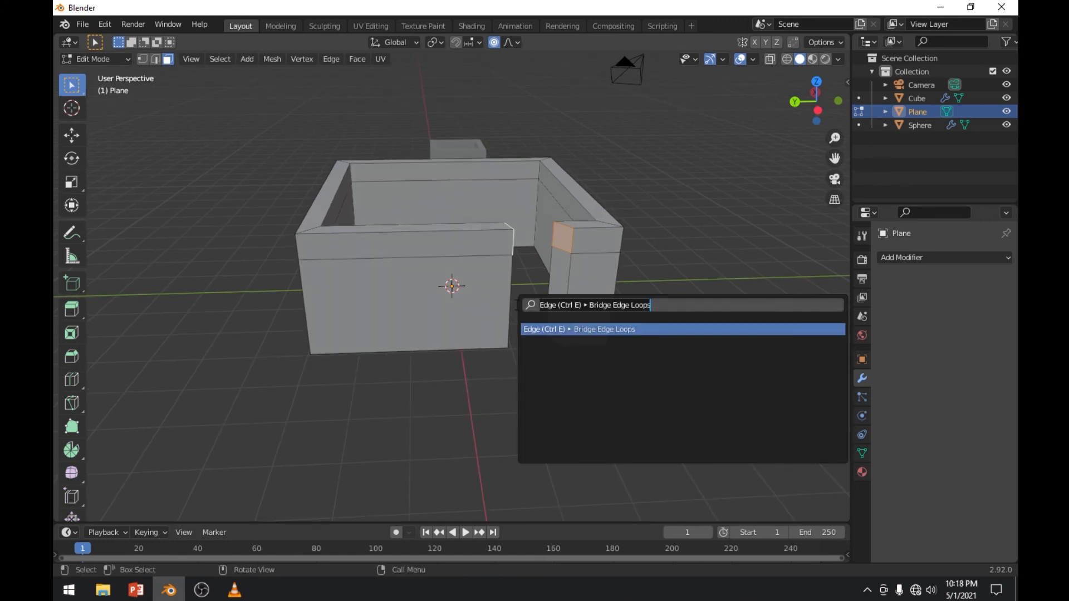
pyautogui.press('BackSpace')
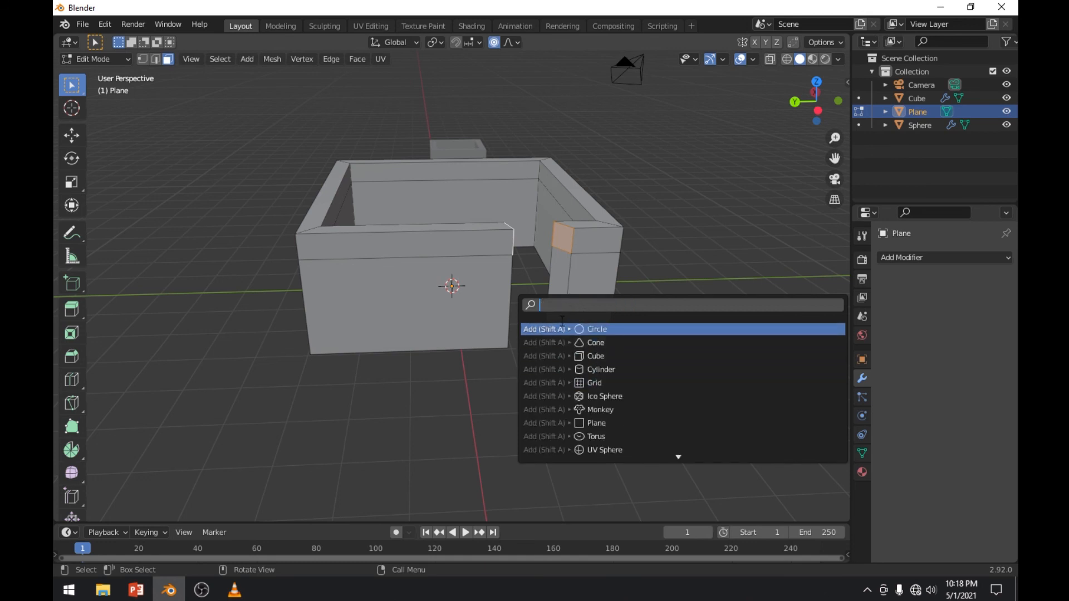
pyautogui.write('b')
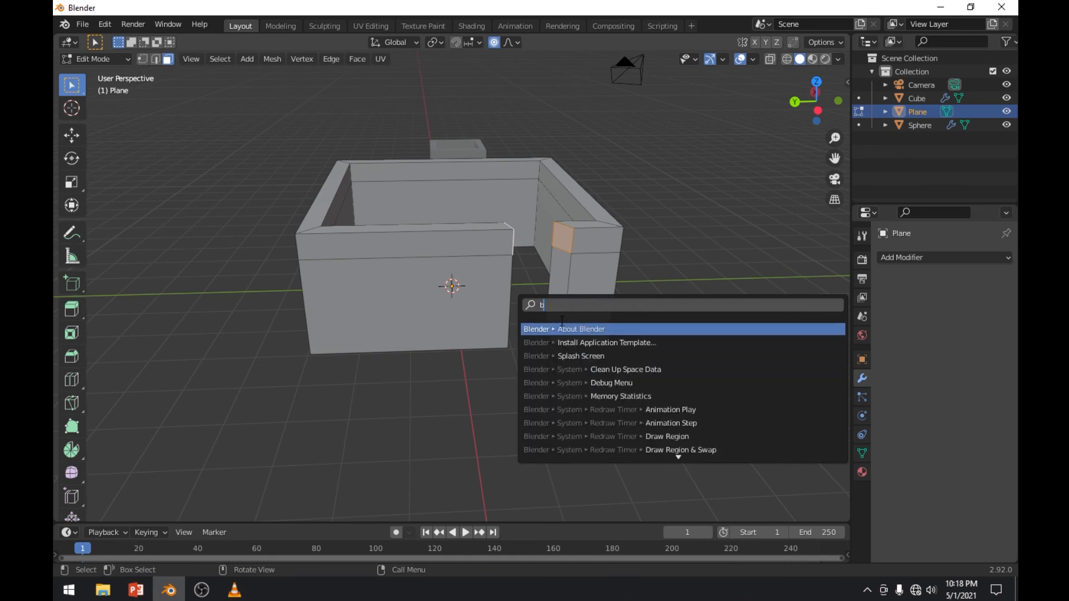
pyautogui.write('r')
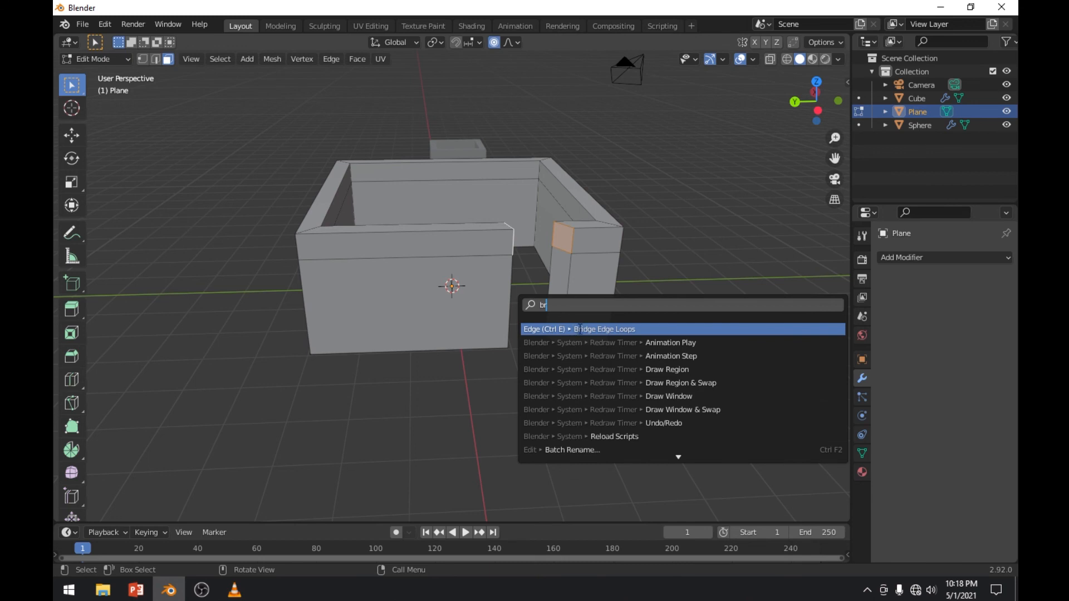
pyautogui.click(611, 330)
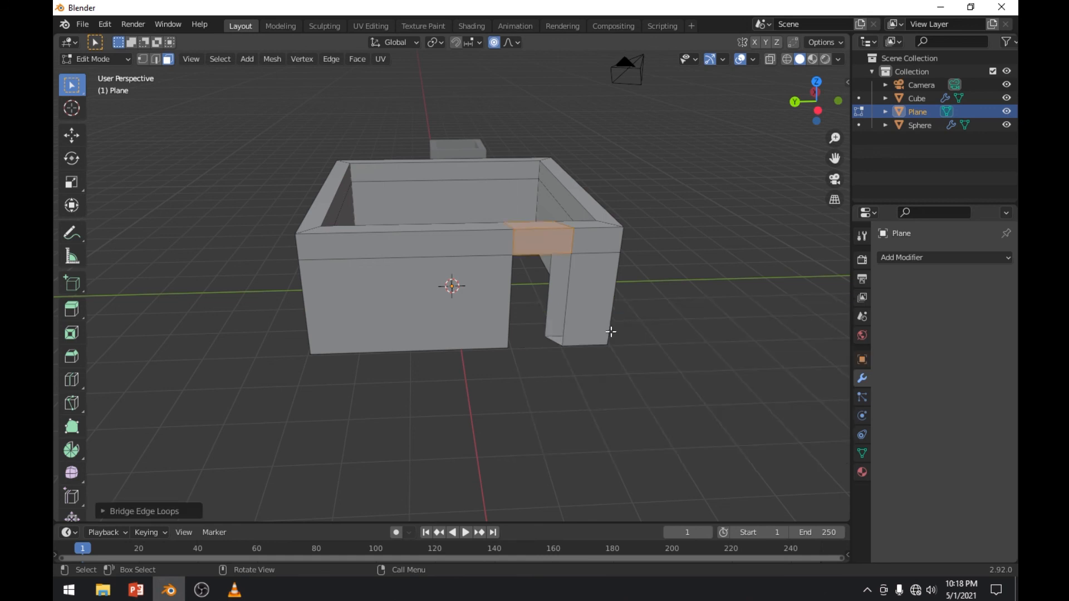
pyautogui.click(695, 251)
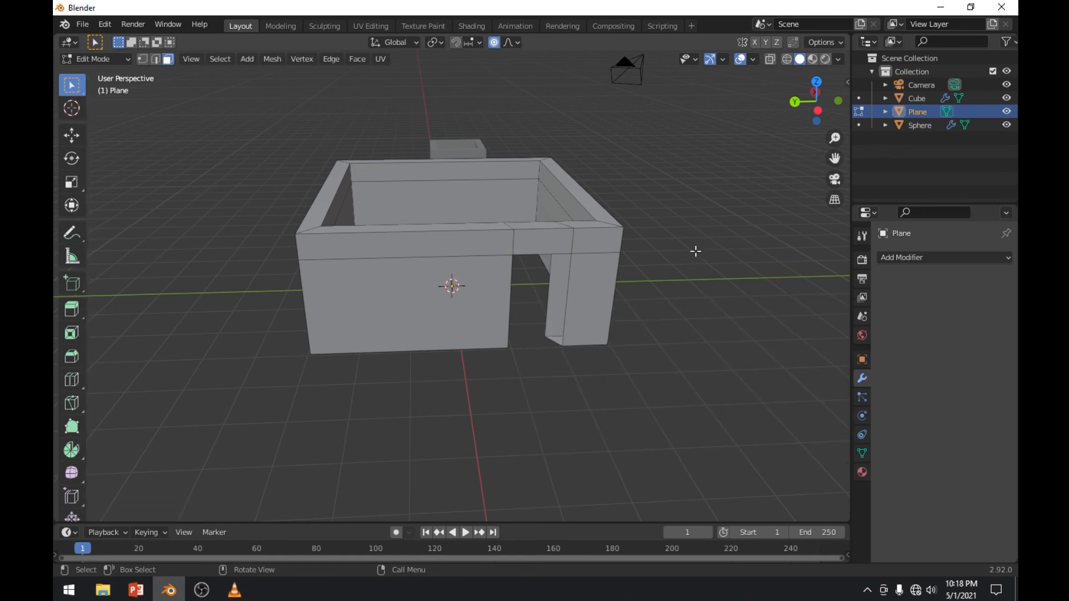
# Check the walls in wireframe, return to solid shading in Object Mode, deselect everything and inspect the model from several sides
pyautogui.click(787, 61)
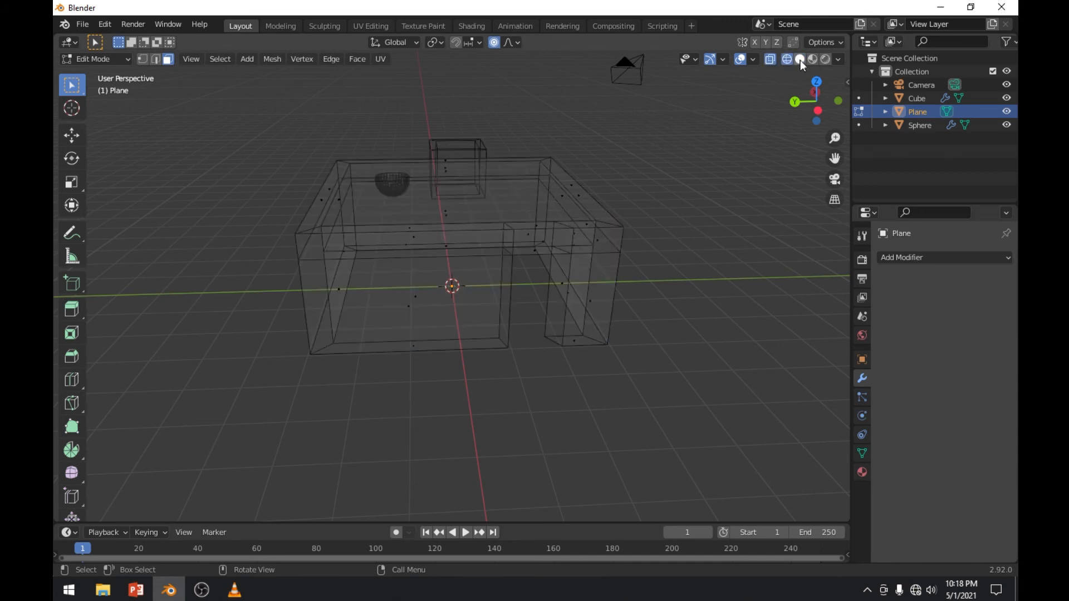
pyautogui.click(800, 60)
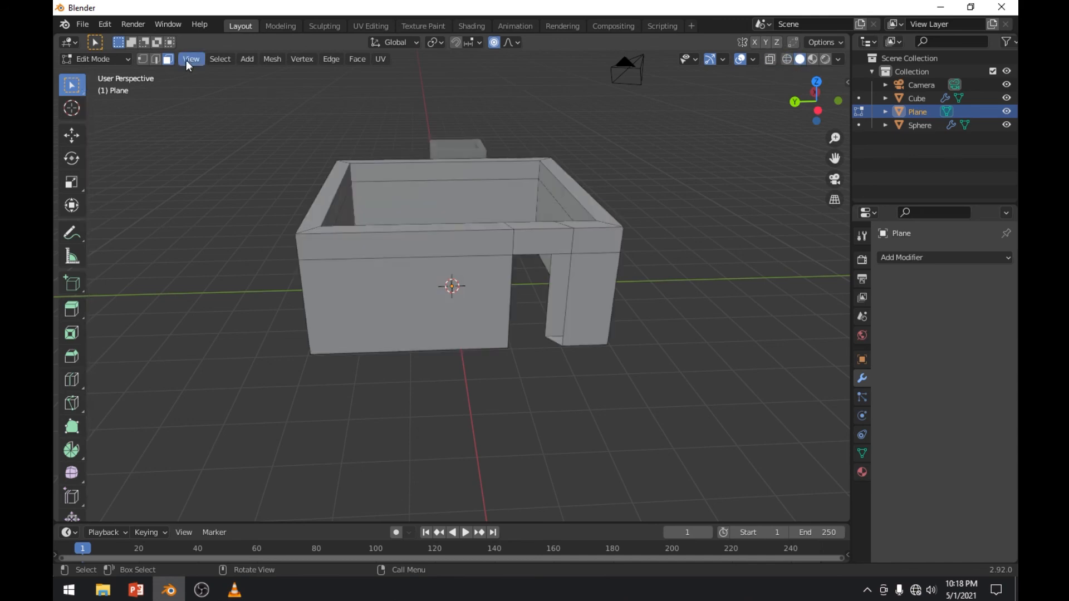
pyautogui.press('Tab')
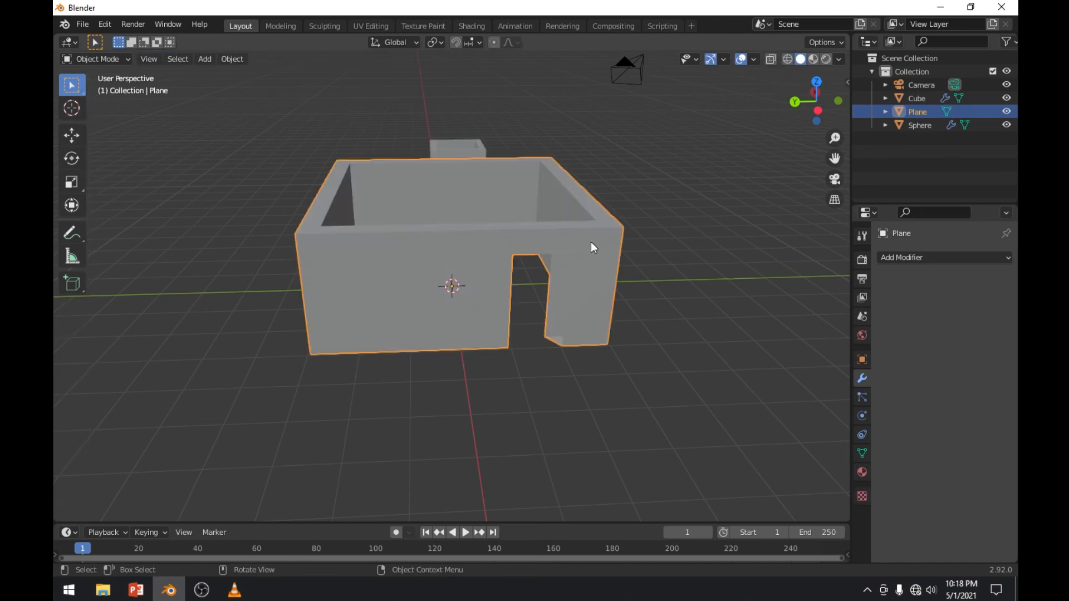
pyautogui.click(697, 272)
pyautogui.moveTo(696, 272); pyautogui.dragTo(671, 292, button='middle')
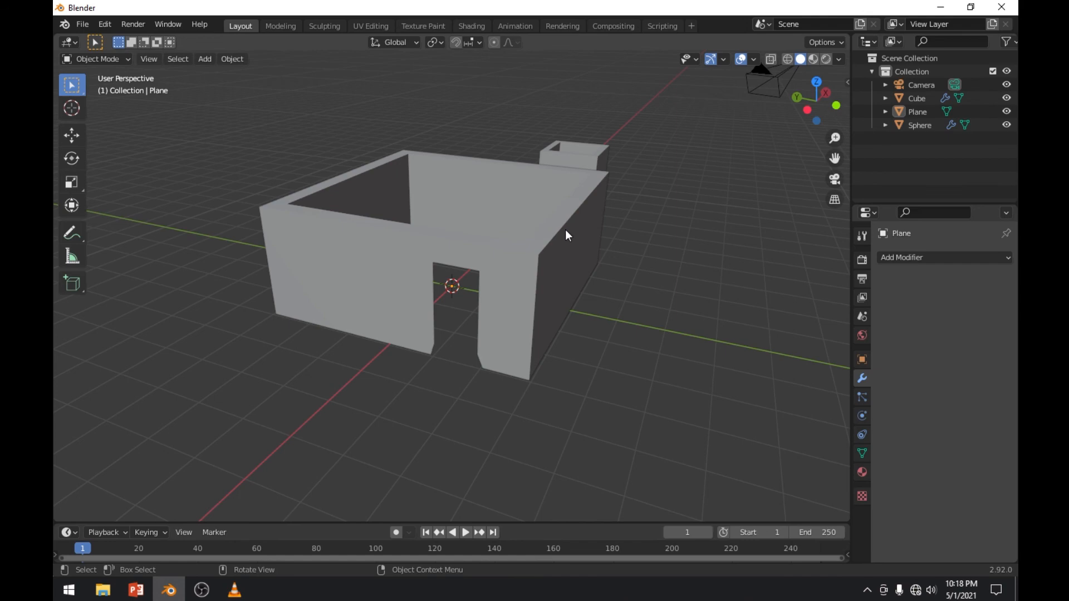
pyautogui.moveTo(700, 225); pyautogui.dragTo(750, 309, button='middle')
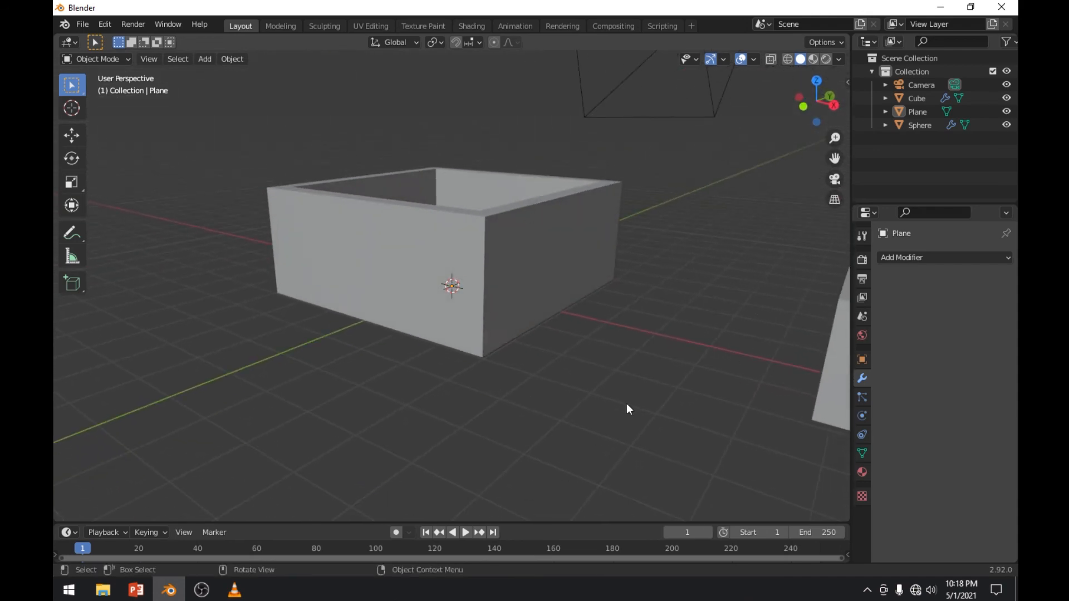
pyautogui.moveTo(810, 196); pyautogui.dragTo(680, 289, button='middle')
pyautogui.moveTo(563, 317); pyautogui.dragTo(420, 320, button='middle')
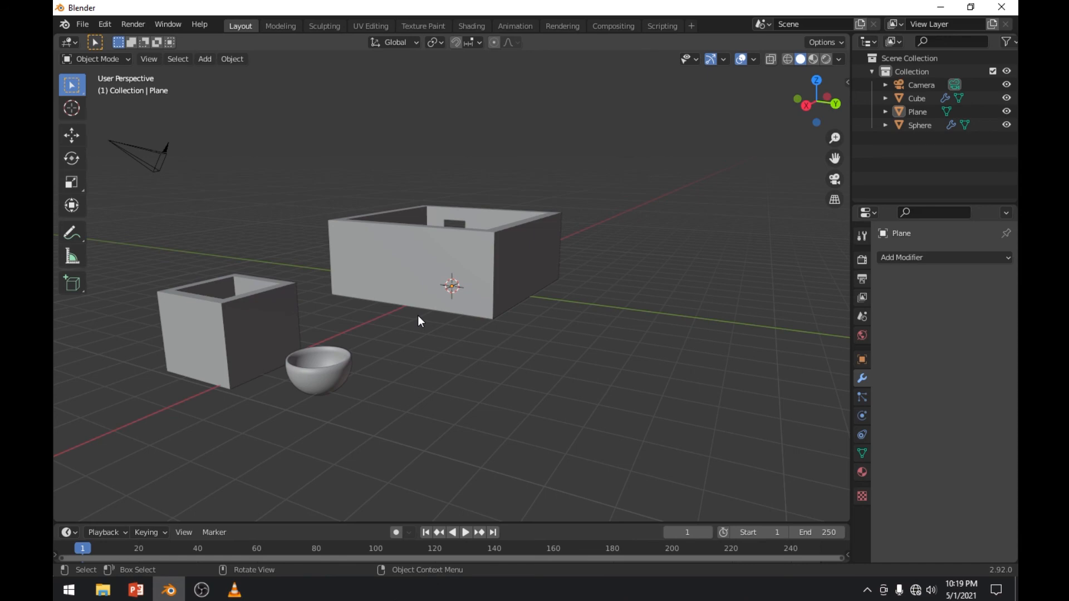